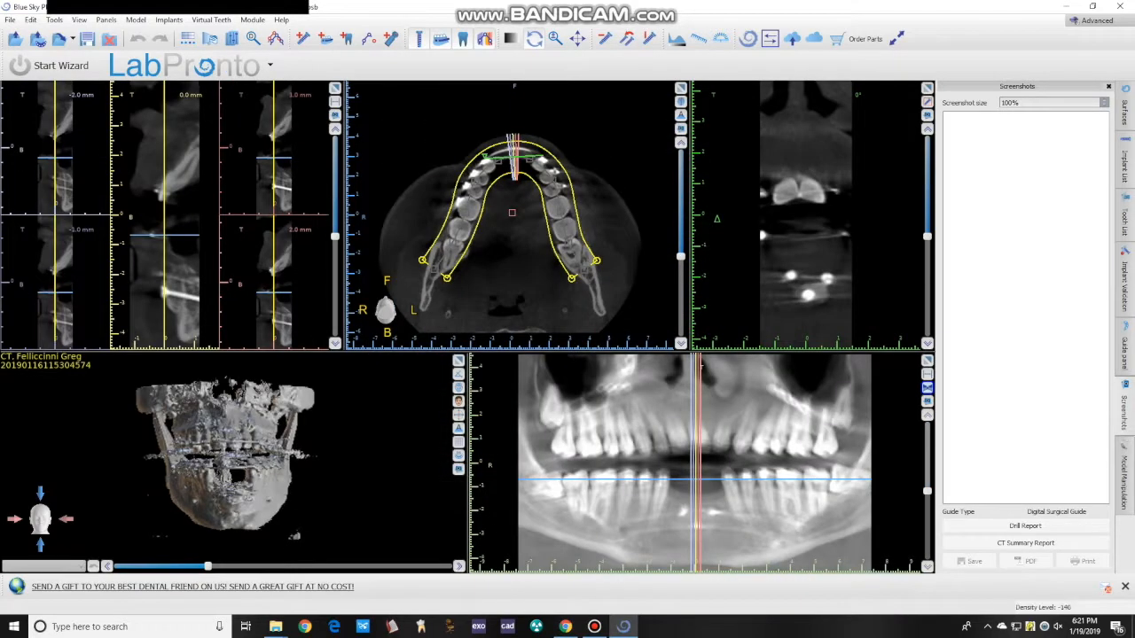
- Raise the 3D bone surface's density threshold slightly to reduce scatter and import the LowerJawScan model for alignment
{"action": "left_click_drag", "start_coordinate": [208, 566], "coordinate": [218, 567]}
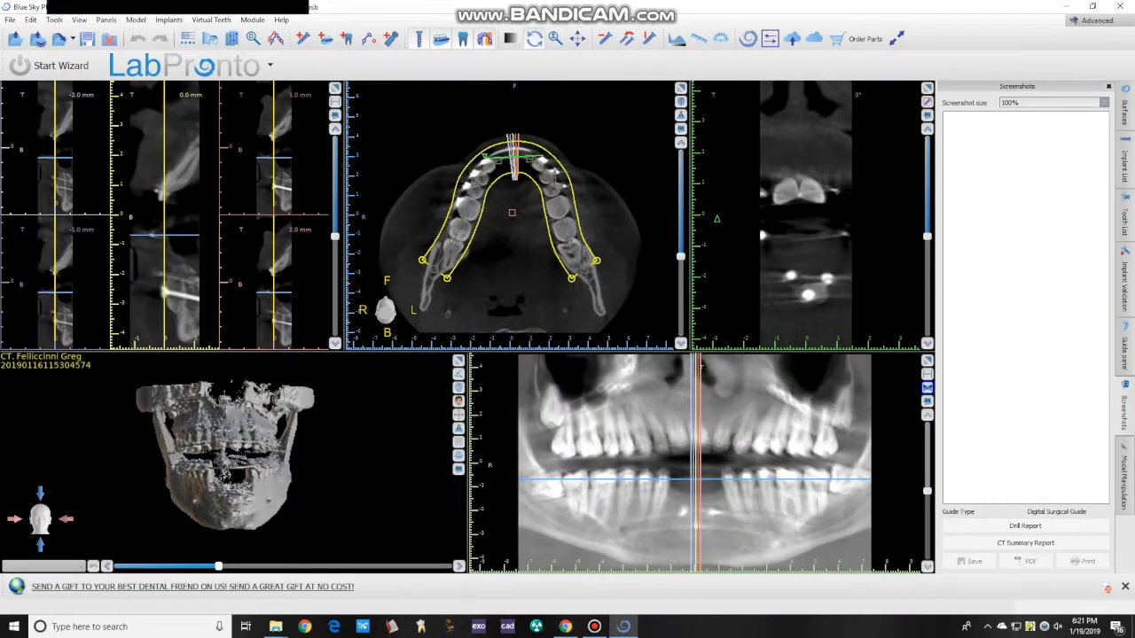
{"action": "left_click", "coordinate": [8, 18]}
{"action": "left_click", "coordinate": [54, 45]}
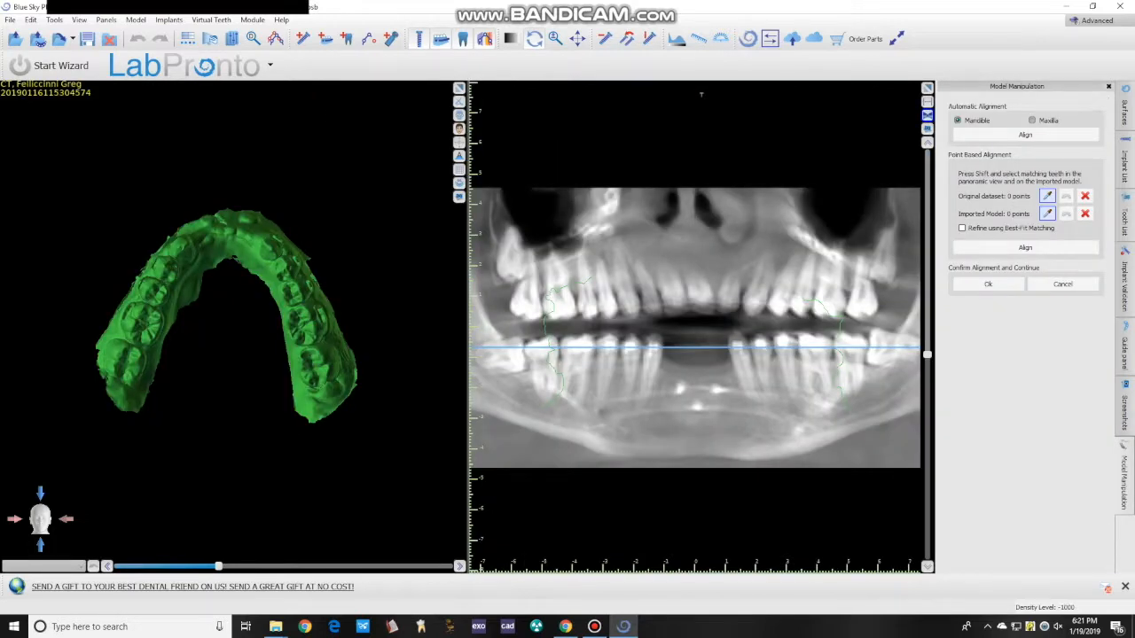
- Mark nine matching mandibular tooth points in the panoramic view and on the imported model, then run and accept the point-based alignment
{"action": "left_click_drag", "start_coordinate": [233, 319], "coordinate": [339, 318]}
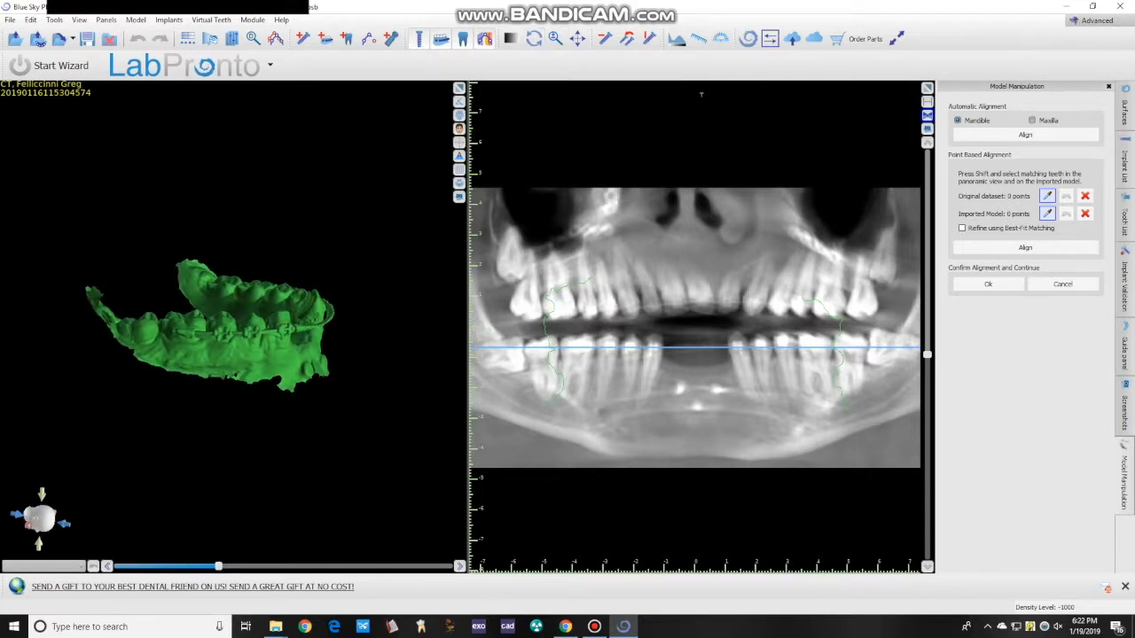
{"action": "left_click", "coordinate": [548, 344], "text": "shift"}
{"action": "left_click", "coordinate": [631, 339], "text": "shift"}
{"action": "left_click_drag", "start_coordinate": [355, 332], "coordinate": [203, 331]}
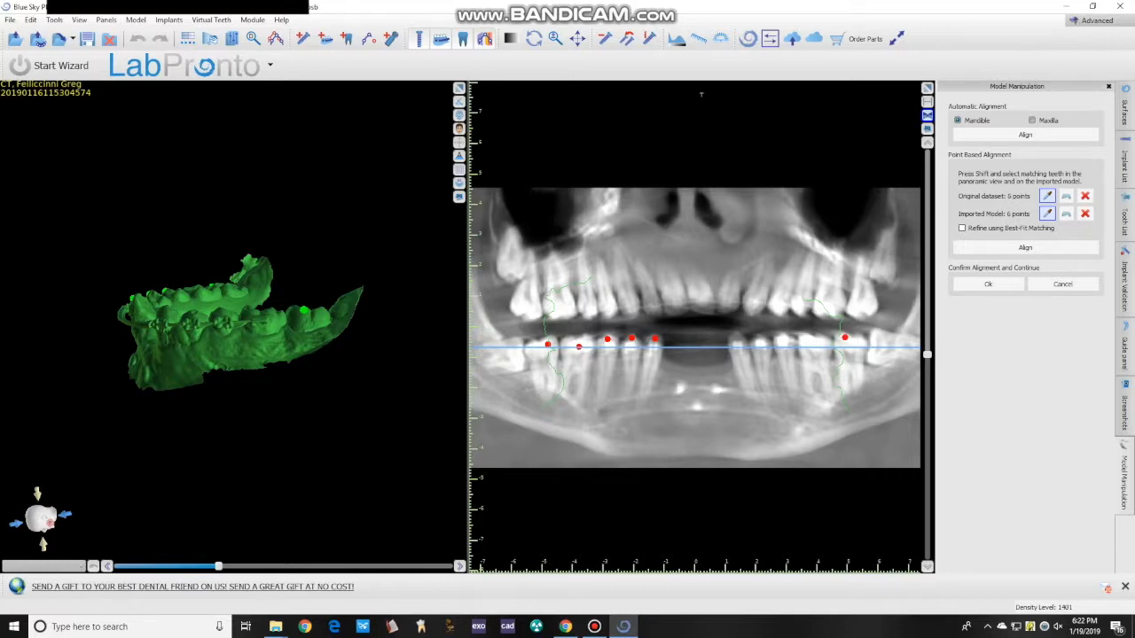
{"action": "left_click", "coordinate": [813, 344], "text": "shift"}
{"action": "left_click", "coordinate": [783, 342], "text": "shift"}
{"action": "left_click_drag", "start_coordinate": [221, 341], "coordinate": [311, 345]}
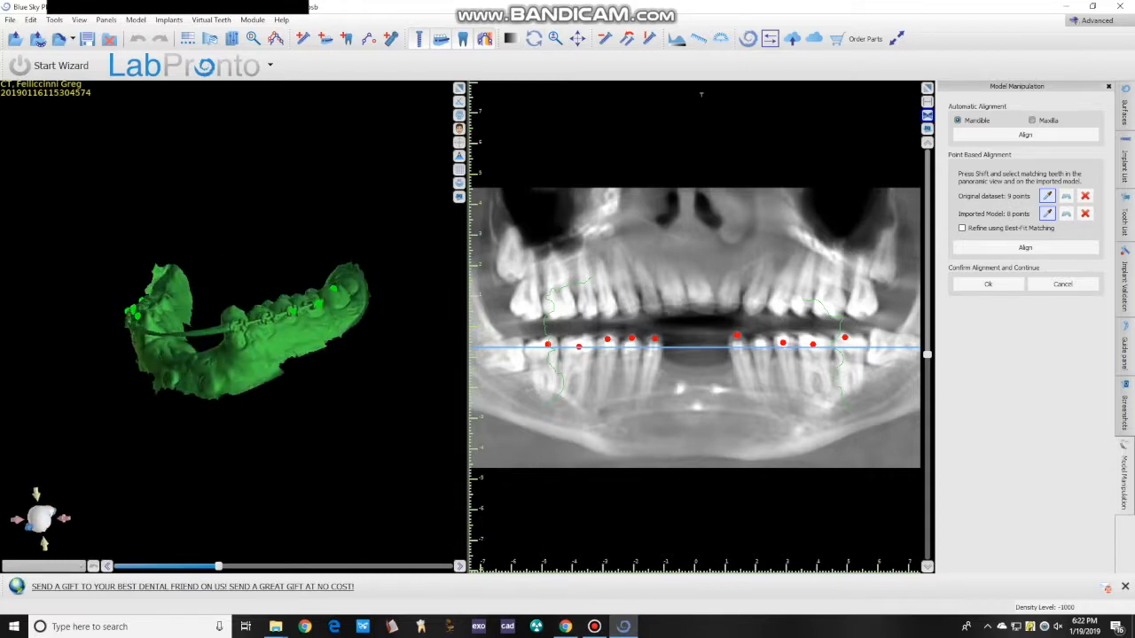
{"action": "left_click", "coordinate": [230, 309], "text": "shift"}
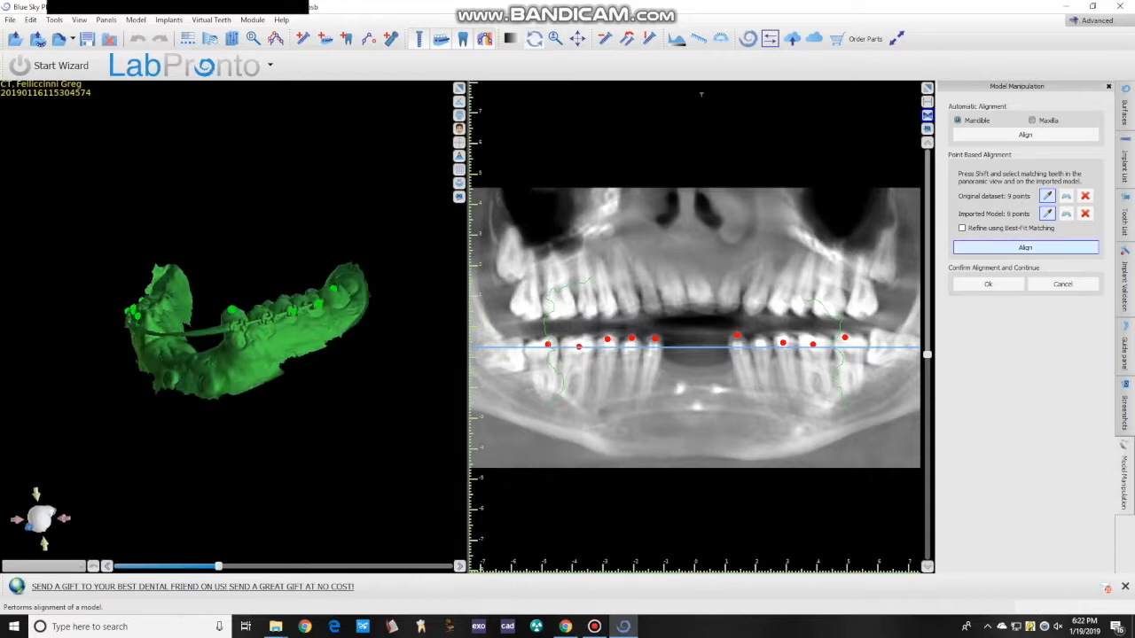
{"action": "left_click", "coordinate": [1025, 247]}
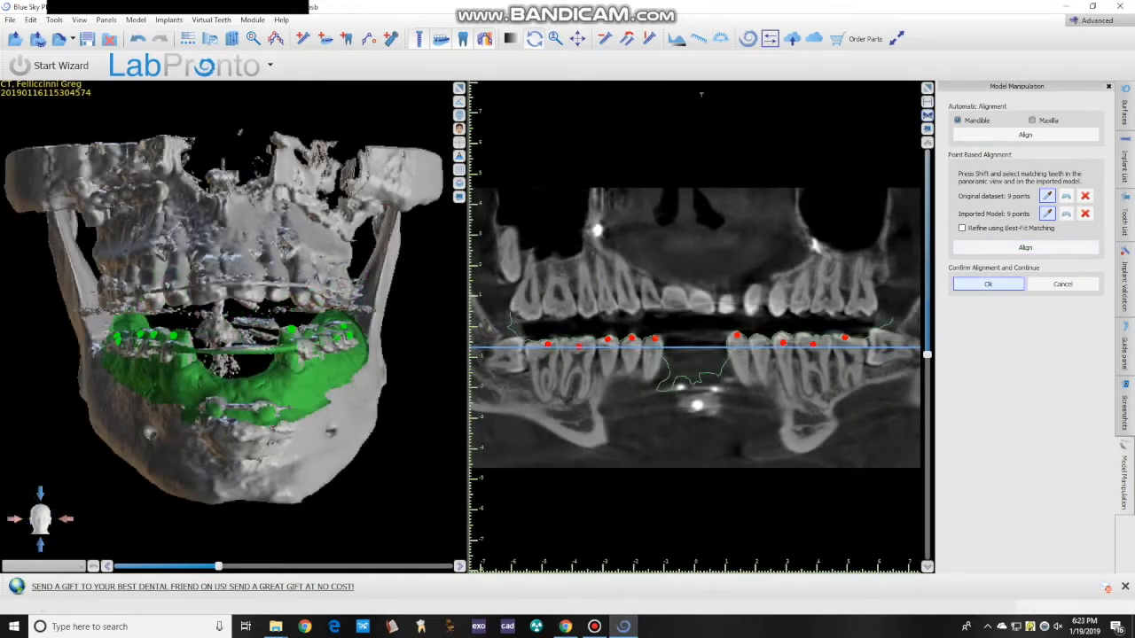
{"action": "left_click", "coordinate": [988, 283]}
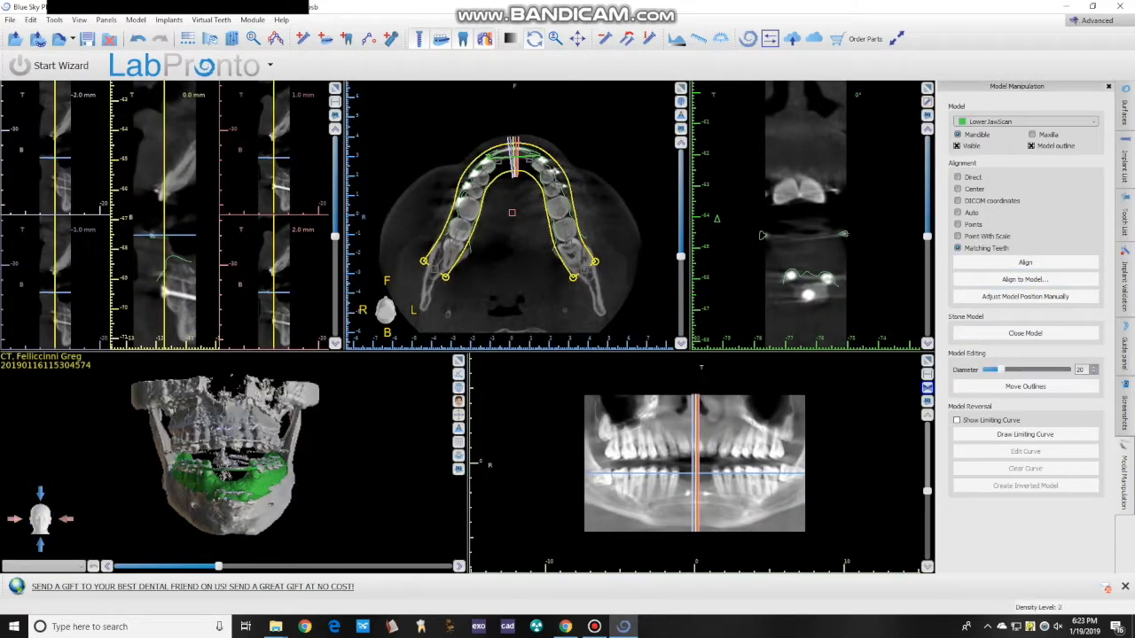
- Check the aligned lower jaw scan's outline against the CT teeth through the slices of the enlarged axial view
{"action": "left_click", "coordinate": [681, 88]}
{"action": "scroll", "coordinate": [465, 337], "scroll_direction": "down", "scroll_amount": 3}
{"action": "scroll", "coordinate": [464, 321], "scroll_direction": "up", "scroll_amount": 5}
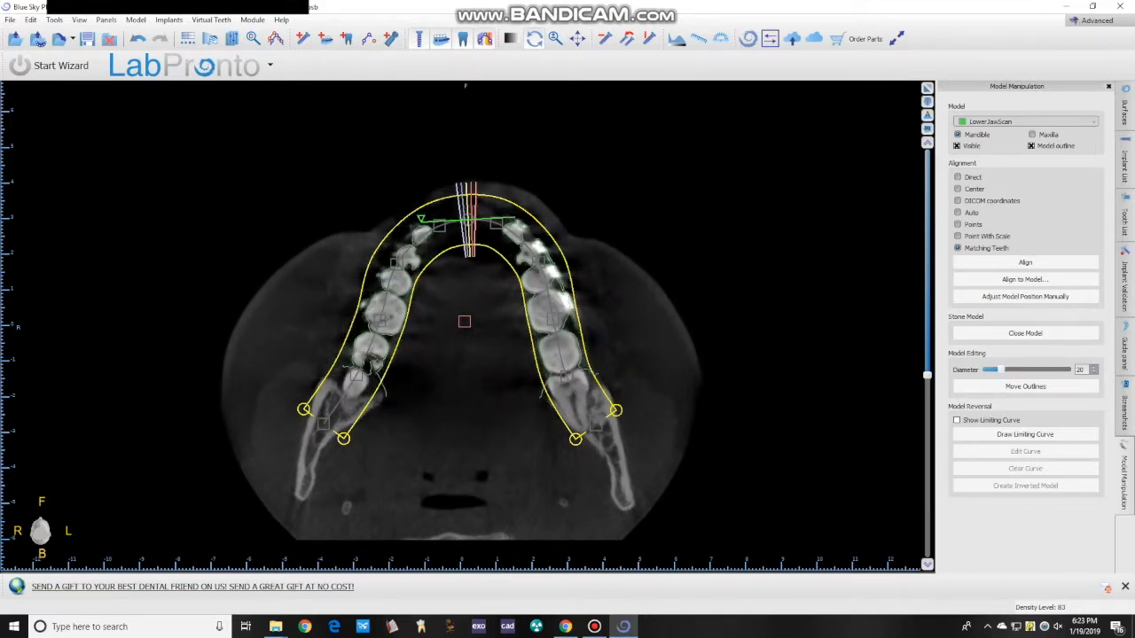
{"action": "scroll", "coordinate": [464, 321], "scroll_direction": "up", "scroll_amount": 2}
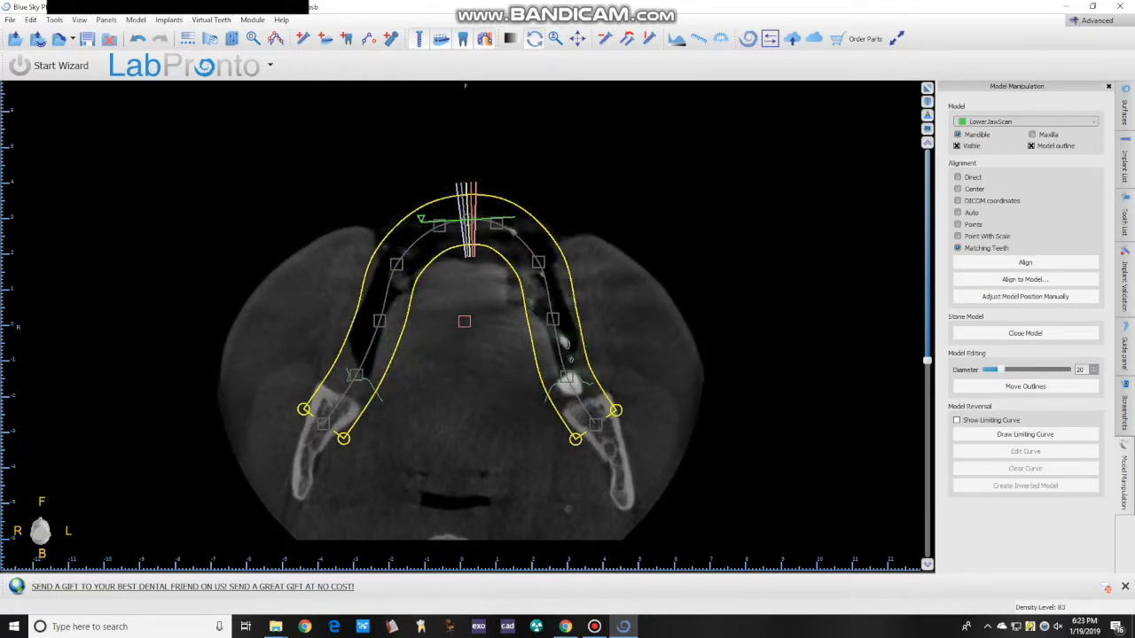
{"action": "scroll", "coordinate": [464, 321], "scroll_direction": "down", "scroll_amount": 4}
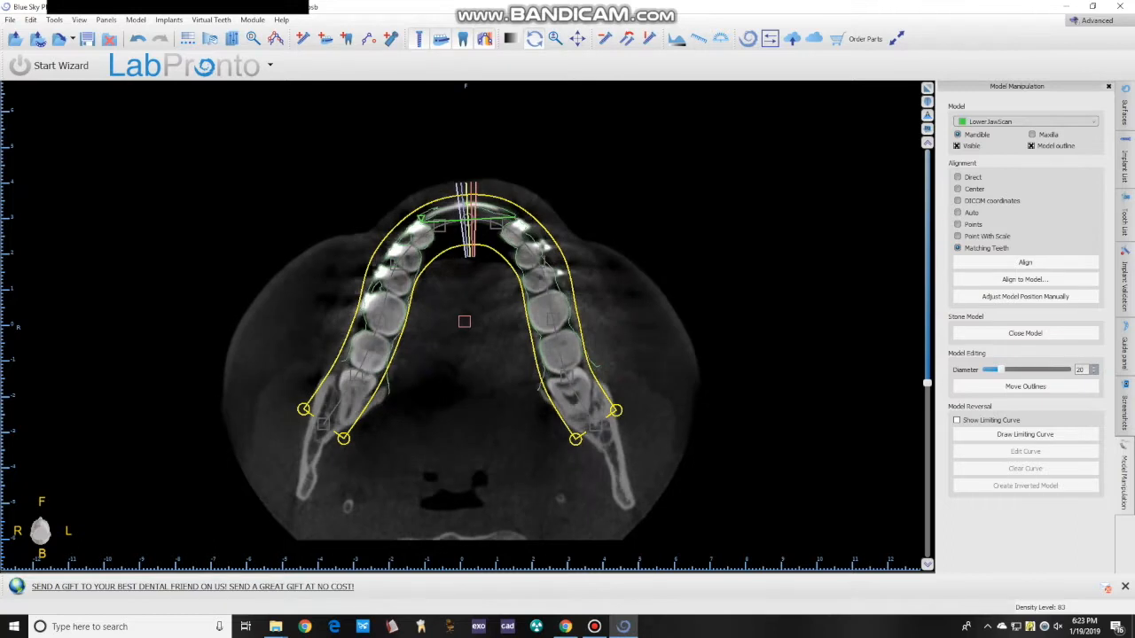
{"action": "left_click", "coordinate": [926, 88]}
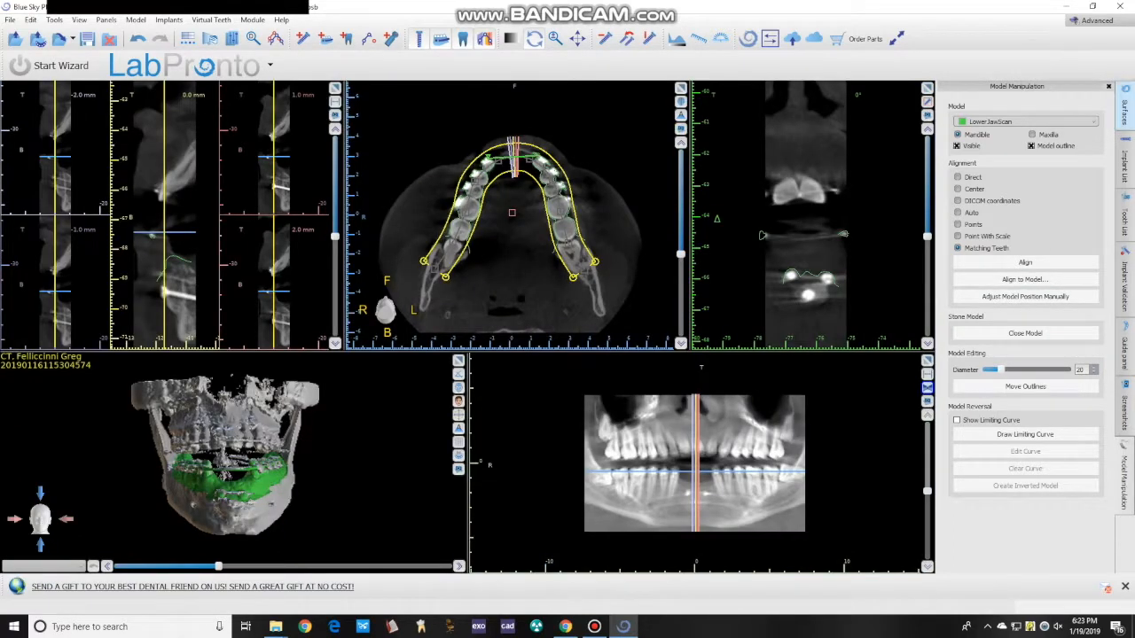
- Change the surface colour of LowerJawScan to red (#ff0000)
{"action": "left_click", "coordinate": [1125, 111]}
{"action": "left_click", "coordinate": [1100, 132]}
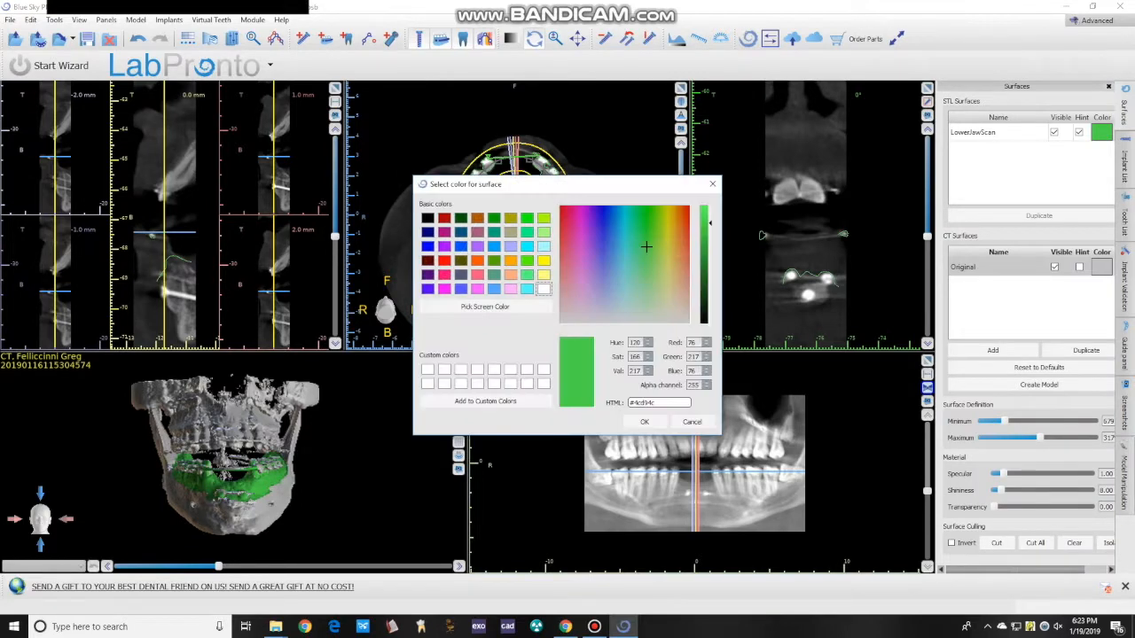
{"action": "left_click", "coordinate": [444, 260]}
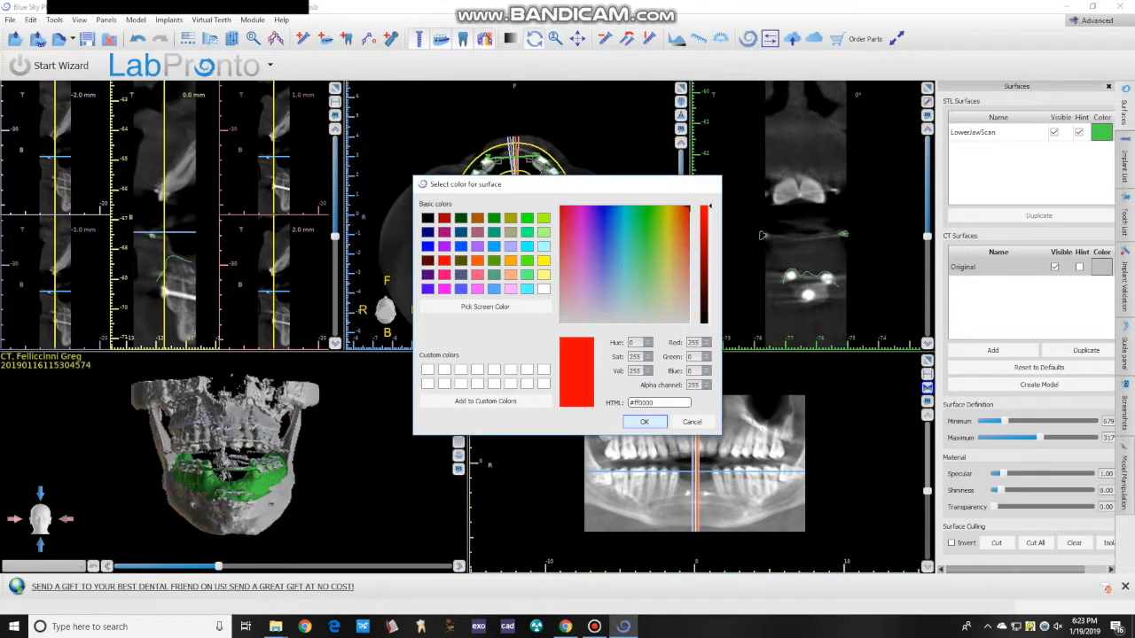
{"action": "left_click", "coordinate": [645, 422]}
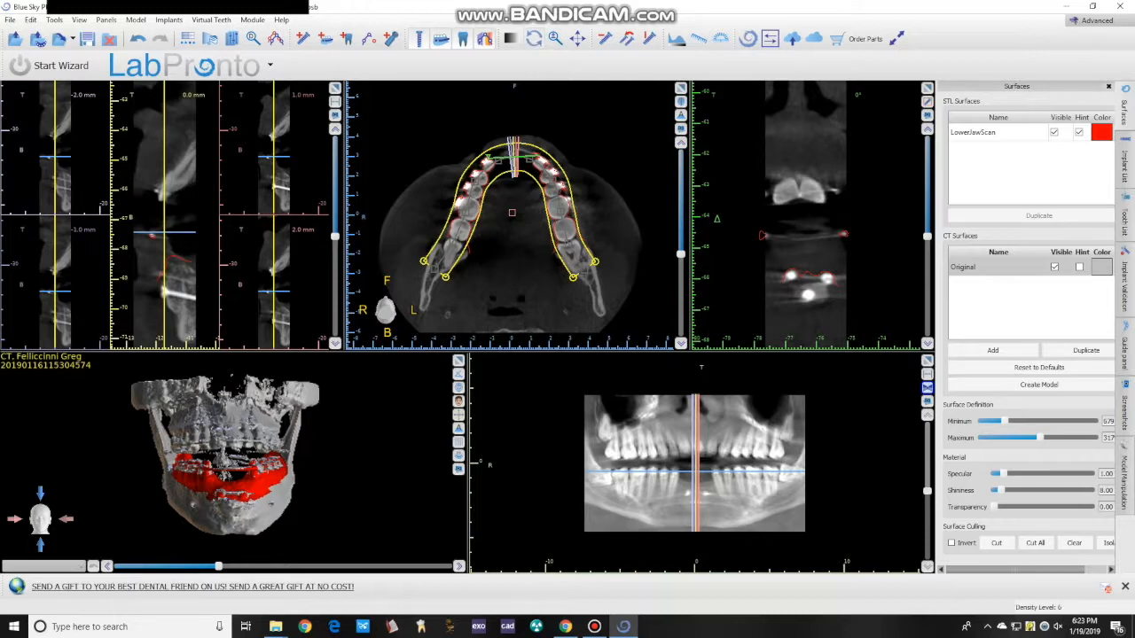
- Redraw the panoramic curve along the mandibular arch in the axial view, from the right ramus to the left ramus
{"action": "left_click", "coordinate": [534, 38]}
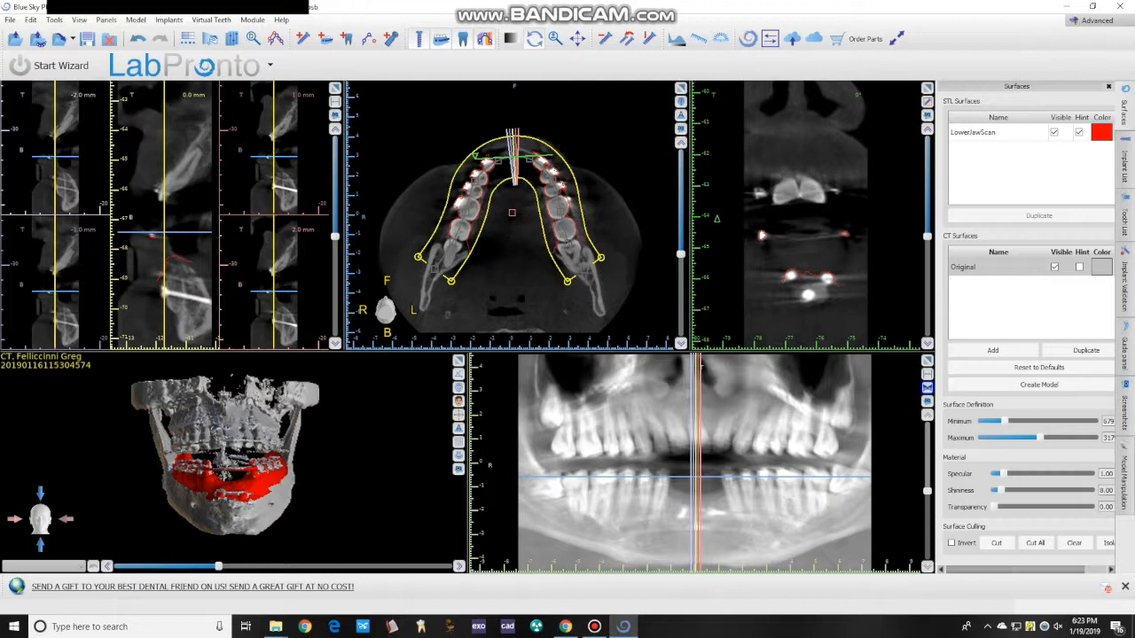
{"action": "left_click", "coordinate": [54, 20]}
{"action": "left_click", "coordinate": [77, 87]}
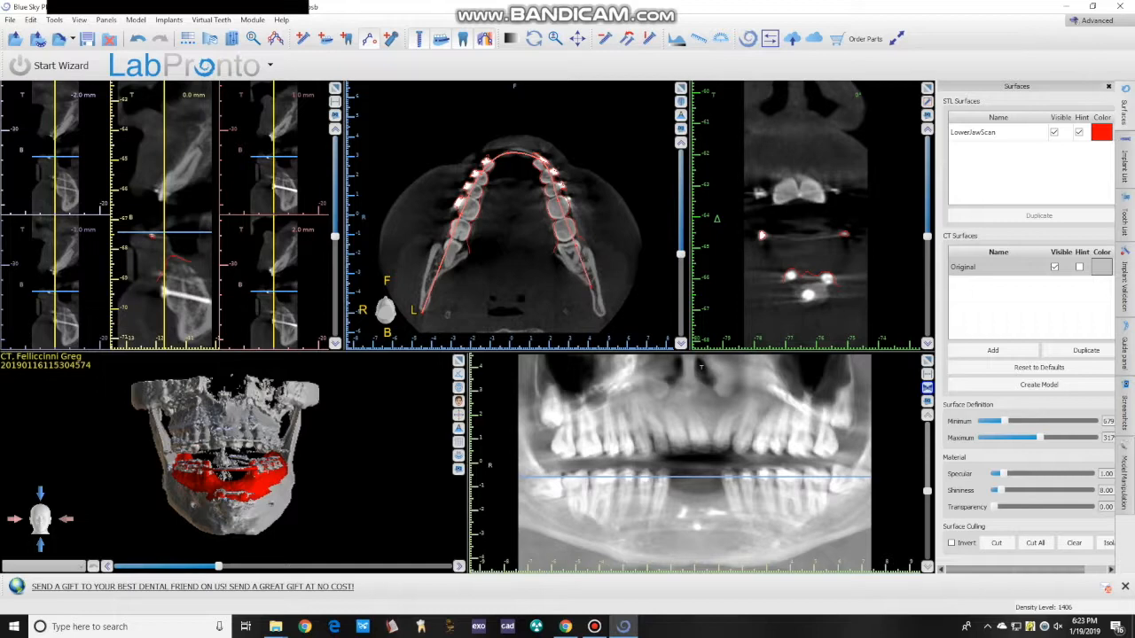
{"action": "double_click", "coordinate": [602, 313]}
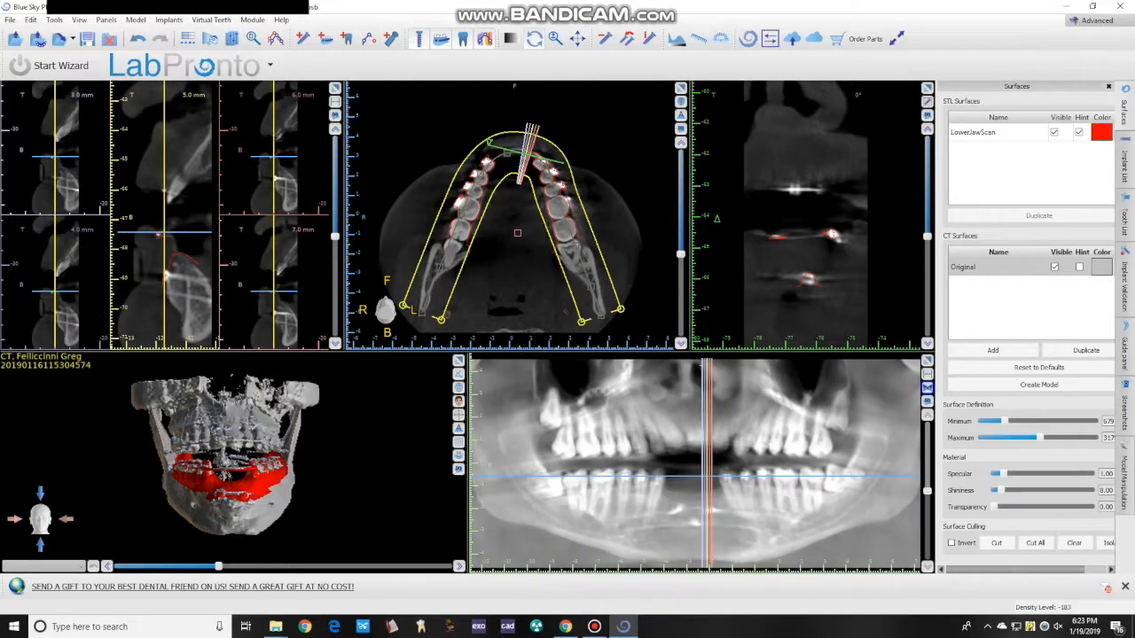
- Adjust the panoramic curve's front control points to follow the arch and move the cross-section back to the anterior region
{"action": "left_click", "coordinate": [468, 201]}
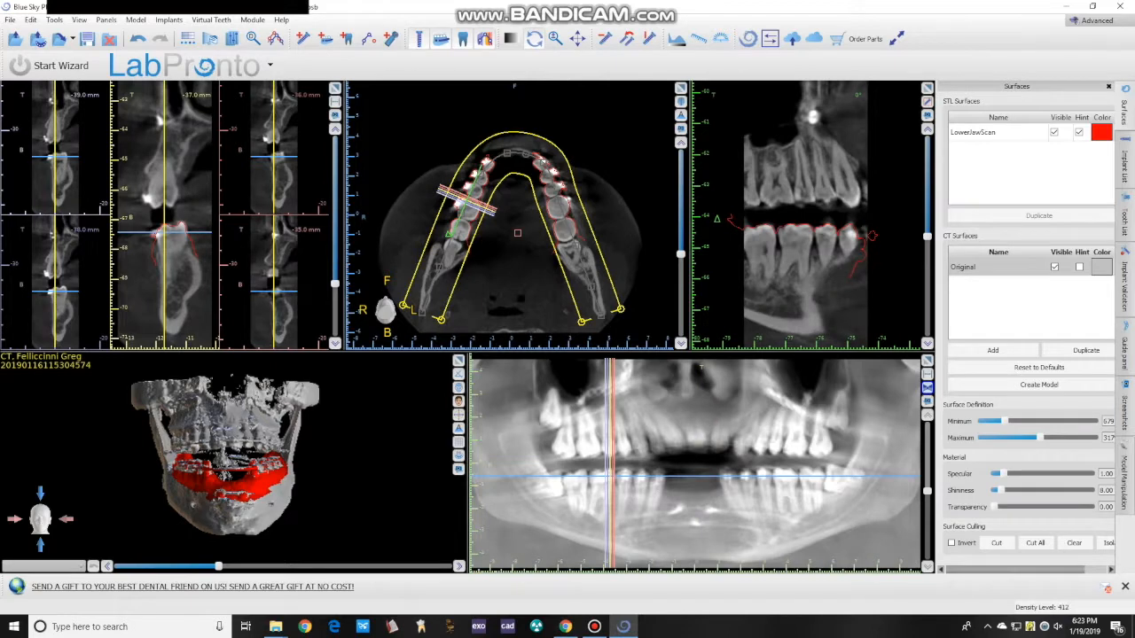
{"action": "left_click_drag", "start_coordinate": [523, 154], "coordinate": [520, 152]}
{"action": "left_click", "coordinate": [430, 292]}
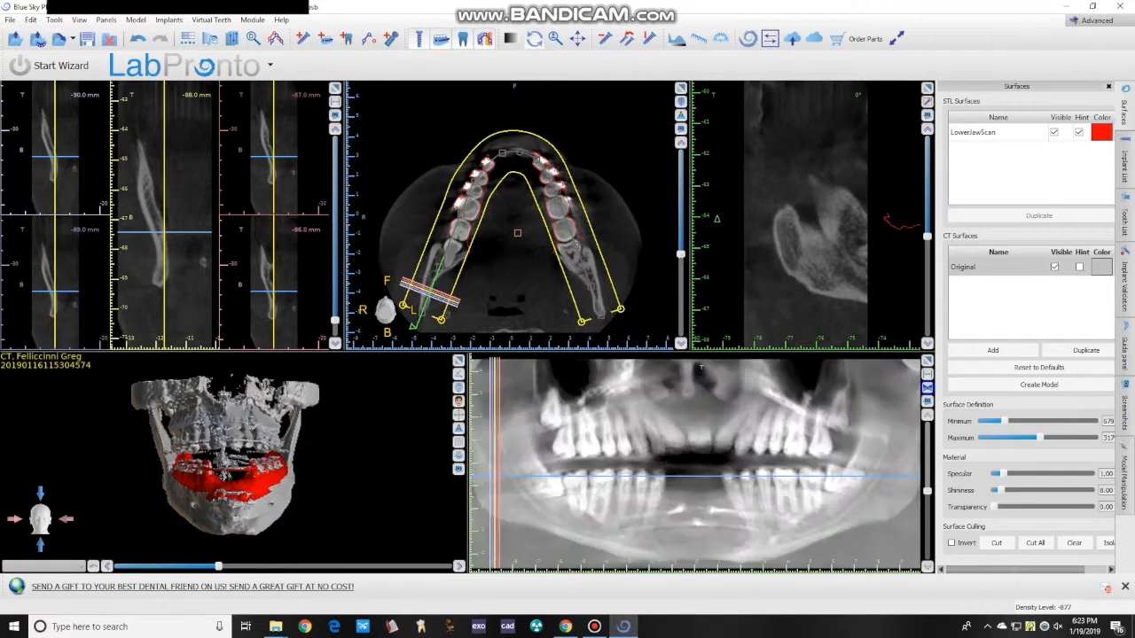
{"action": "left_click_drag", "start_coordinate": [502, 154], "coordinate": [535, 158]}
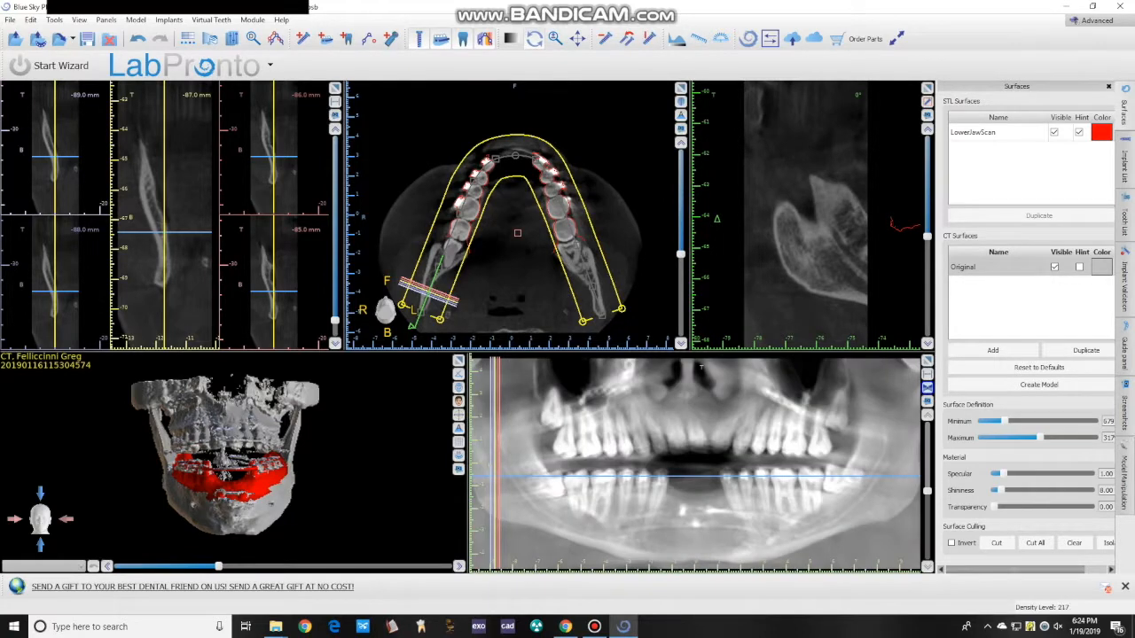
{"action": "left_click_drag", "start_coordinate": [430, 292], "coordinate": [532, 138]}
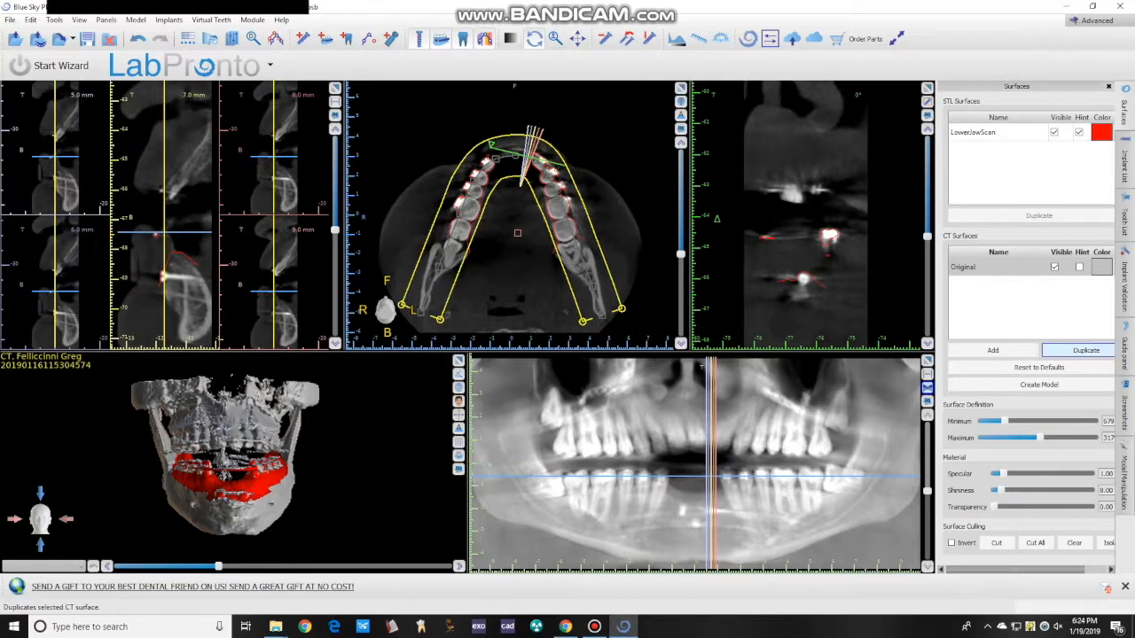
- Hide the Original CT surface and change the colour of LowerJawScan to green (#55aa00)
{"action": "left_click", "coordinate": [1055, 267]}
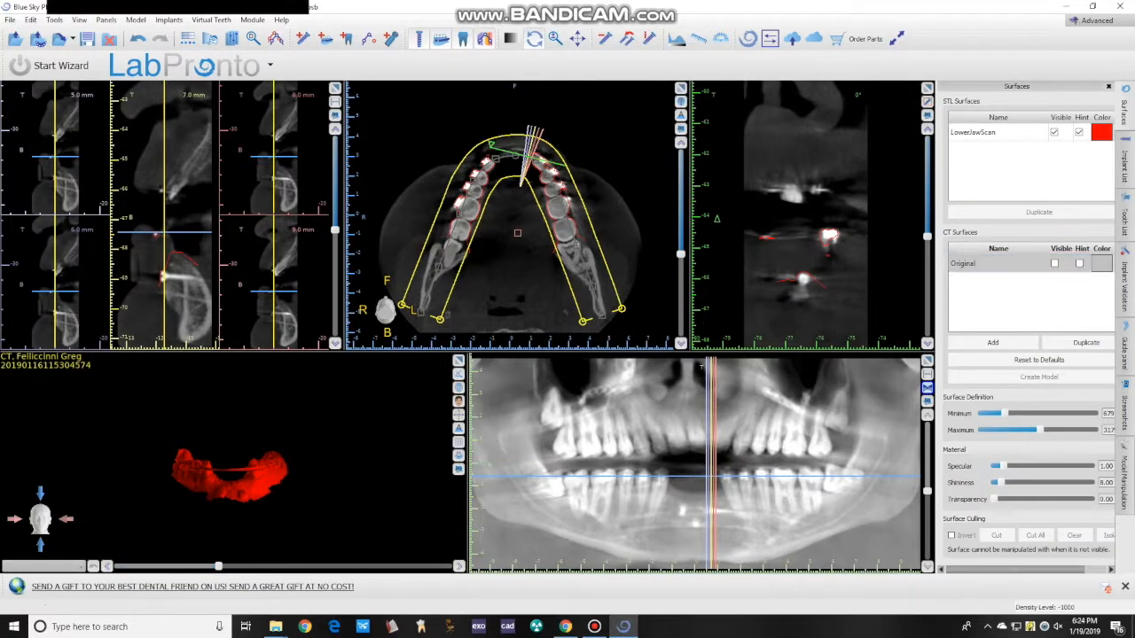
{"action": "left_click", "coordinate": [1101, 132]}
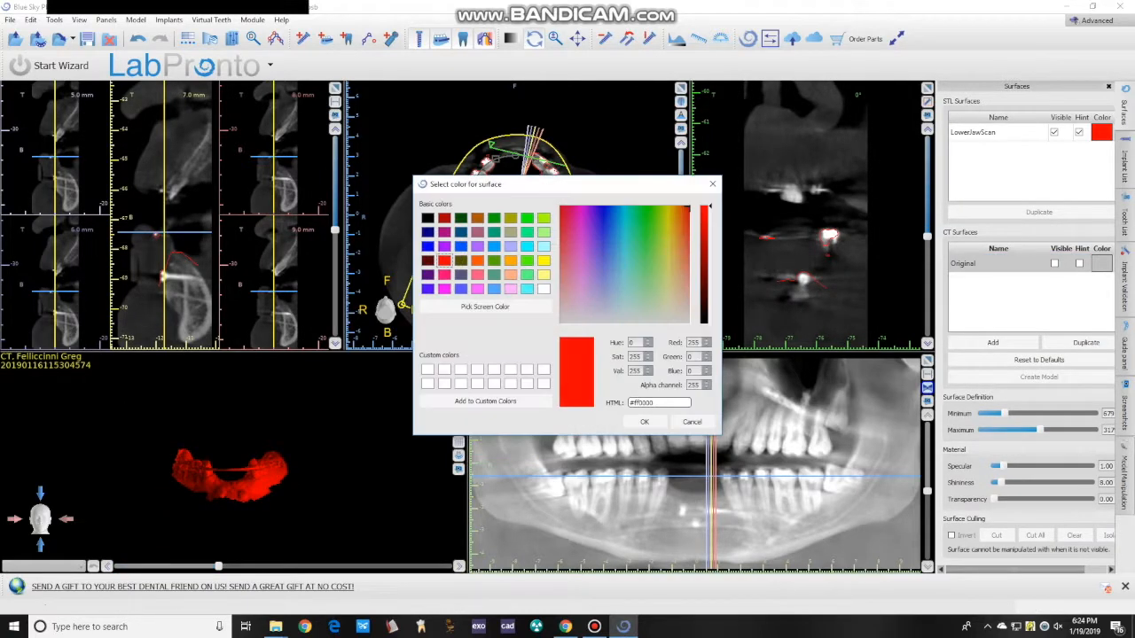
{"action": "left_click", "coordinate": [493, 261]}
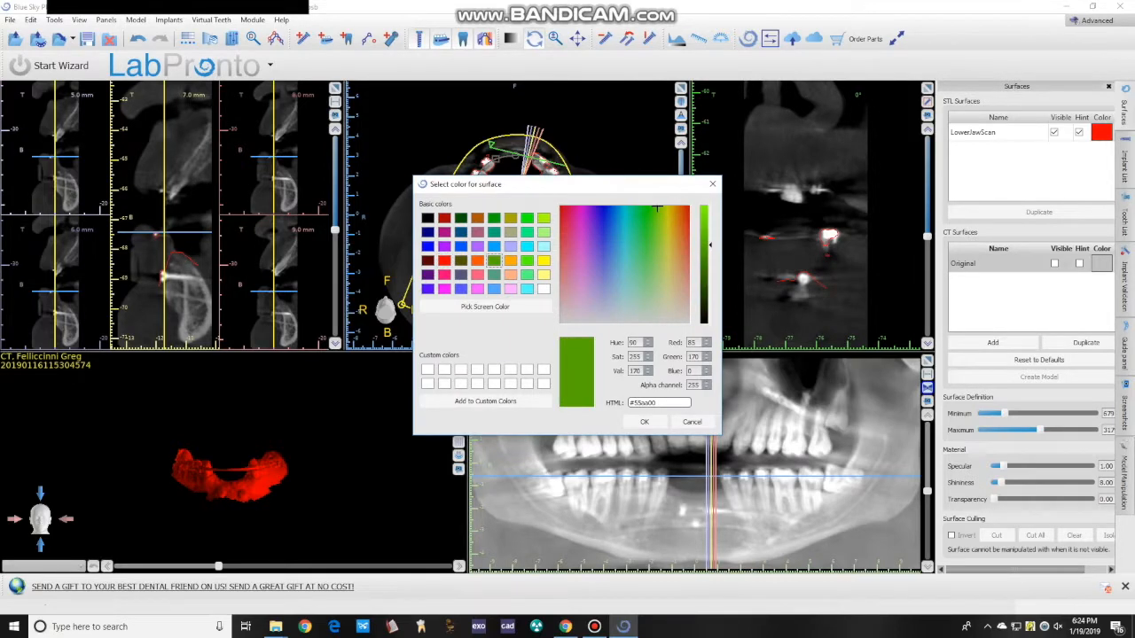
{"action": "left_click", "coordinate": [645, 422]}
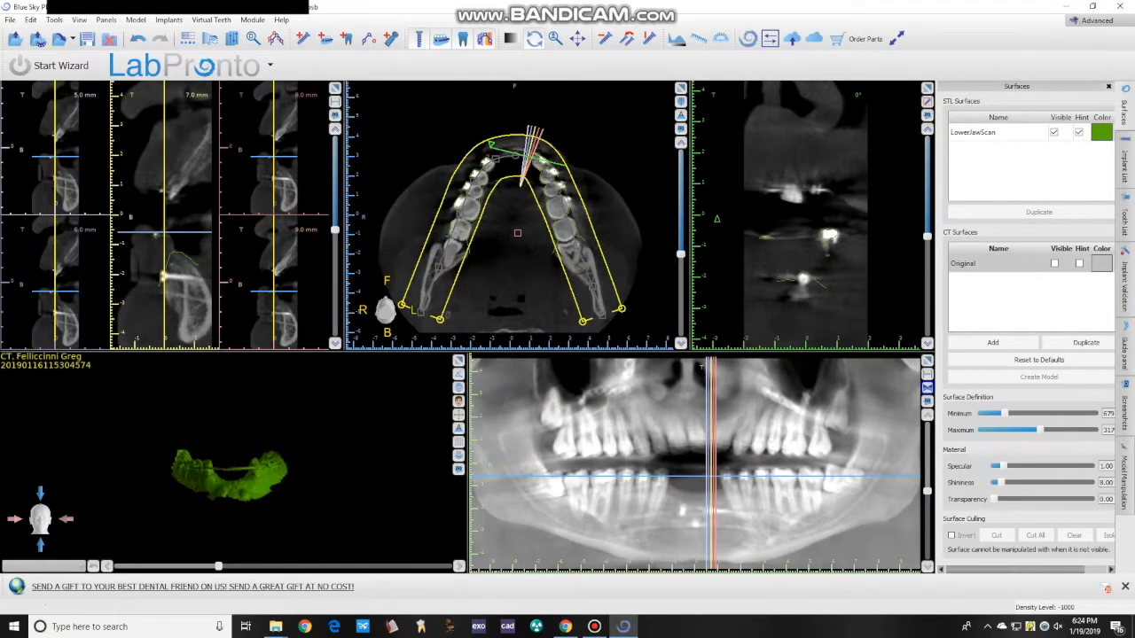
- Enlarge the 3D view and add a medium Right Mandibular Lateral Incisor from the Teeth caps set
{"action": "left_click", "coordinate": [458, 360]}
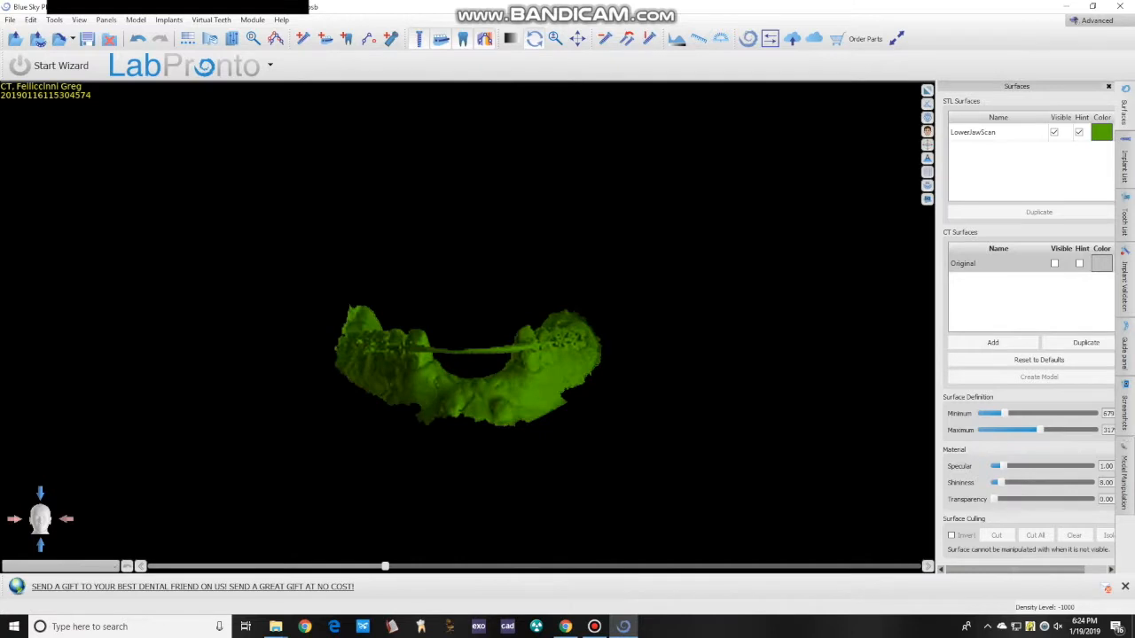
{"action": "left_click", "coordinate": [346, 39]}
{"action": "left_click", "coordinate": [535, 289]}
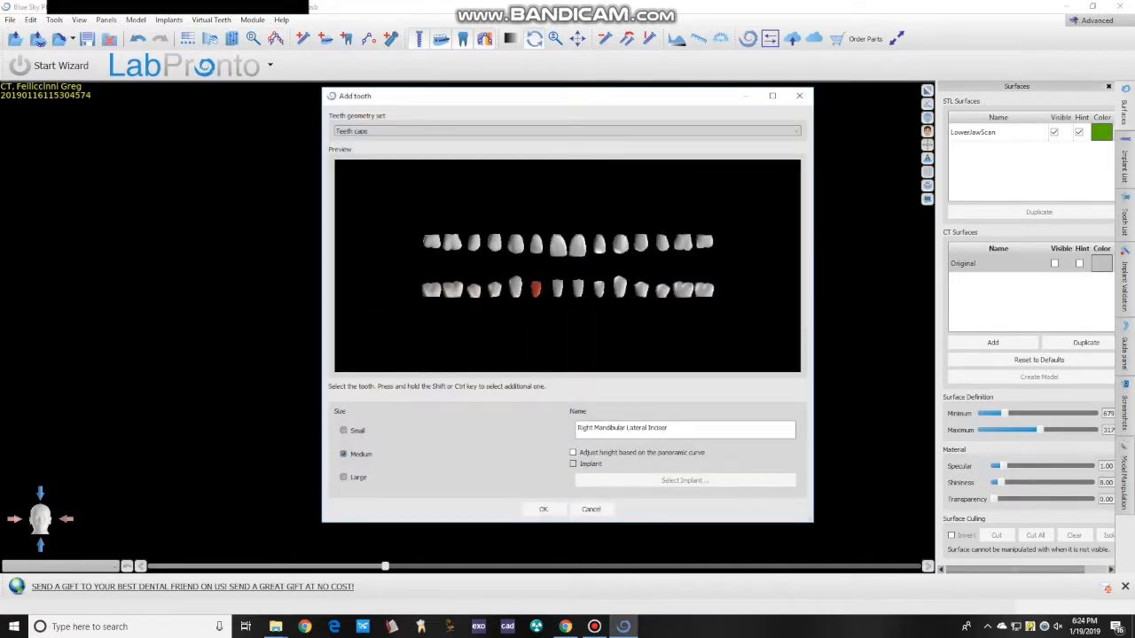
{"action": "left_click", "coordinate": [544, 509]}
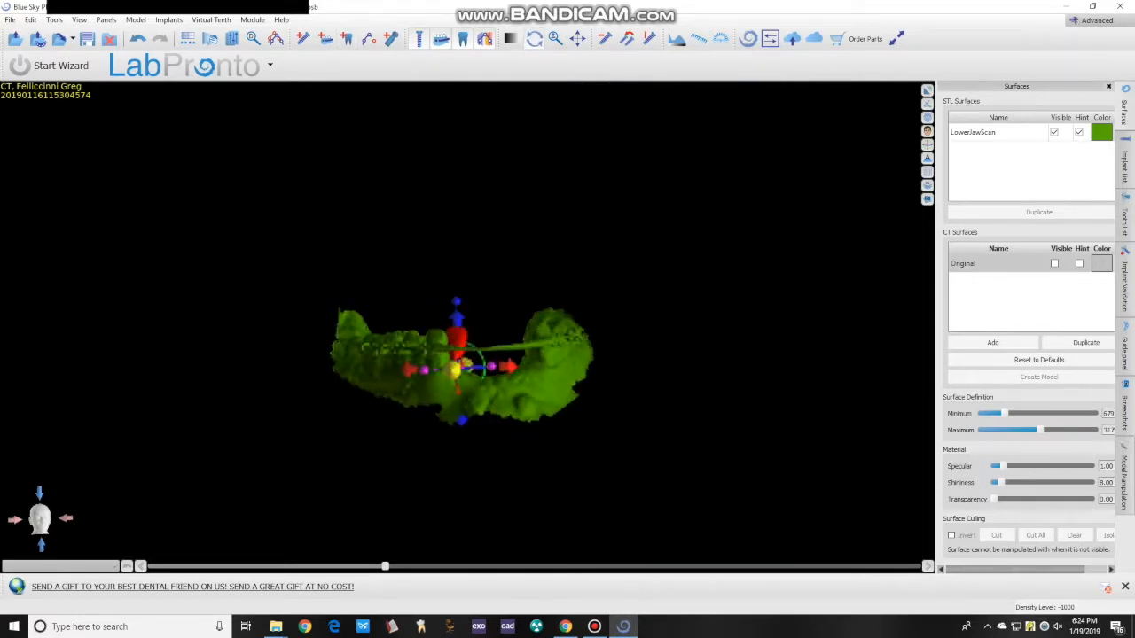
- Move and rotate the right lateral incisor into the gap beside the right-side teeth, then lock its position
{"action": "left_click_drag", "start_coordinate": [458, 346], "coordinate": [462, 350]}
{"action": "left_click_drag", "start_coordinate": [496, 266], "coordinate": [510, 396]}
{"action": "scroll", "coordinate": [497, 395], "scroll_direction": "up", "scroll_amount": 3}
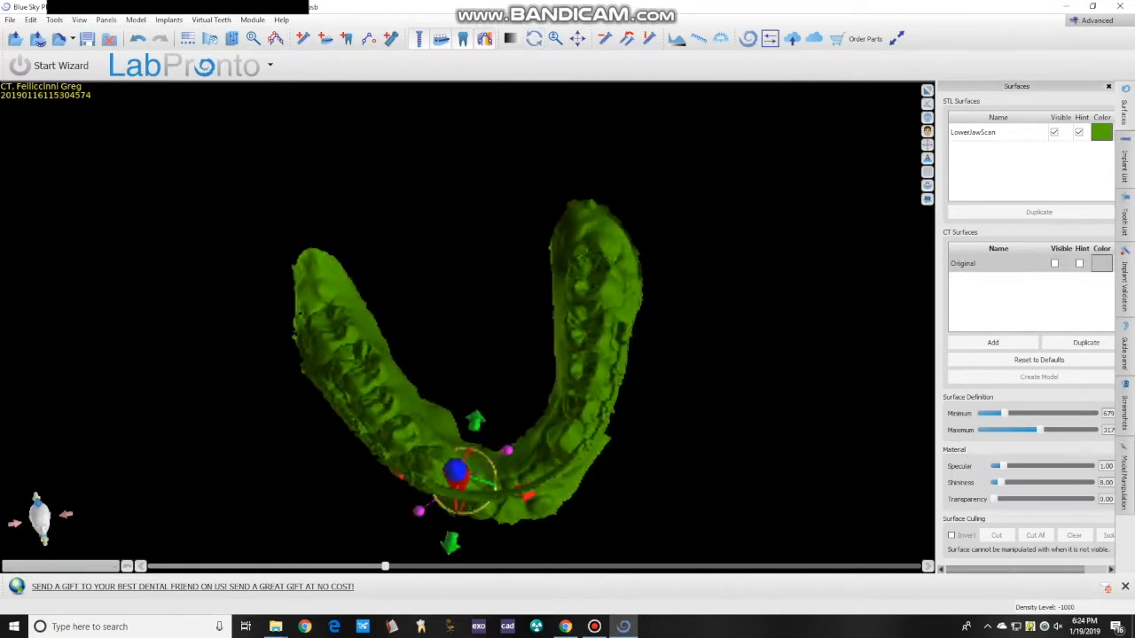
{"action": "left_click_drag", "start_coordinate": [420, 510], "coordinate": [387, 391]}
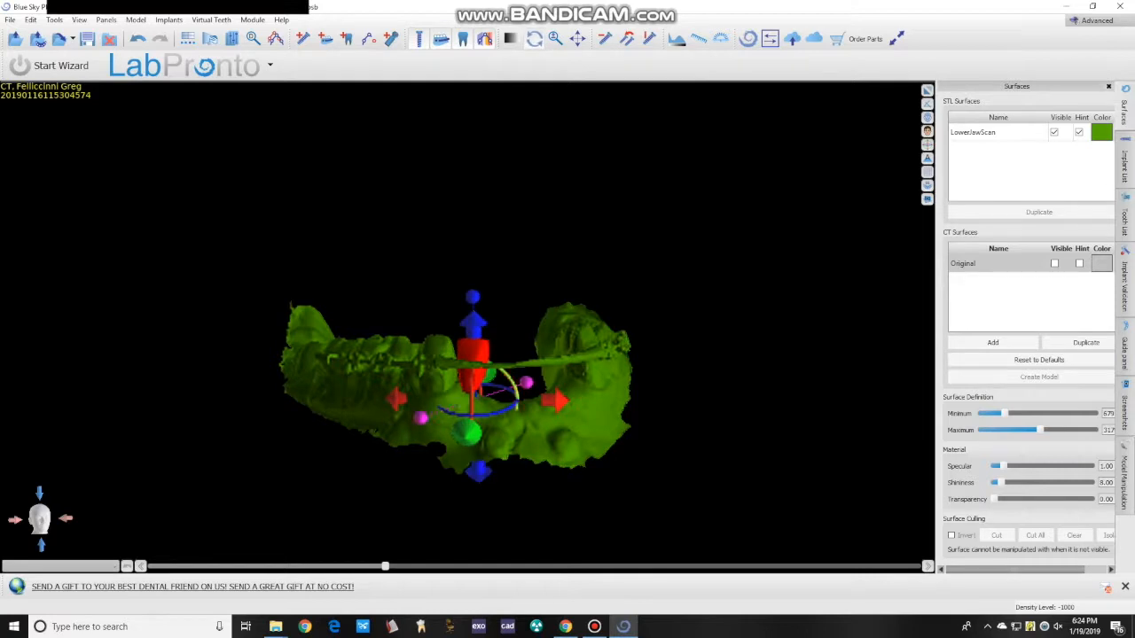
{"action": "left_click_drag", "start_coordinate": [417, 354], "coordinate": [422, 444]}
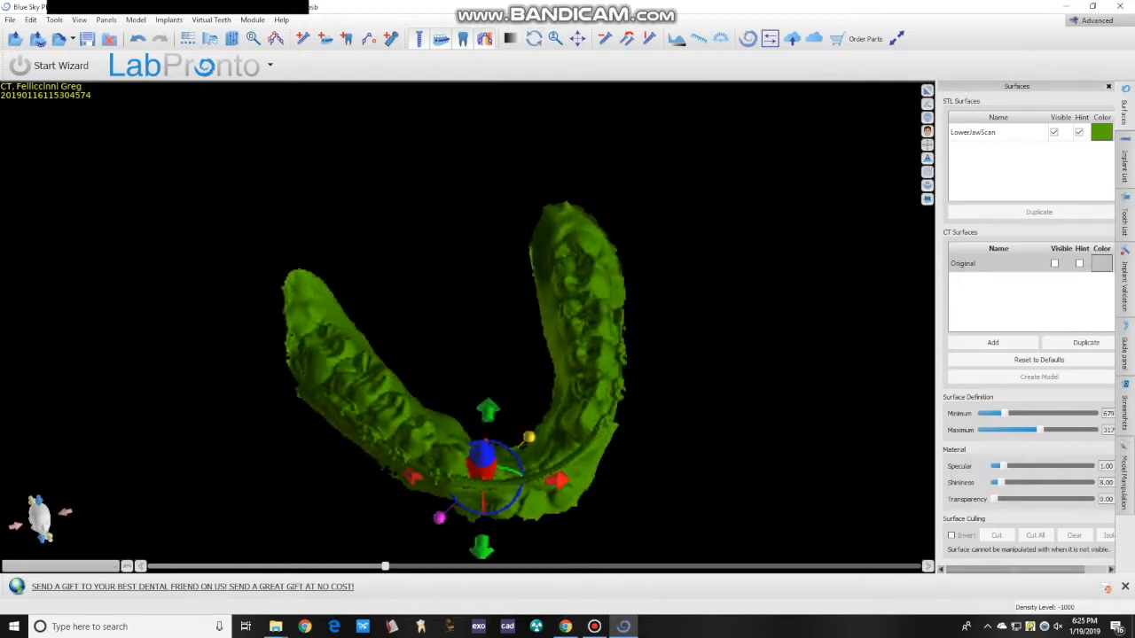
{"action": "left_click_drag", "start_coordinate": [489, 410], "coordinate": [489, 413]}
{"action": "left_click", "coordinate": [1124, 217]}
{"action": "left_click", "coordinate": [1073, 135]}
- Add a medium Right Mandibular Central Incisor from the Teeth caps set
{"action": "left_click_drag", "start_coordinate": [639, 372], "coordinate": [640, 207]}
{"action": "left_click", "coordinate": [347, 39]}
{"action": "left_click", "coordinate": [558, 289]}
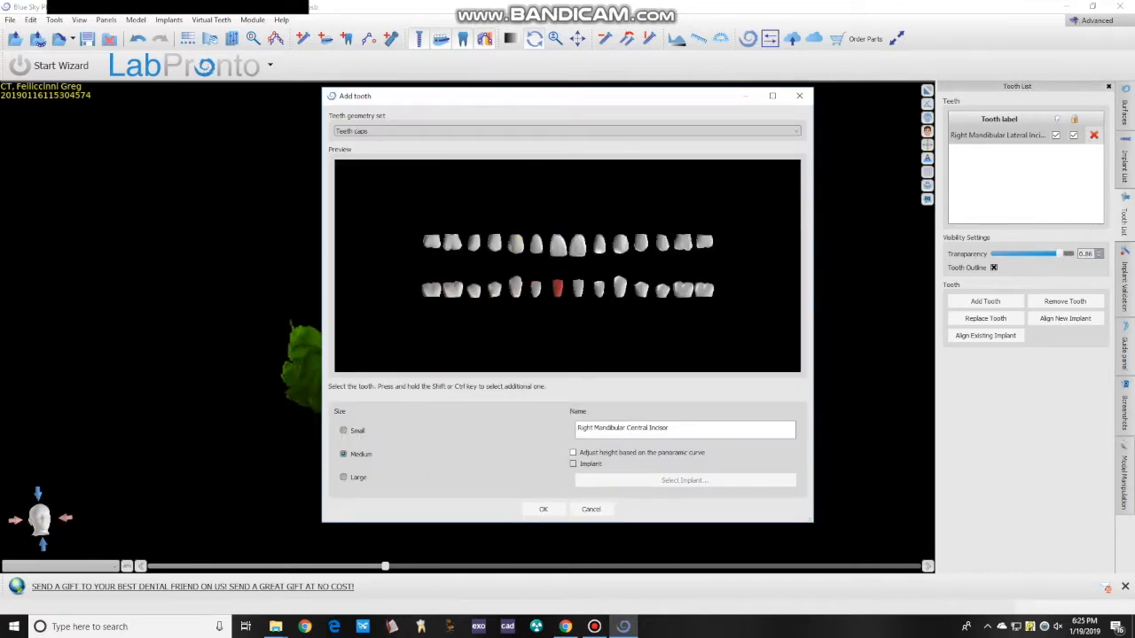
{"action": "left_click", "coordinate": [543, 510]}
- Move and rotate the right central incisor into the gap beside the right lateral incisor
{"action": "left_click_drag", "start_coordinate": [585, 416], "coordinate": [582, 534]}
{"action": "left_click_drag", "start_coordinate": [486, 542], "coordinate": [487, 548]}
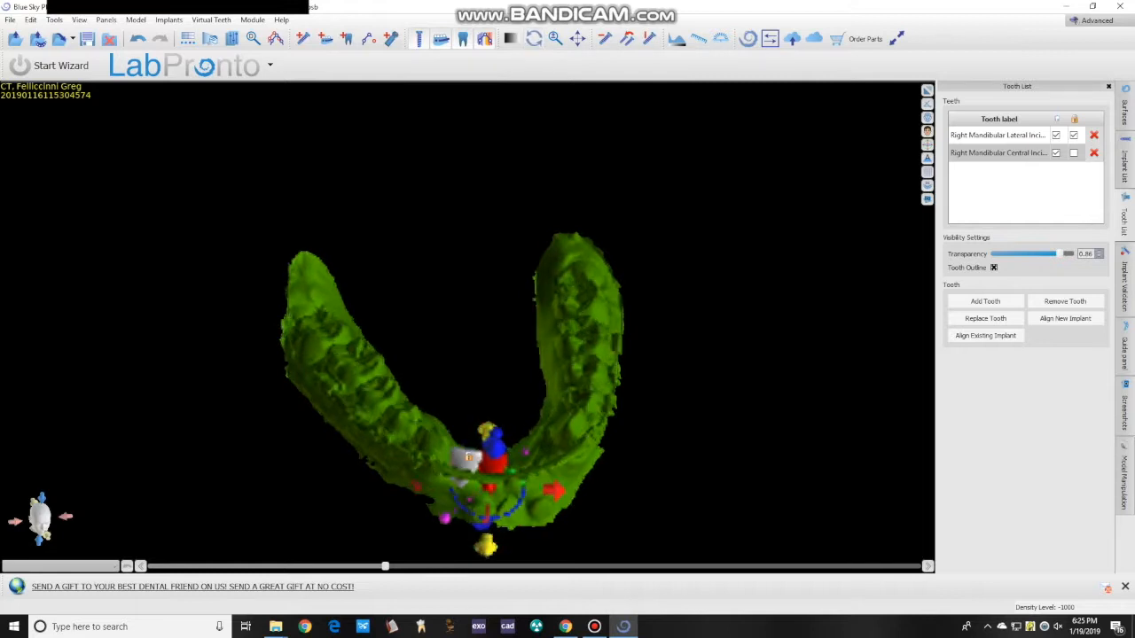
{"action": "left_click_drag", "start_coordinate": [554, 493], "coordinate": [560, 493]}
{"action": "left_click_drag", "start_coordinate": [451, 522], "coordinate": [450, 525]}
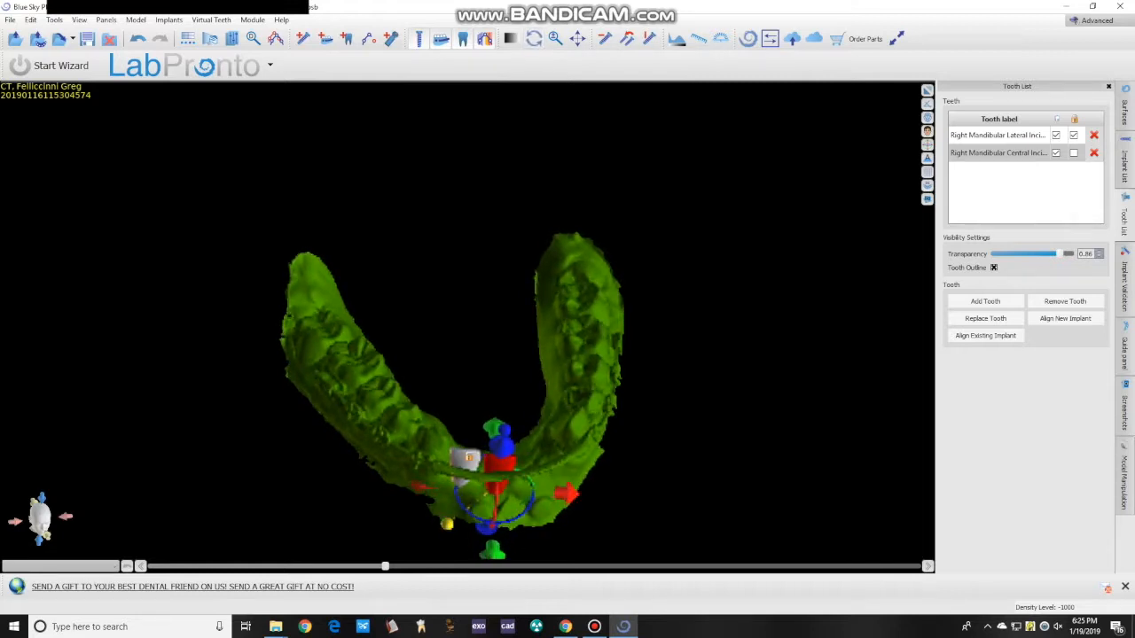
{"action": "left_click_drag", "start_coordinate": [521, 512], "coordinate": [564, 493]}
- Unlock the right lateral incisor and refine its position and rotation beside the right-side teeth
{"action": "left_click", "coordinate": [469, 458]}
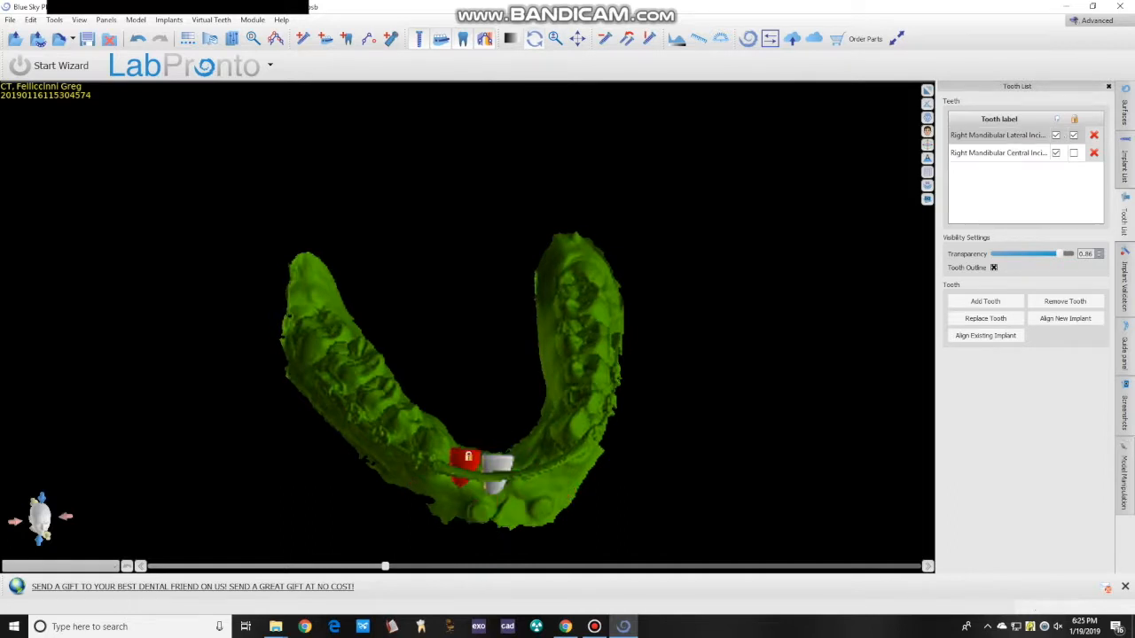
{"action": "left_click_drag", "start_coordinate": [462, 514], "coordinate": [400, 508]}
{"action": "left_click_drag", "start_coordinate": [550, 502], "coordinate": [554, 503]}
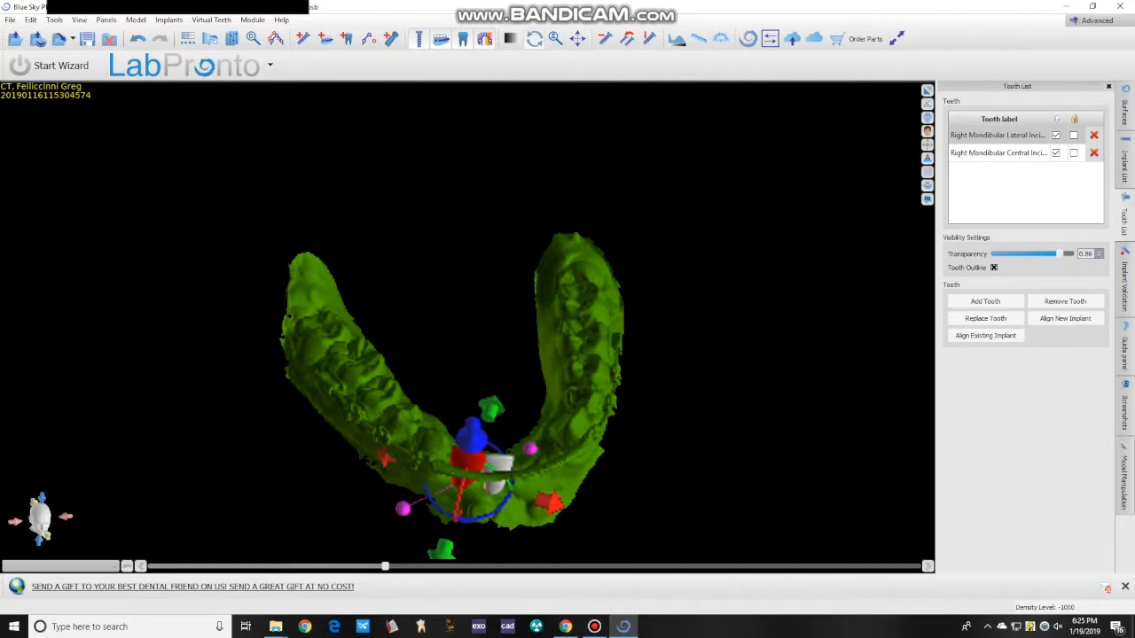
- Shift and rotate the right central incisor to follow the arch curve next to the right lateral incisor
{"action": "left_click", "coordinate": [501, 462]}
{"action": "right_click_drag", "start_coordinate": [550, 506], "coordinate": [485, 583]}
{"action": "left_click", "coordinate": [456, 479]}
{"action": "left_click", "coordinate": [486, 483]}
{"action": "left_click_drag", "start_coordinate": [483, 501], "coordinate": [432, 528]}
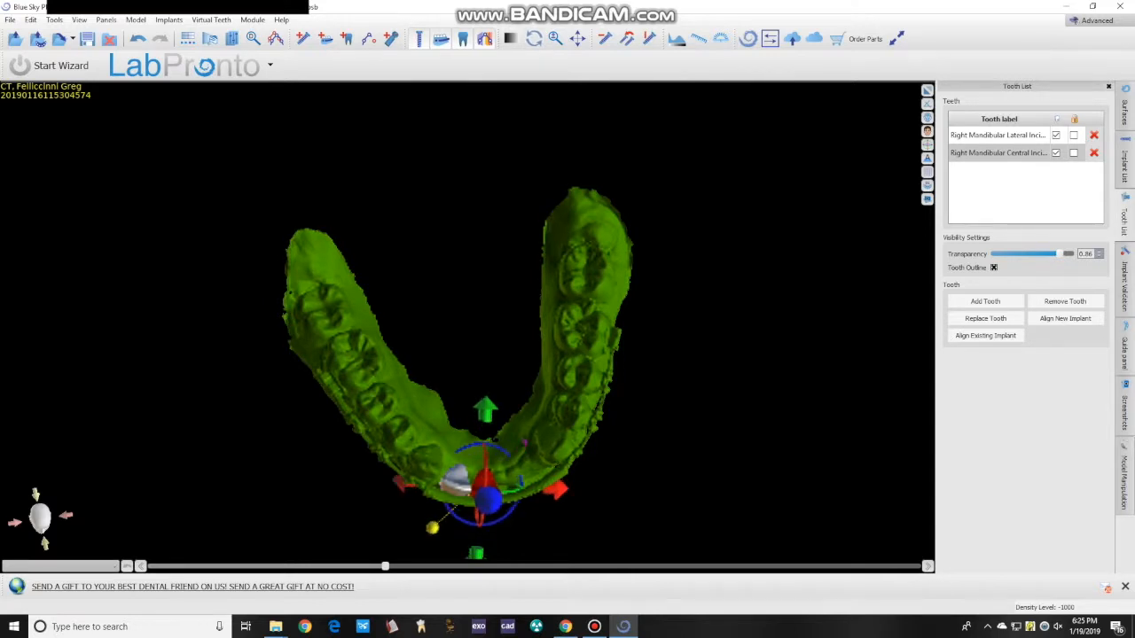
{"action": "left_click_drag", "start_coordinate": [555, 488], "coordinate": [557, 489]}
{"action": "left_click_drag", "start_coordinate": [513, 457], "coordinate": [487, 467]}
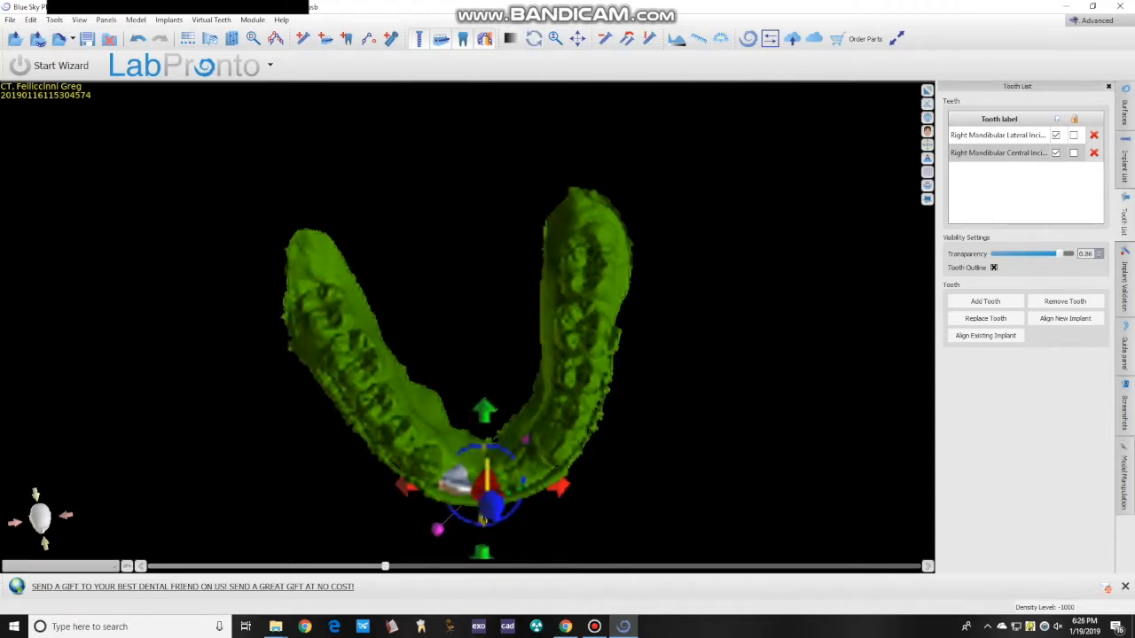
- Adjust the right central incisor's tilt and height as seen from the front of the jaw
{"action": "left_click_drag", "start_coordinate": [496, 541], "coordinate": [490, 384]}
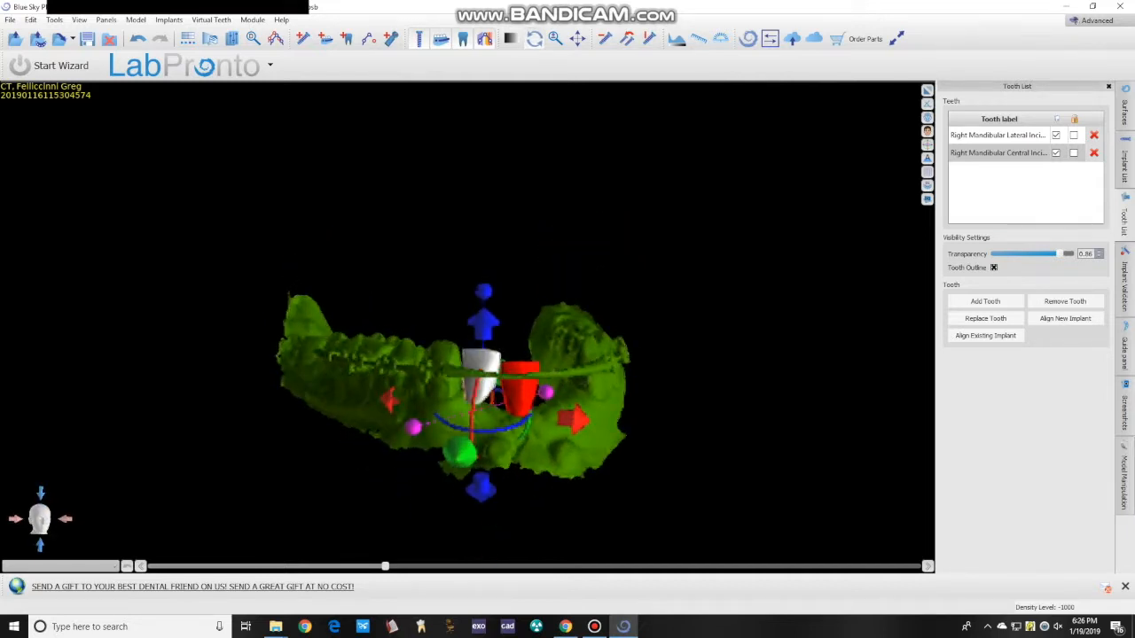
{"action": "left_click", "coordinate": [523, 381]}
{"action": "left_click_drag", "start_coordinate": [560, 396], "coordinate": [560, 389]}
{"action": "mouse_move", "coordinate": [520, 327]}
{"action": "left_mouse_down"}
{"action": "mouse_move", "coordinate": [519, 296]}
{"action": "mouse_move", "coordinate": [518, 336]}
{"action": "left_mouse_up"}
- Add a medium Left Mandibular Central Incisor from the Teeth caps set
{"action": "left_click_drag", "start_coordinate": [674, 267], "coordinate": [368, 315]}
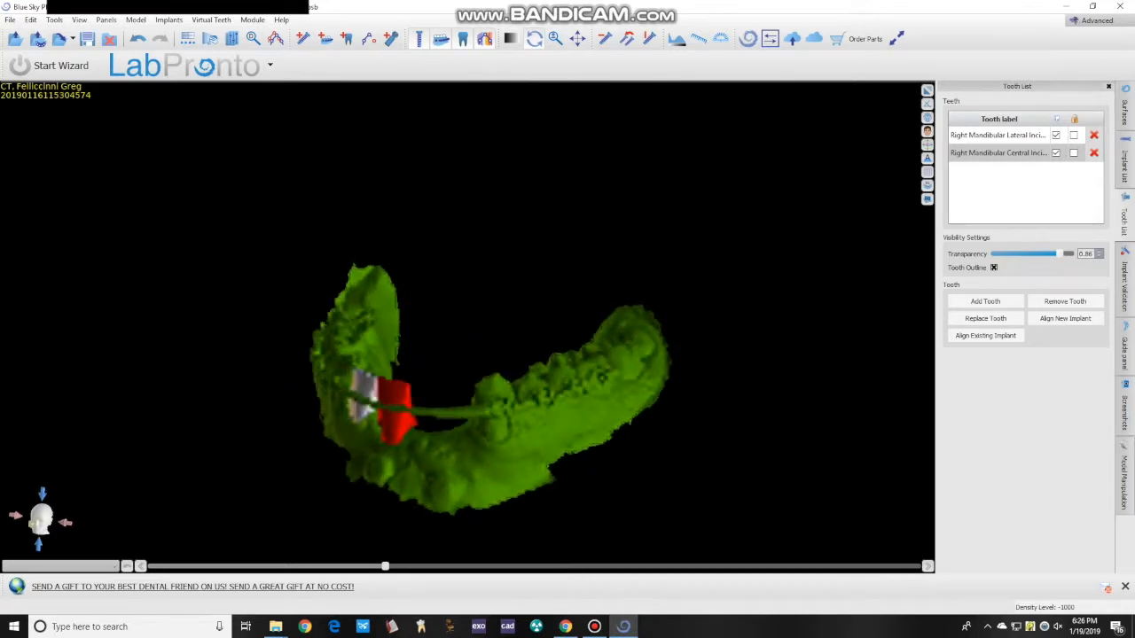
{"action": "left_click", "coordinate": [347, 38]}
{"action": "left_click", "coordinate": [577, 289]}
{"action": "left_click", "coordinate": [542, 509]}
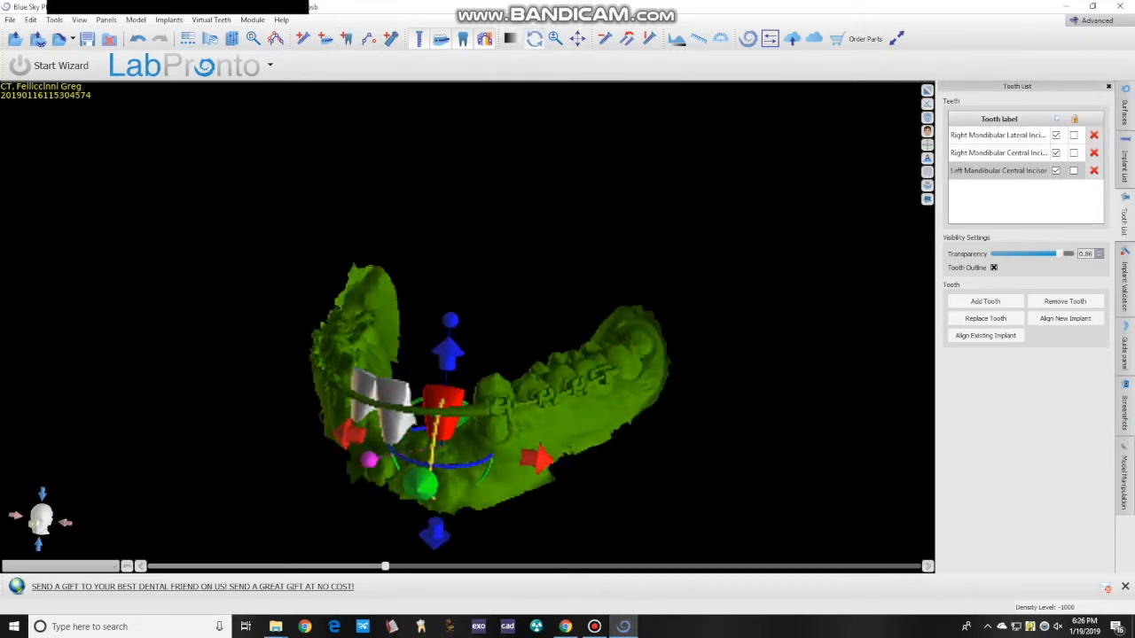
- Move, rotate and tilt the left central incisor into line beside the right central incisor
{"action": "left_click_drag", "start_coordinate": [426, 463], "coordinate": [403, 474]}
{"action": "left_click_drag", "start_coordinate": [441, 348], "coordinate": [439, 364]}
{"action": "left_click_drag", "start_coordinate": [497, 337], "coordinate": [501, 448]}
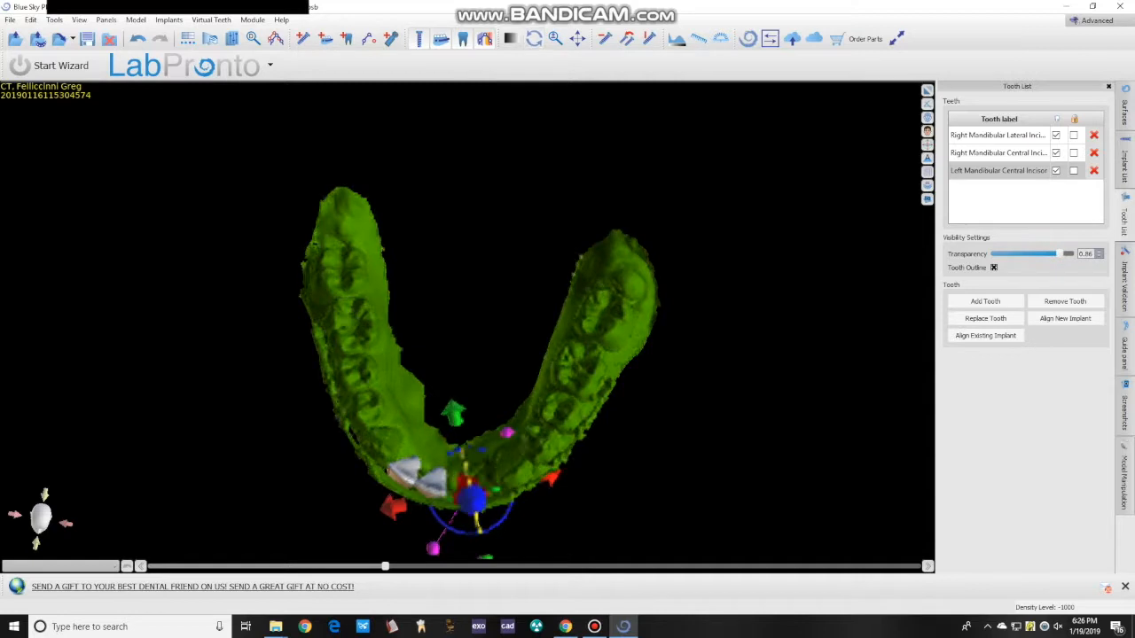
{"action": "left_click_drag", "start_coordinate": [394, 507], "coordinate": [426, 517]}
{"action": "right_click_drag", "start_coordinate": [474, 410], "coordinate": [498, 271]}
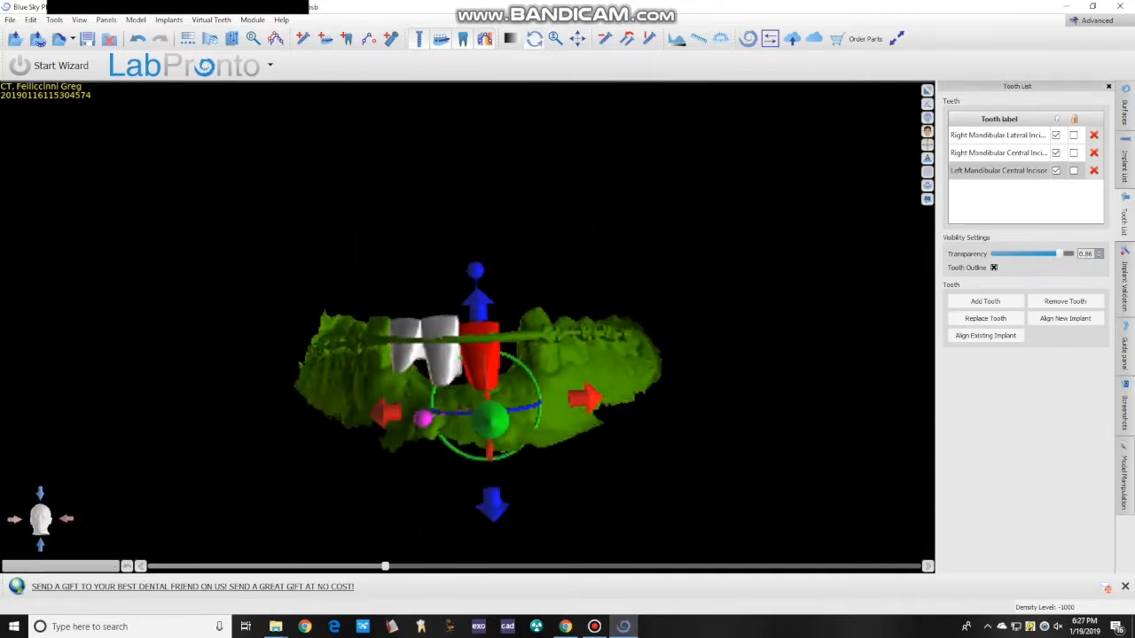
{"action": "left_click_drag", "start_coordinate": [523, 370], "coordinate": [528, 376]}
{"action": "left_click_drag", "start_coordinate": [483, 269], "coordinate": [484, 265]}
{"action": "mouse_move", "coordinate": [583, 406]}
{"action": "right_mouse_down"}
{"action": "mouse_move", "coordinate": [519, 404]}
{"action": "mouse_move", "coordinate": [599, 401]}
{"action": "mouse_move", "coordinate": [592, 409]}
{"action": "mouse_move", "coordinate": [589, 390]}
{"action": "right_mouse_up"}
- Nudge the right lateral incisor towards the neighbouring right-side tooth and adjust its tilt
{"action": "left_click", "coordinate": [494, 340]}
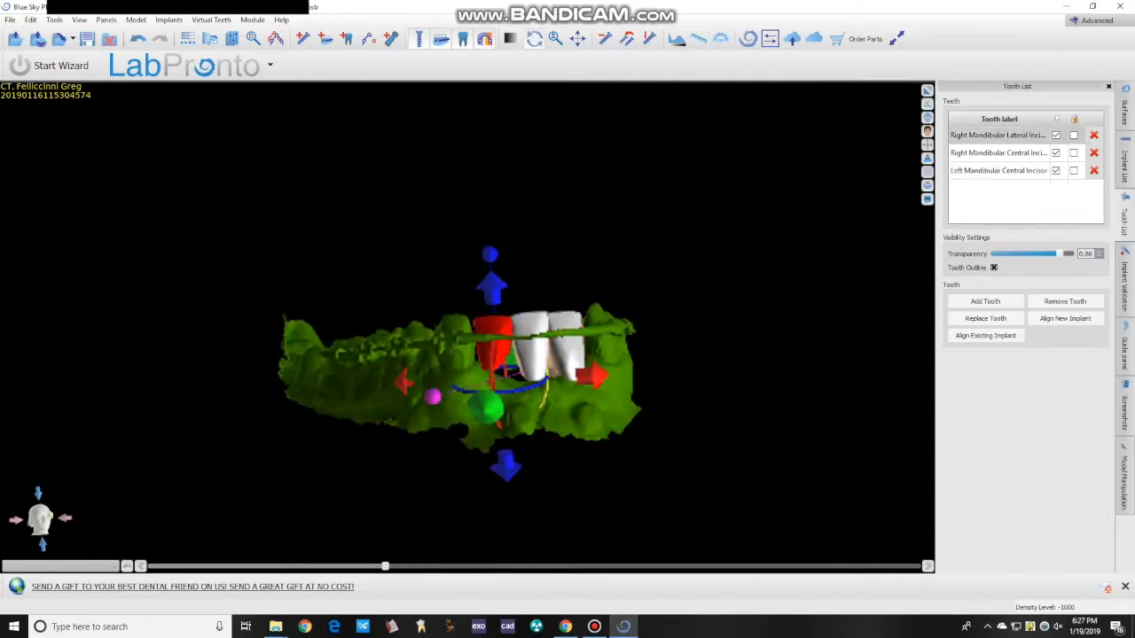
{"action": "left_click_drag", "start_coordinate": [596, 377], "coordinate": [593, 377]}
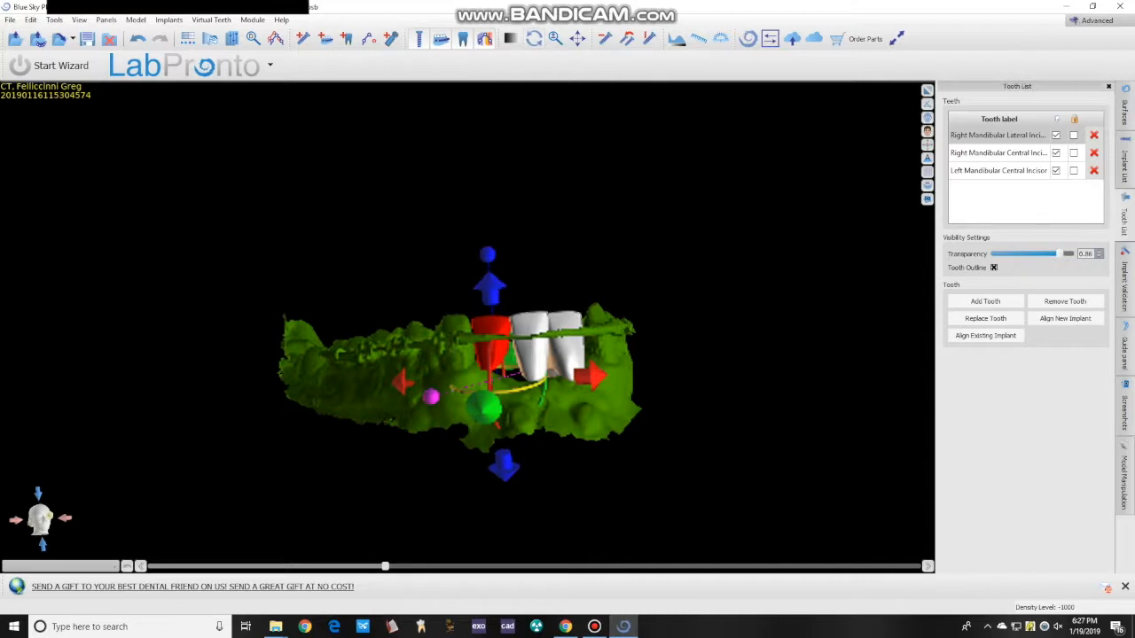
{"action": "left_click_drag", "start_coordinate": [488, 255], "coordinate": [482, 254]}
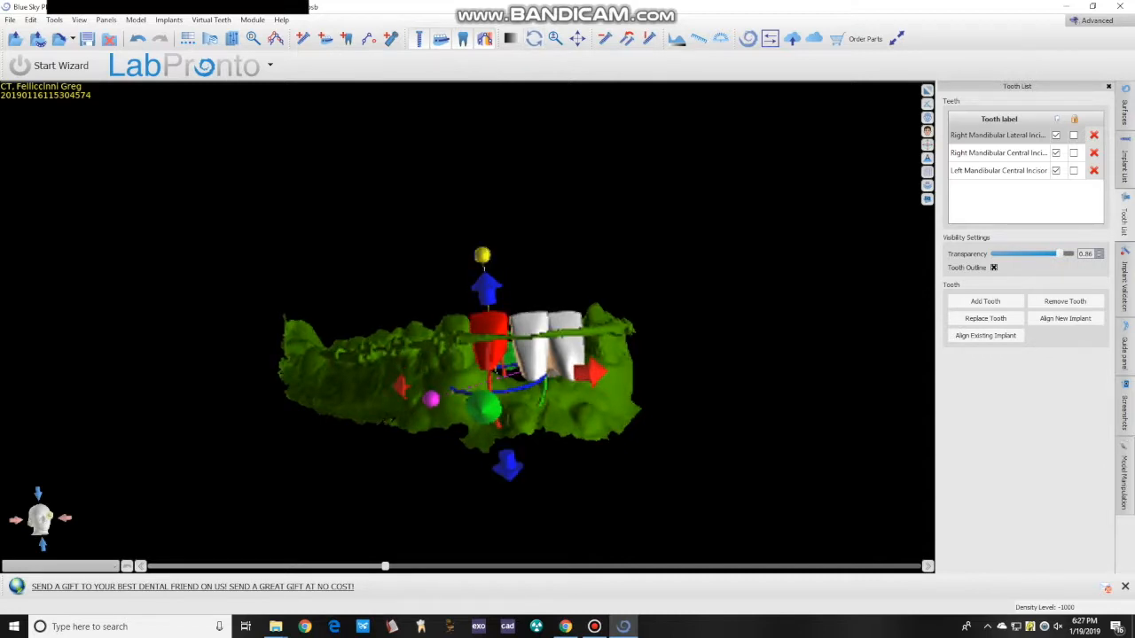
- Fine-tune the left central incisor's rotation along the arch next to the right central incisor
{"action": "left_click", "coordinate": [532, 344]}
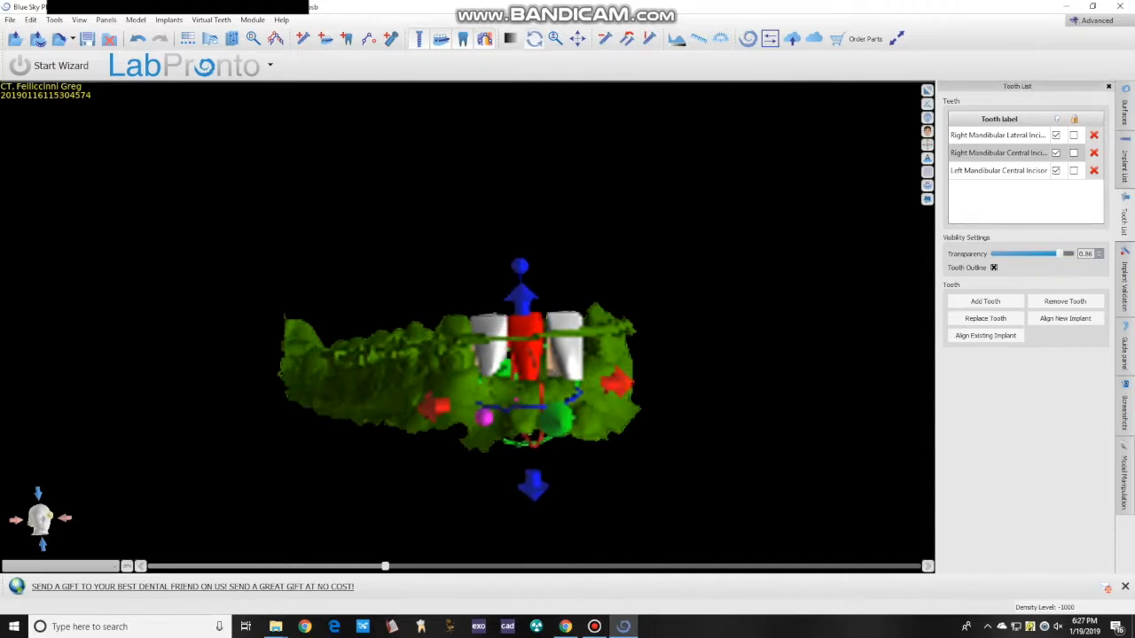
{"action": "left_click_drag", "start_coordinate": [568, 478], "coordinate": [488, 481]}
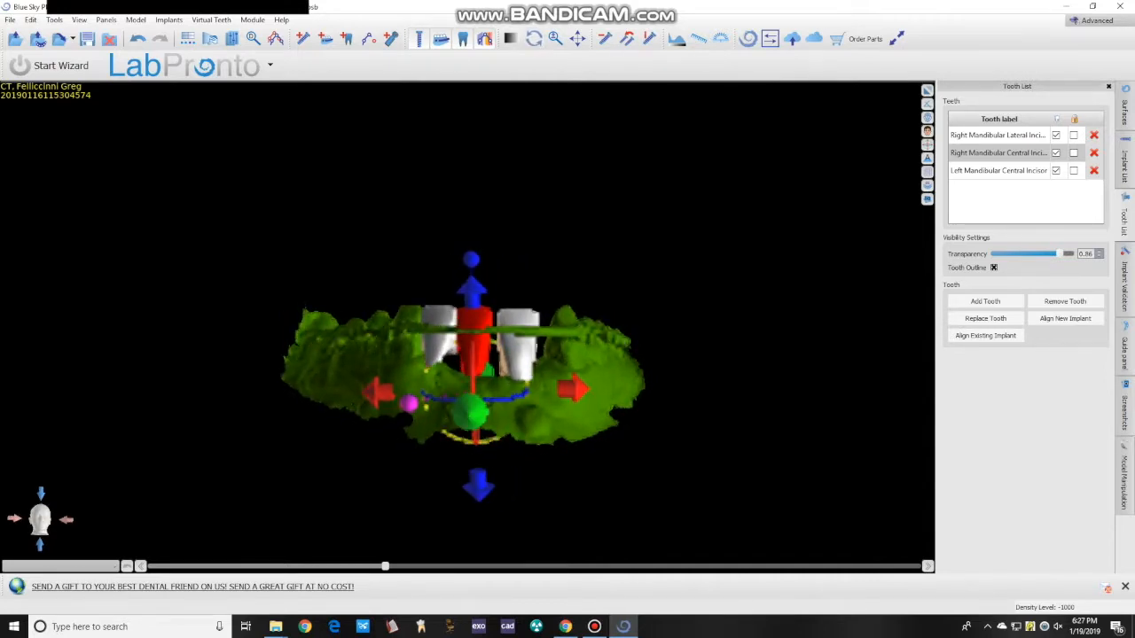
{"action": "left_click", "coordinate": [519, 344]}
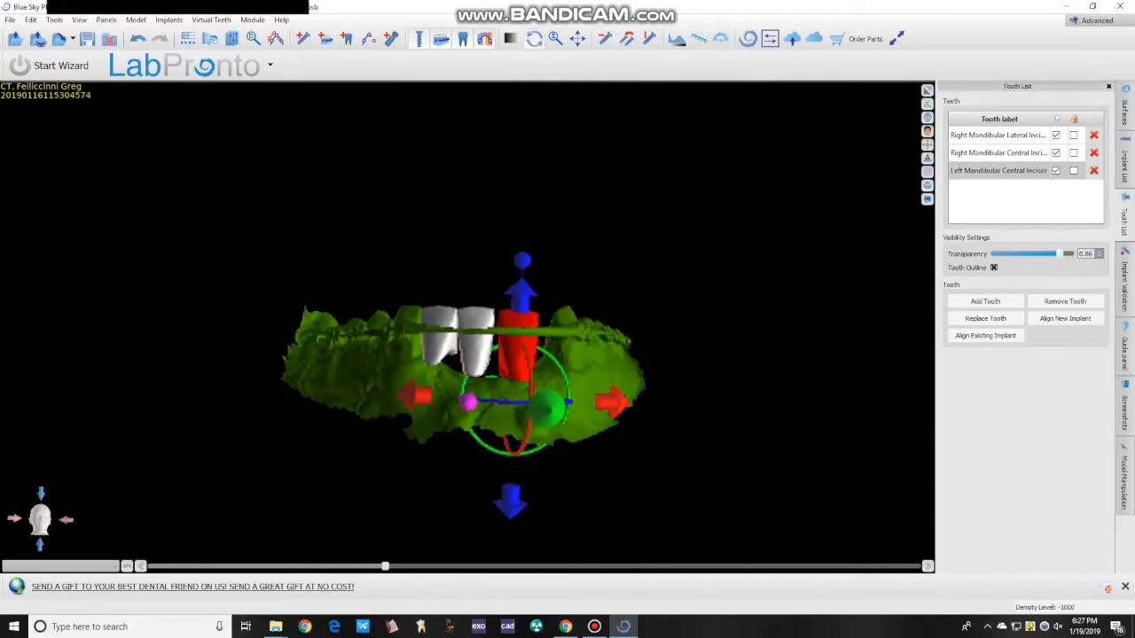
{"action": "left_click_drag", "start_coordinate": [634, 354], "coordinate": [634, 532]}
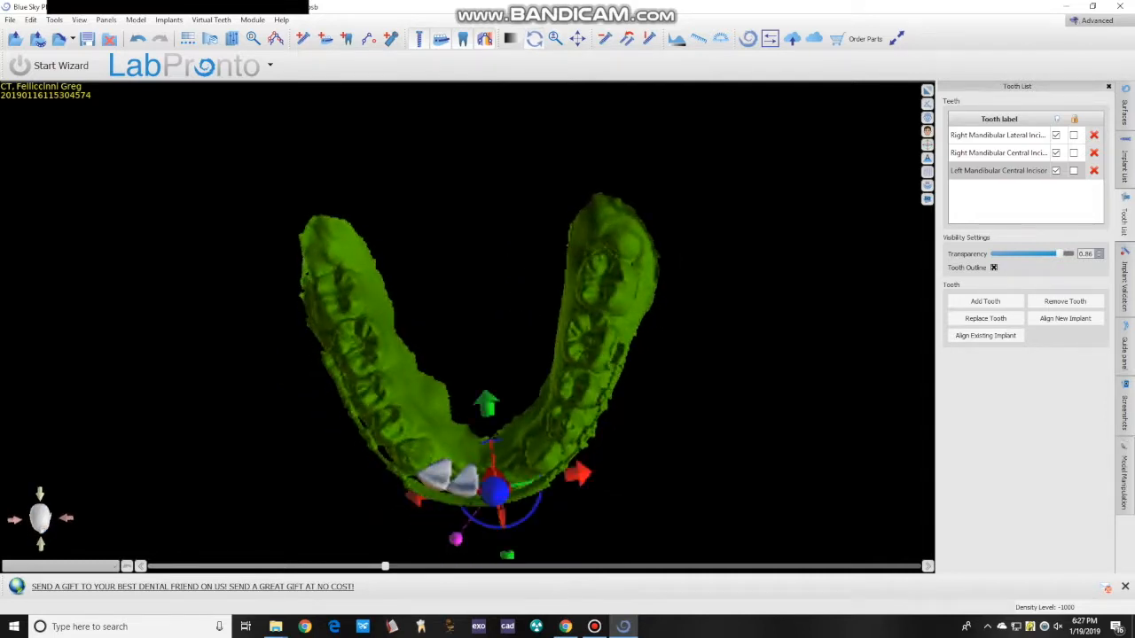
{"action": "left_click_drag", "start_coordinate": [531, 515], "coordinate": [536, 508]}
- Add a medium Left Mandibular Lateral Incisor from the Teeth caps set
{"action": "left_click_drag", "start_coordinate": [612, 519], "coordinate": [593, 345]}
{"action": "left_click", "coordinate": [985, 301]}
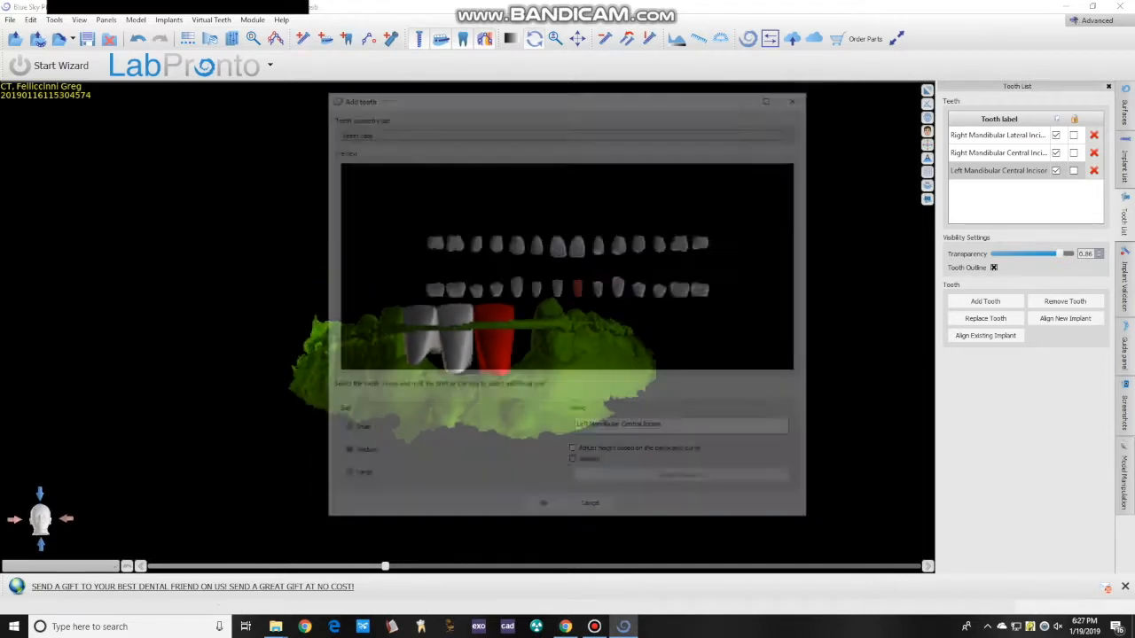
{"action": "key", "text": "Return"}
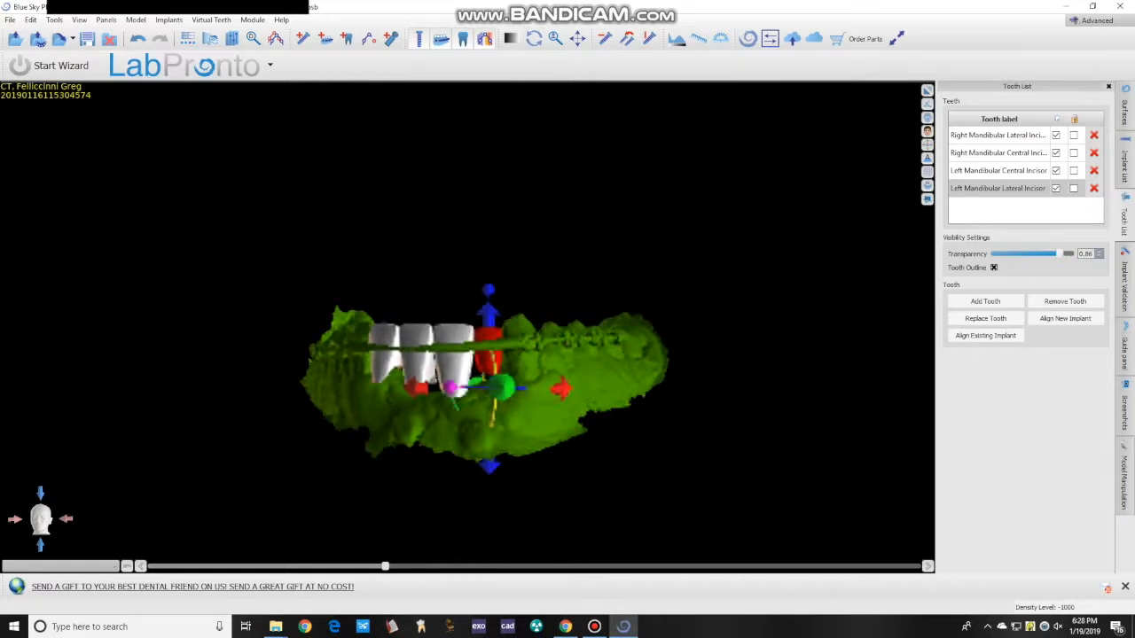
- Move and rotate the left lateral incisor into the space between the left central incisor and the left-side teeth
{"action": "left_click", "coordinate": [455, 361]}
{"action": "left_click_drag", "start_coordinate": [355, 413], "coordinate": [349, 414]}
{"action": "left_click", "coordinate": [489, 350]}
{"action": "left_click_drag", "start_coordinate": [493, 355], "coordinate": [490, 547]}
{"action": "left_click_drag", "start_coordinate": [408, 501], "coordinate": [434, 537]}
{"action": "left_click_drag", "start_coordinate": [395, 504], "coordinate": [390, 505]}
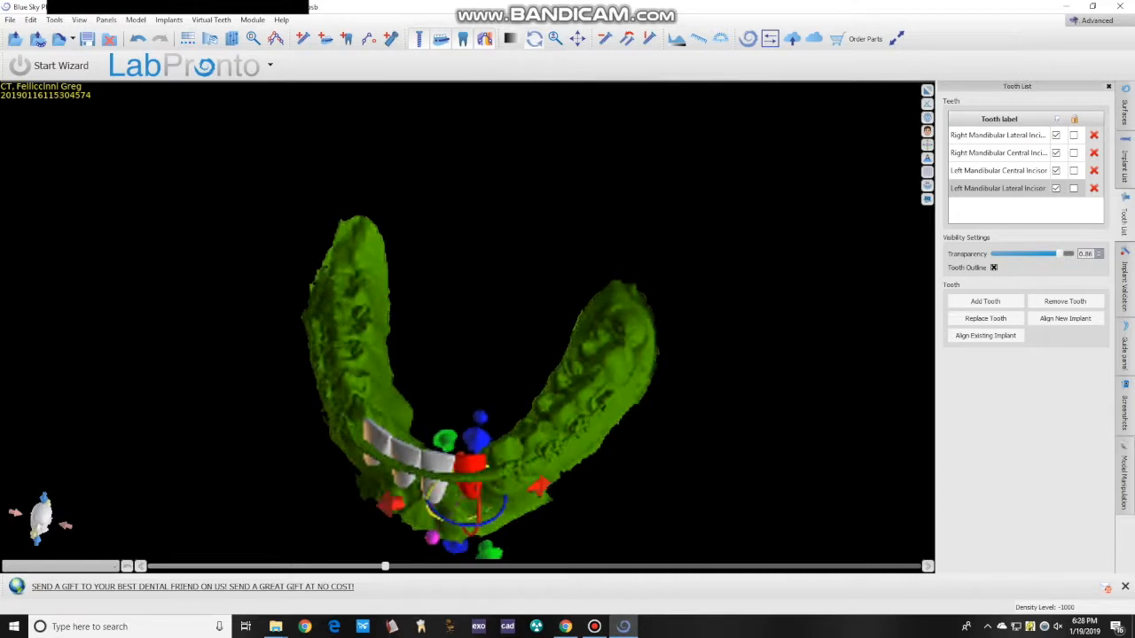
- Adjust the left lateral incisor's front-to-back position and tilt to line up with the other incisors
{"action": "right_click_drag", "start_coordinate": [480, 424], "coordinate": [462, 370]}
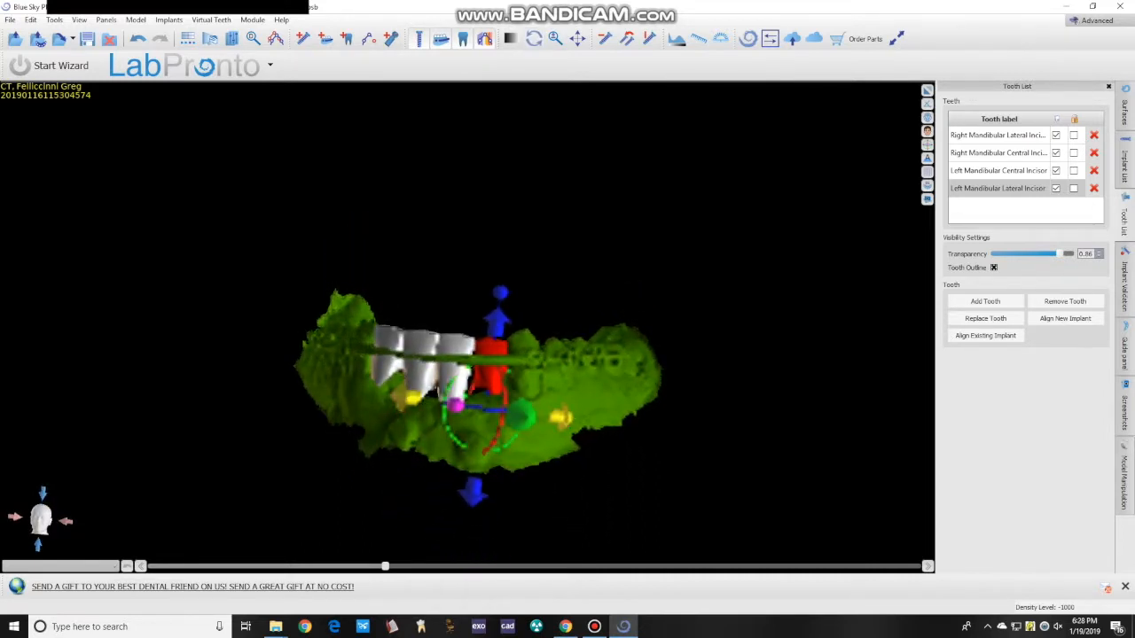
{"action": "right_click_drag", "start_coordinate": [461, 477], "coordinate": [565, 480]}
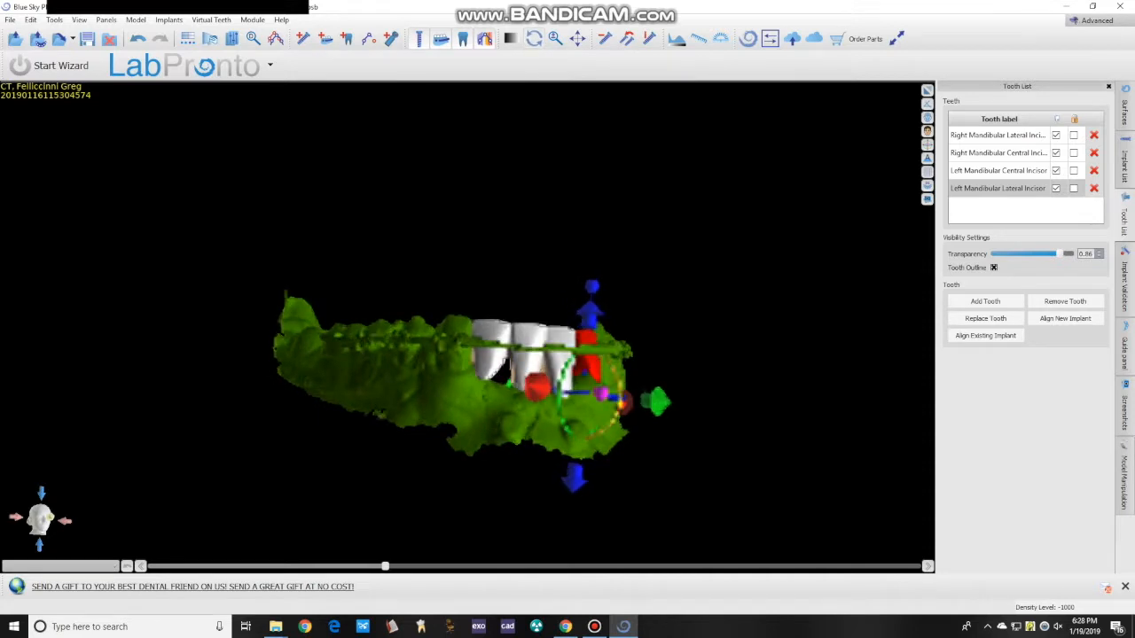
{"action": "left_click_drag", "start_coordinate": [656, 409], "coordinate": [652, 408]}
{"action": "left_click_drag", "start_coordinate": [594, 287], "coordinate": [596, 273]}
{"action": "left_click_drag", "start_coordinate": [560, 487], "coordinate": [562, 497]}
- Refine the right central incisor's placement and shift it back towards the tongue side of the arch
{"action": "right_click_drag", "start_coordinate": [562, 508], "coordinate": [496, 555]}
{"action": "left_click", "coordinate": [464, 486]}
{"action": "left_click_drag", "start_coordinate": [472, 467], "coordinate": [474, 470]}
{"action": "right_click_drag", "start_coordinate": [475, 496], "coordinate": [475, 408]}
{"action": "left_click_drag", "start_coordinate": [469, 469], "coordinate": [470, 460]}
{"action": "right_click_drag", "start_coordinate": [472, 462], "coordinate": [468, 506]}
{"action": "left_click_drag", "start_coordinate": [468, 505], "coordinate": [593, 517]}
{"action": "left_click", "coordinate": [631, 382]}
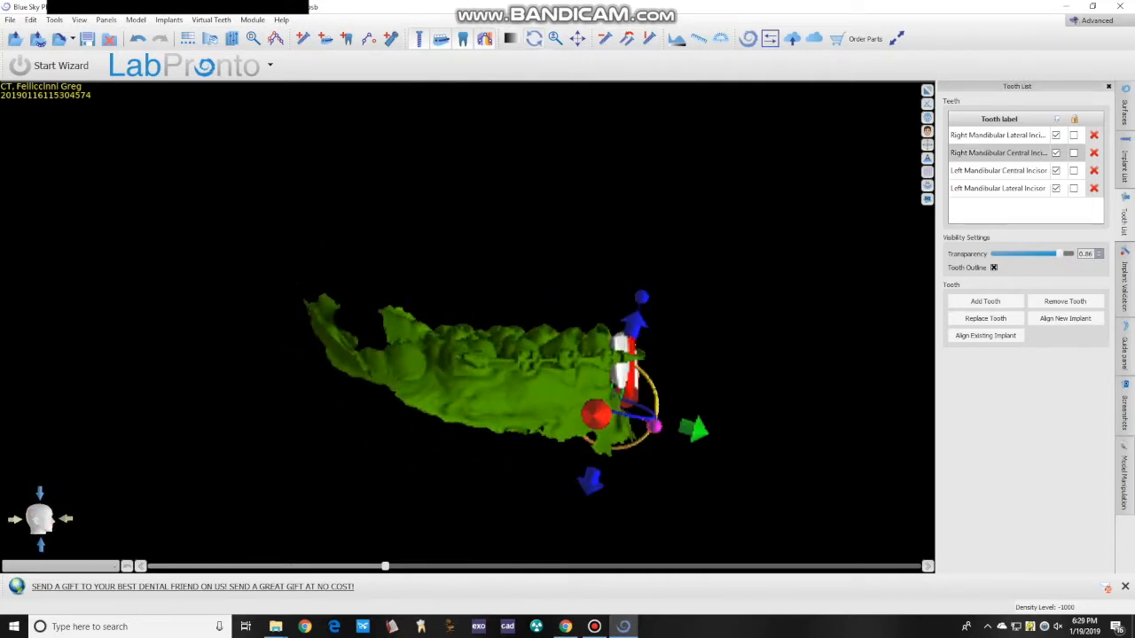
{"action": "left_click_drag", "start_coordinate": [694, 433], "coordinate": [675, 429]}
- Adjust the left central incisor's inclination as seen from the side of the jaw
{"action": "left_click", "coordinate": [622, 373]}
{"action": "left_click_drag", "start_coordinate": [683, 479], "coordinate": [306, 466]}
{"action": "left_click", "coordinate": [324, 341]}
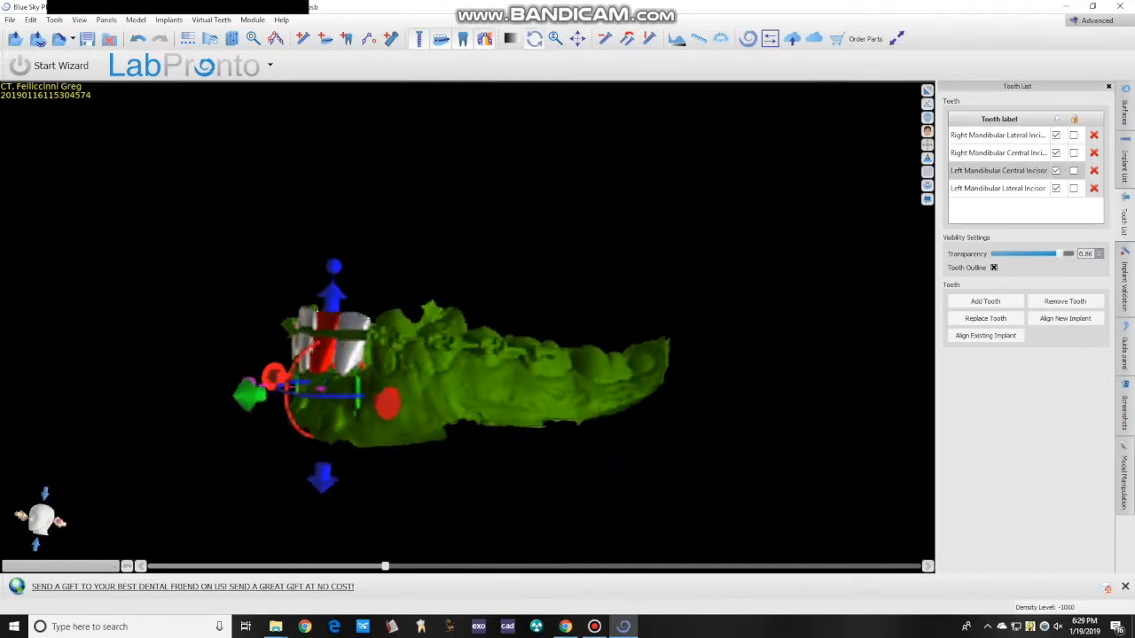
{"action": "mouse_move", "coordinate": [292, 388]}
{"action": "left_mouse_down"}
{"action": "mouse_move", "coordinate": [264, 394]}
{"action": "mouse_move", "coordinate": [291, 389]}
{"action": "mouse_move", "coordinate": [320, 404]}
{"action": "mouse_move", "coordinate": [300, 404]}
{"action": "left_mouse_up"}
- Refine the left lateral incisor's position and rotation to follow the arch curve from above
{"action": "left_click", "coordinate": [353, 342]}
{"action": "right_click_drag", "start_coordinate": [300, 405], "coordinate": [541, 537]}
{"action": "left_click", "coordinate": [534, 477]}
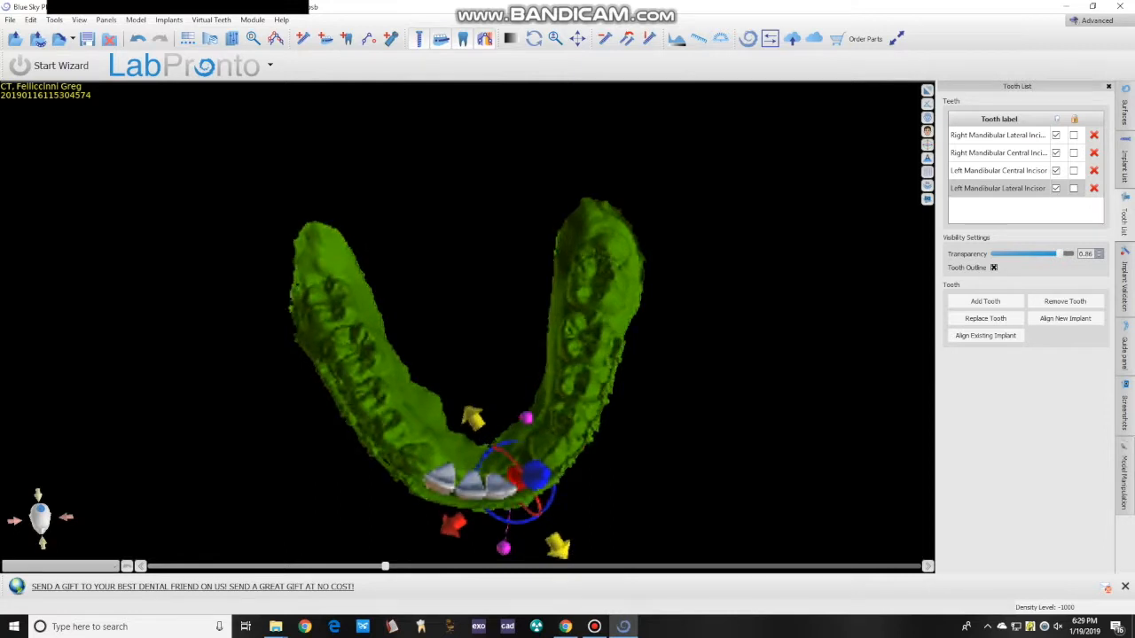
{"action": "left_click_drag", "start_coordinate": [540, 514], "coordinate": [544, 511]}
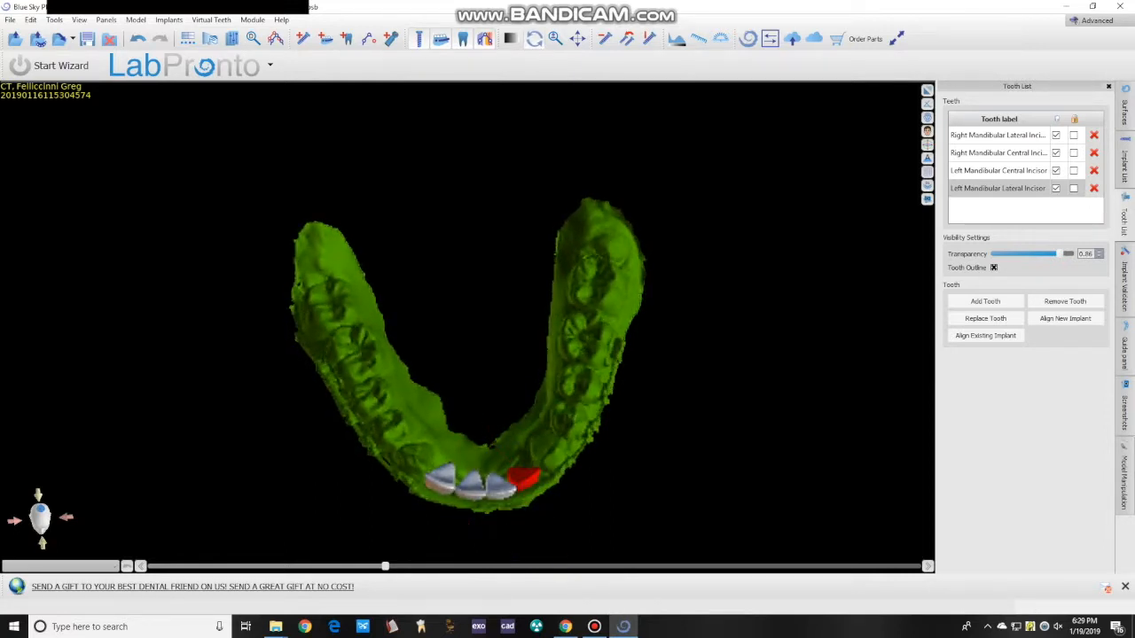
- Lock all four virtual incisors in place and restore the multi-view layout with the CT slices
{"action": "left_click", "coordinate": [1074, 118]}
{"action": "left_click_drag", "start_coordinate": [710, 355], "coordinate": [690, 259]}
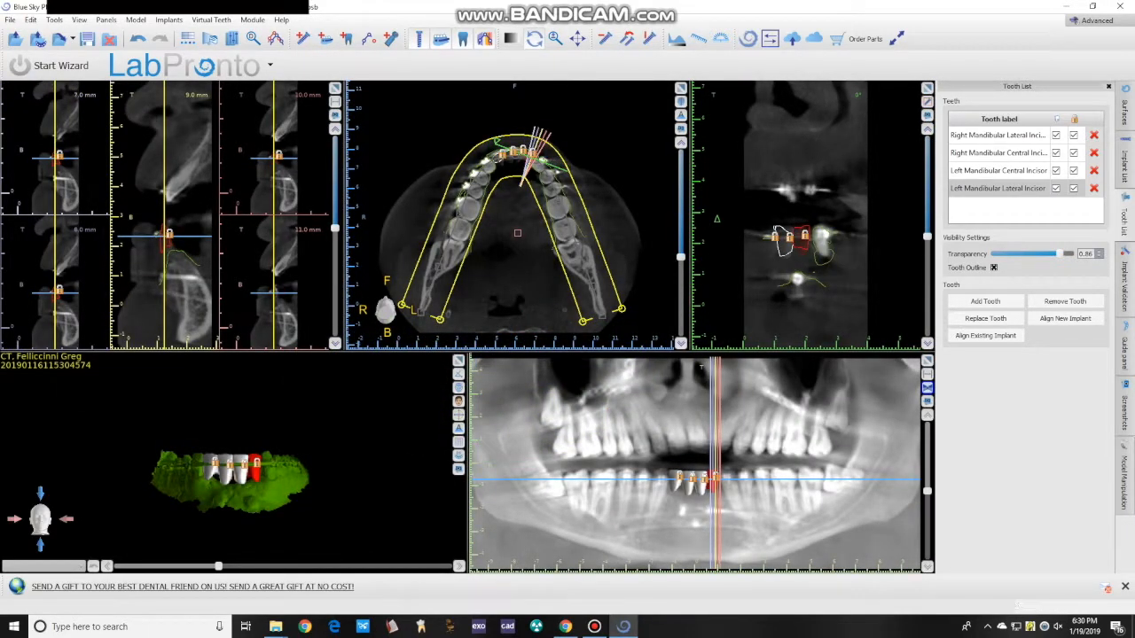
- Set up a new mandible implant: Straumann, Bone Level Roxolid SLA, platform 3.30, label 021-2510 with 10.00 mm length
{"action": "left_click", "coordinate": [303, 39]}
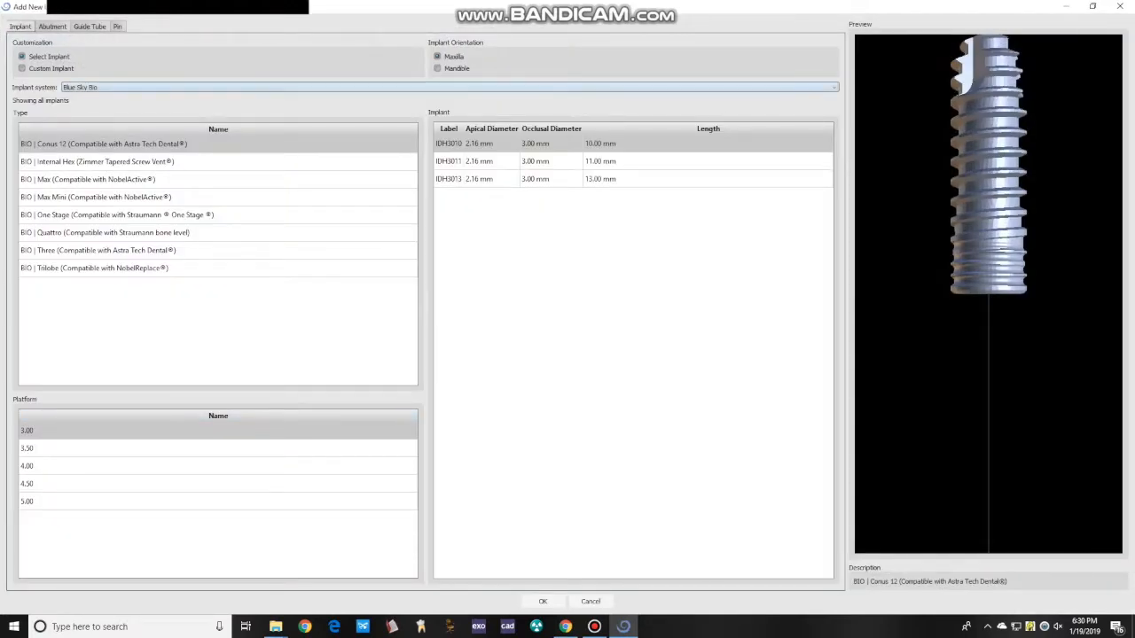
{"action": "left_click", "coordinate": [266, 87]}
{"action": "scroll", "coordinate": [267, 211], "scroll_direction": "down", "scroll_amount": 3}
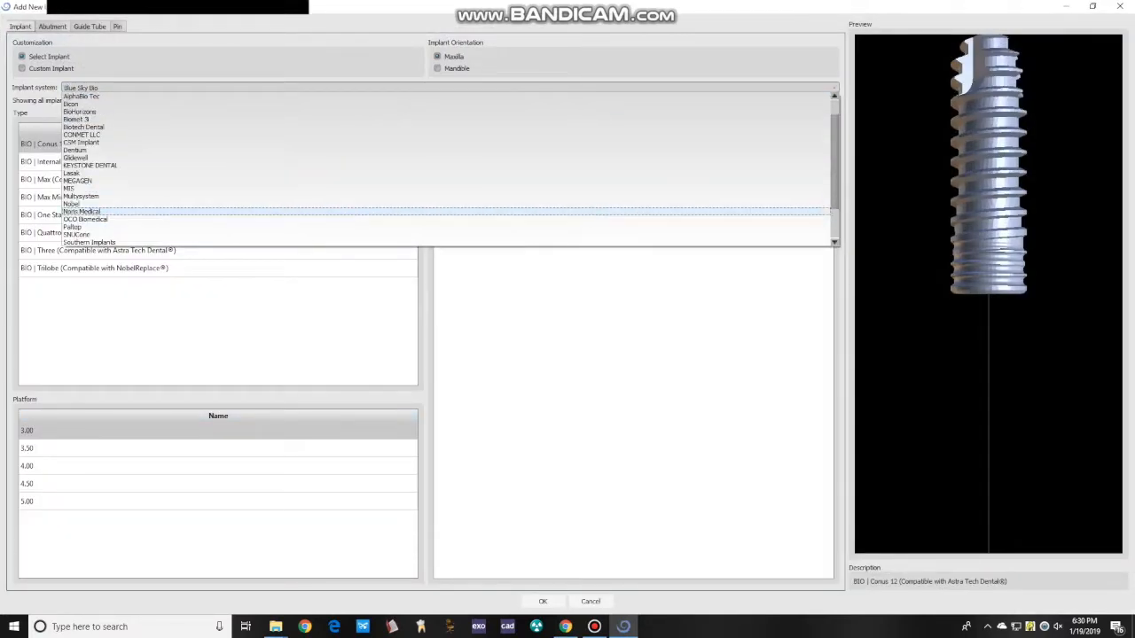
{"action": "left_click", "coordinate": [266, 211]}
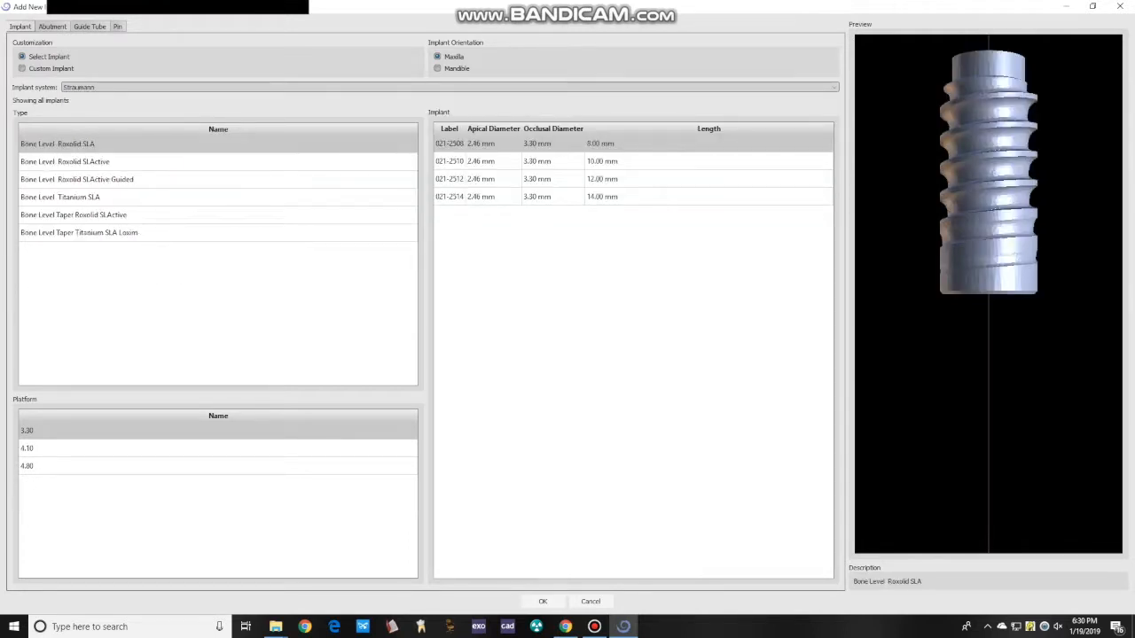
{"action": "left_click", "coordinate": [601, 161]}
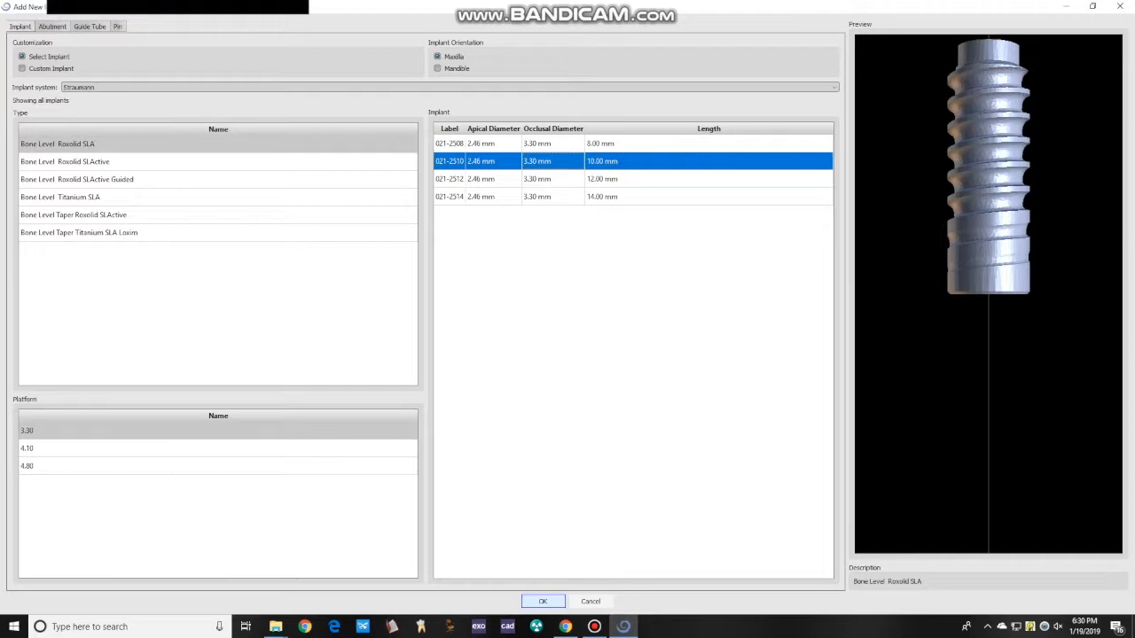
{"action": "left_click", "coordinate": [543, 602]}
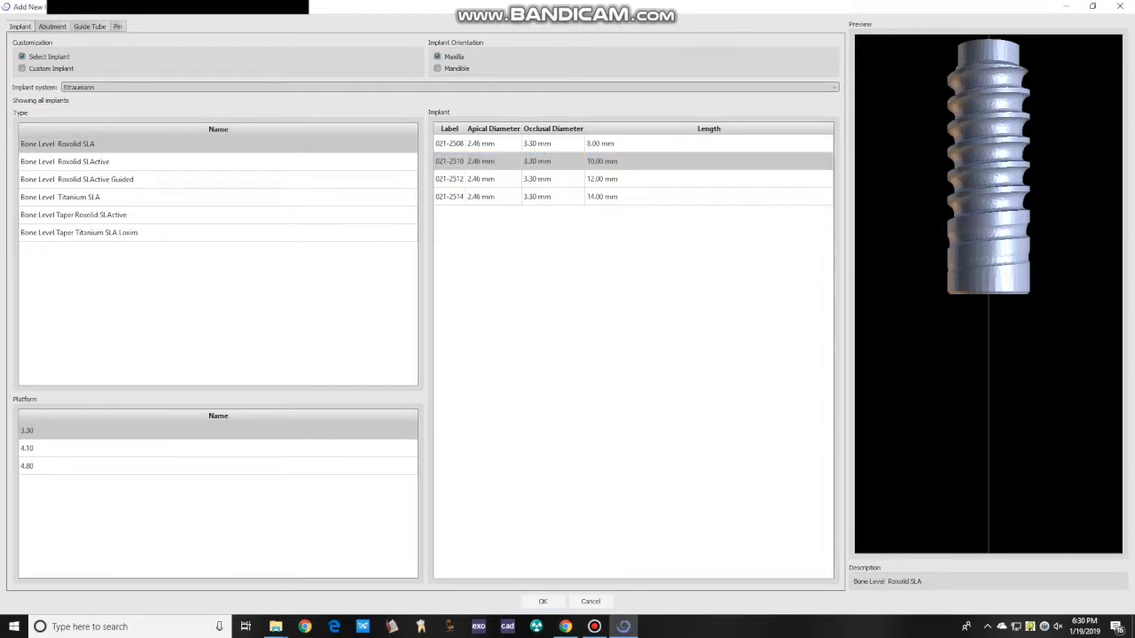
{"action": "left_click", "coordinate": [438, 68]}
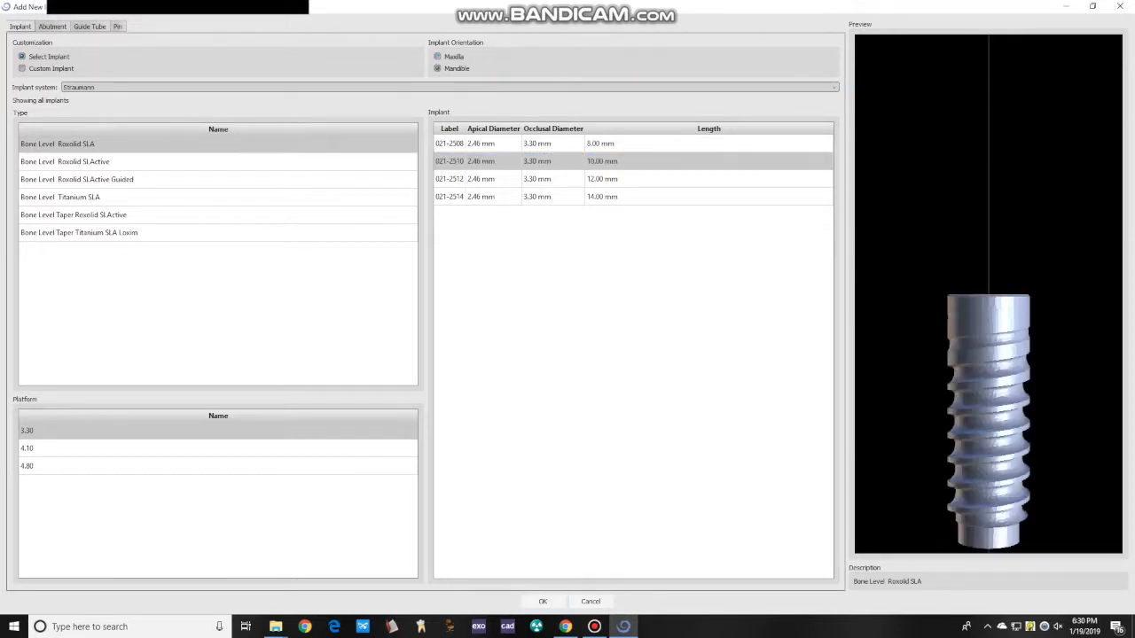
{"action": "left_click", "coordinate": [543, 601]}
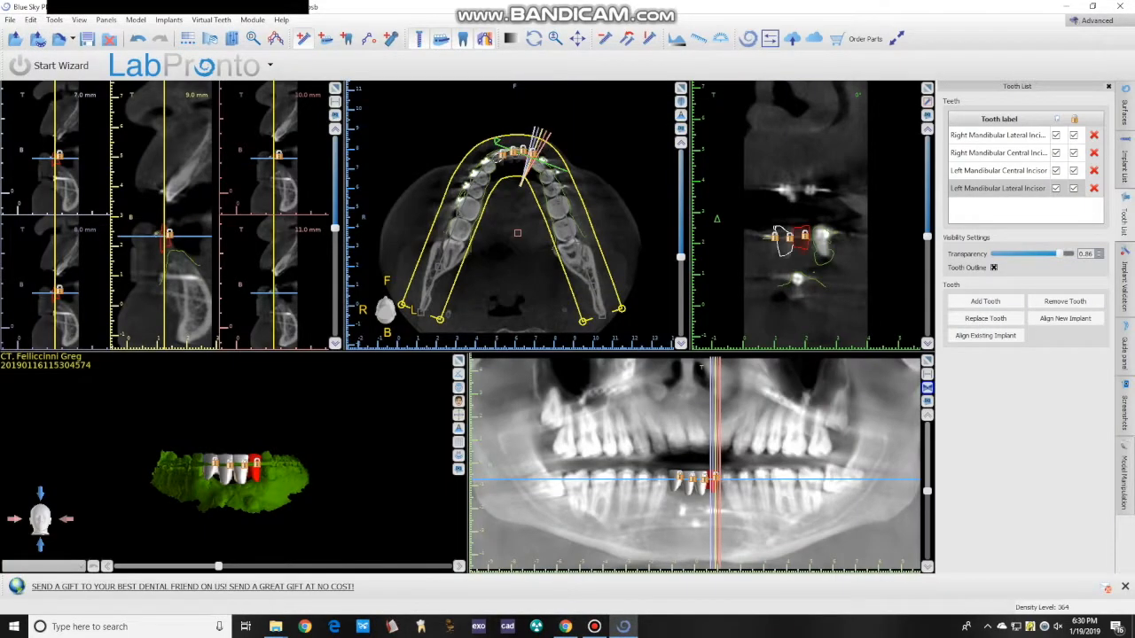
- Place the implant in the bone below the left lateral incisor and tilt it to follow the ridge in the cross-section
{"action": "left_click", "coordinate": [177, 262]}
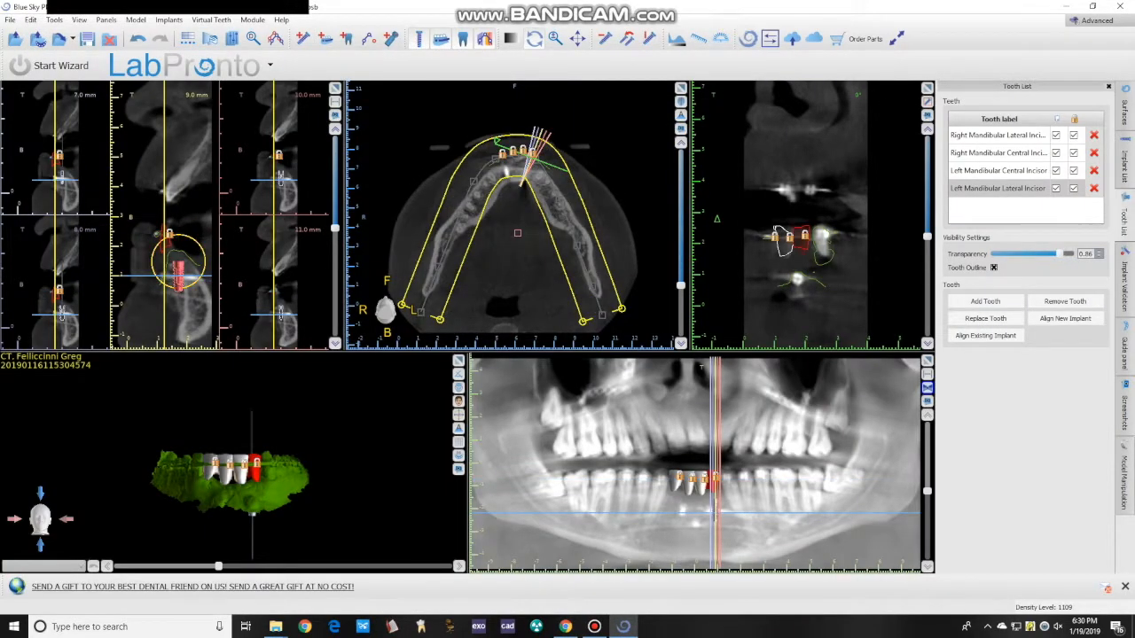
{"action": "left_click_drag", "start_coordinate": [179, 263], "coordinate": [182, 264]}
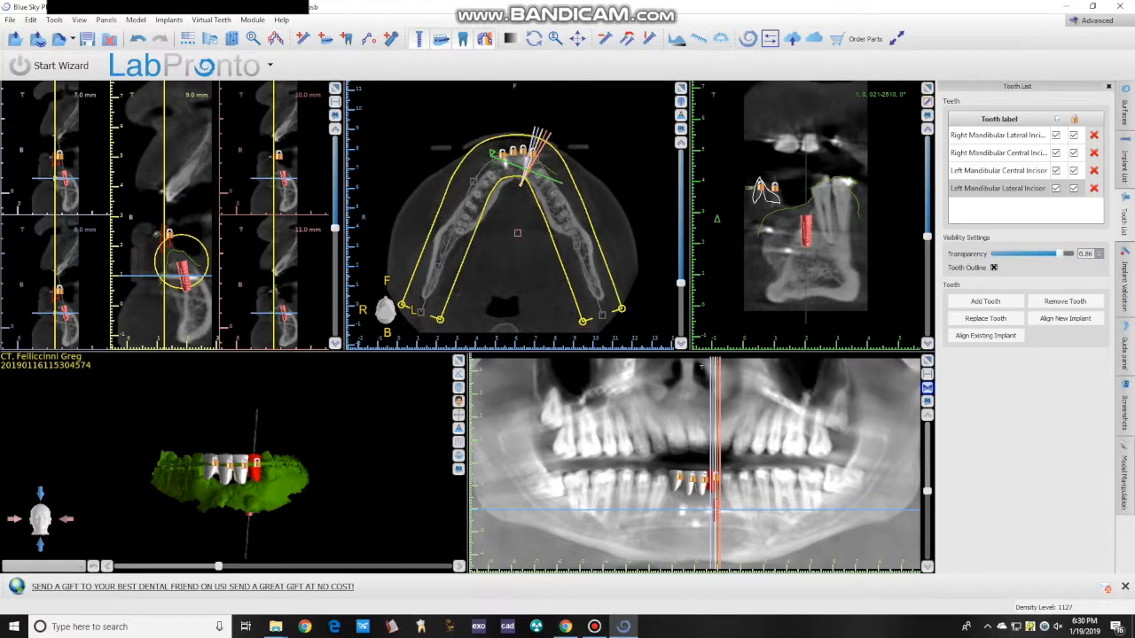
- Replace the placed implant with label 021-2512 at 12.00 mm length, then with 021-2514 at 14.00 mm length
{"action": "left_click", "coordinate": [1125, 159]}
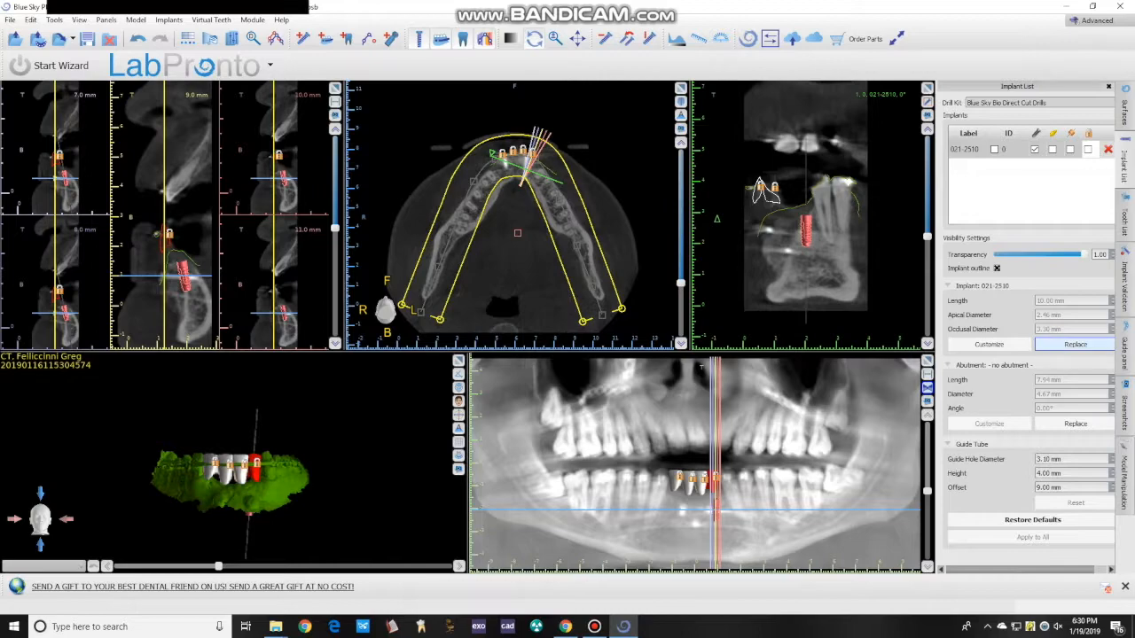
{"action": "left_click", "coordinate": [1075, 344]}
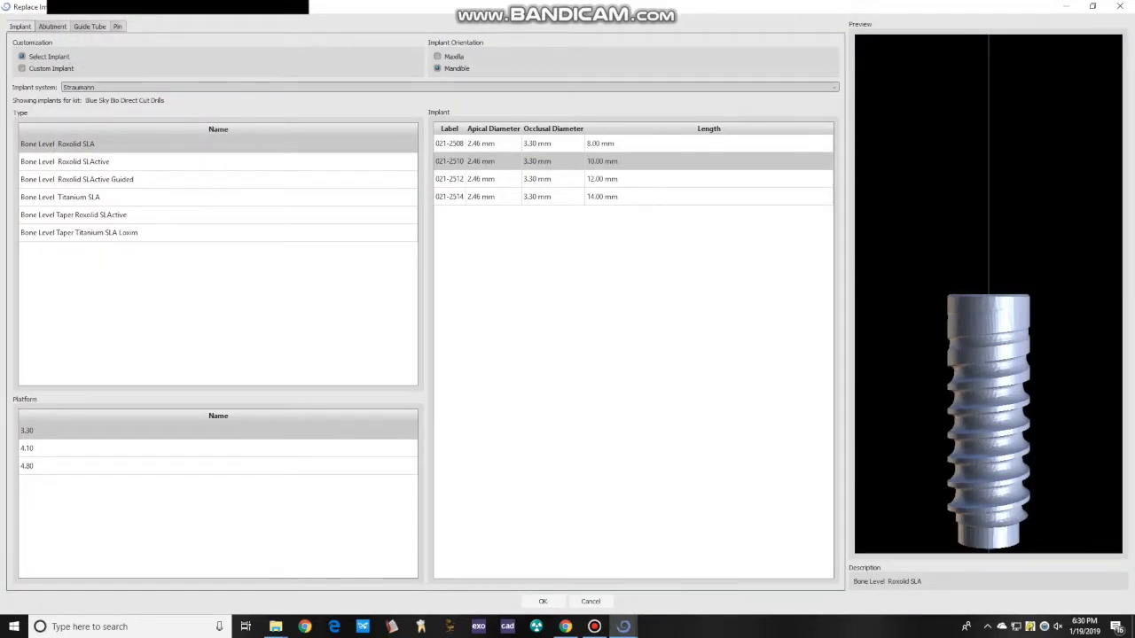
{"action": "left_click", "coordinate": [479, 178]}
{"action": "left_click", "coordinate": [543, 601]}
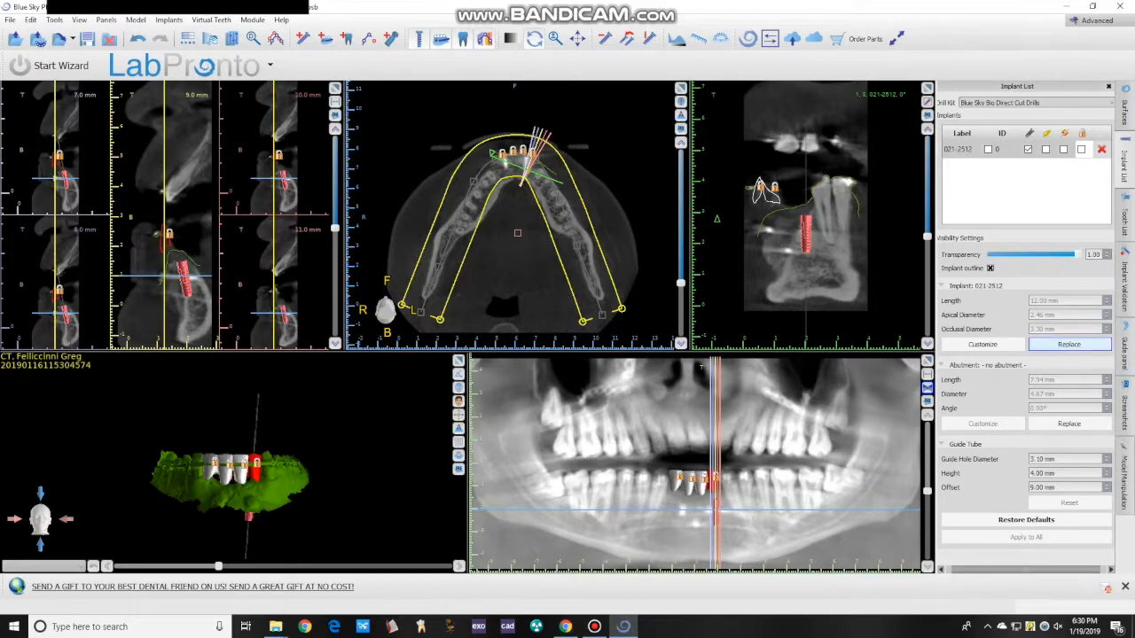
{"action": "left_click", "coordinate": [1070, 344]}
{"action": "left_click", "coordinate": [496, 197]}
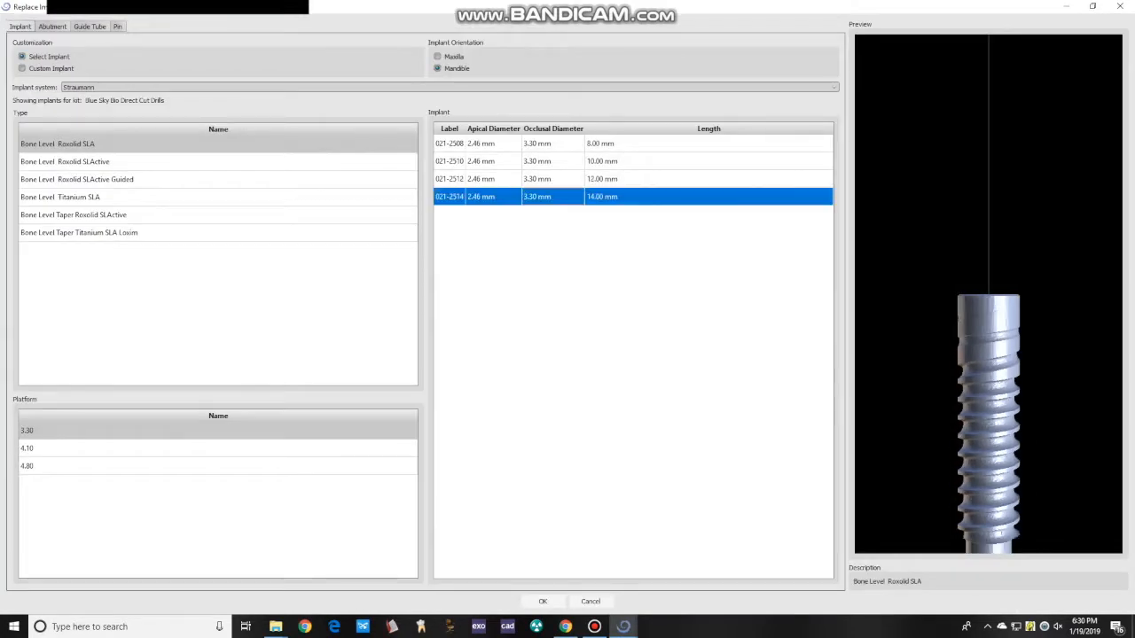
{"action": "left_click", "coordinate": [543, 602]}
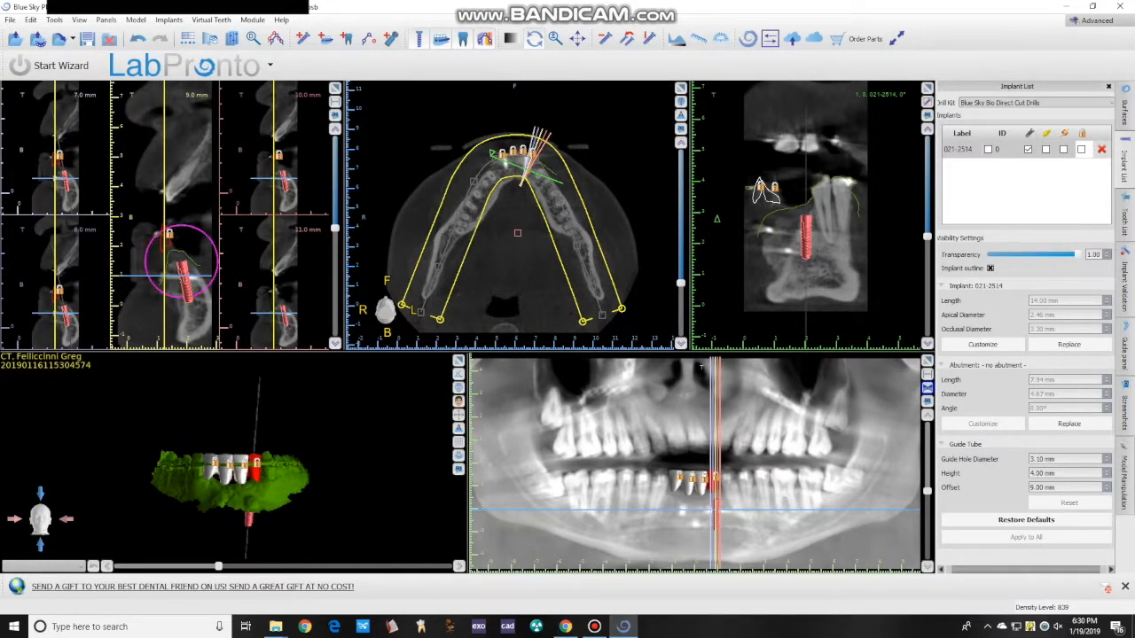
- Give implant 021-2514 a custom abutment with 3.00 mm diameter and 0.00° angle after viewing the jaw model from above
{"action": "left_click", "coordinate": [185, 282]}
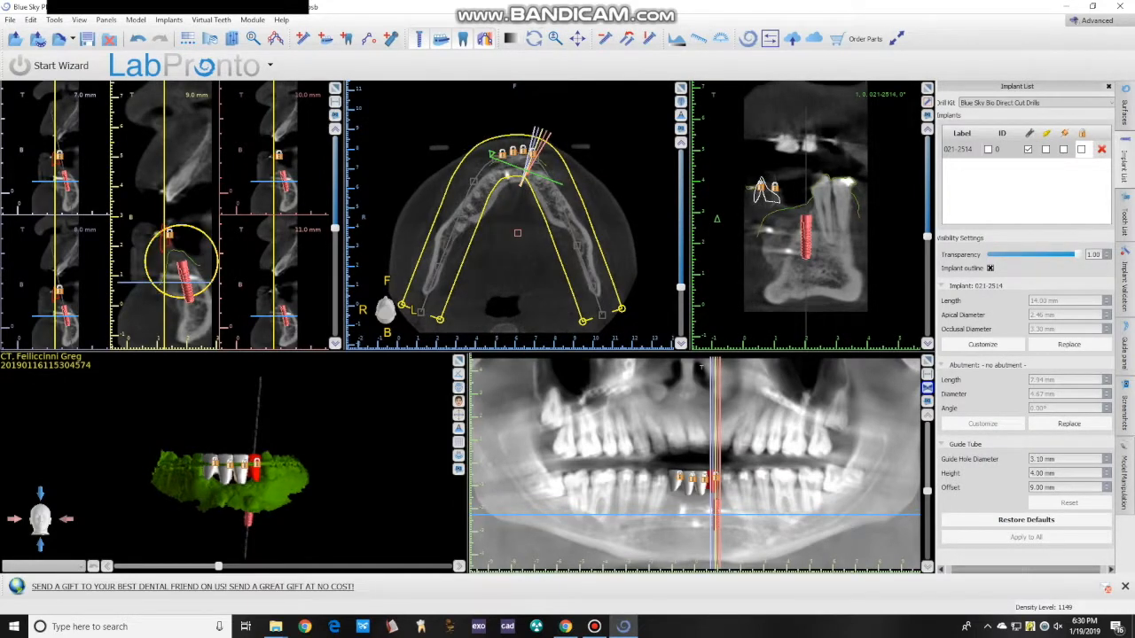
{"action": "left_click_drag", "start_coordinate": [238, 456], "coordinate": [237, 537]}
{"action": "left_click", "coordinate": [459, 361]}
{"action": "left_click_drag", "start_coordinate": [470, 381], "coordinate": [470, 463]}
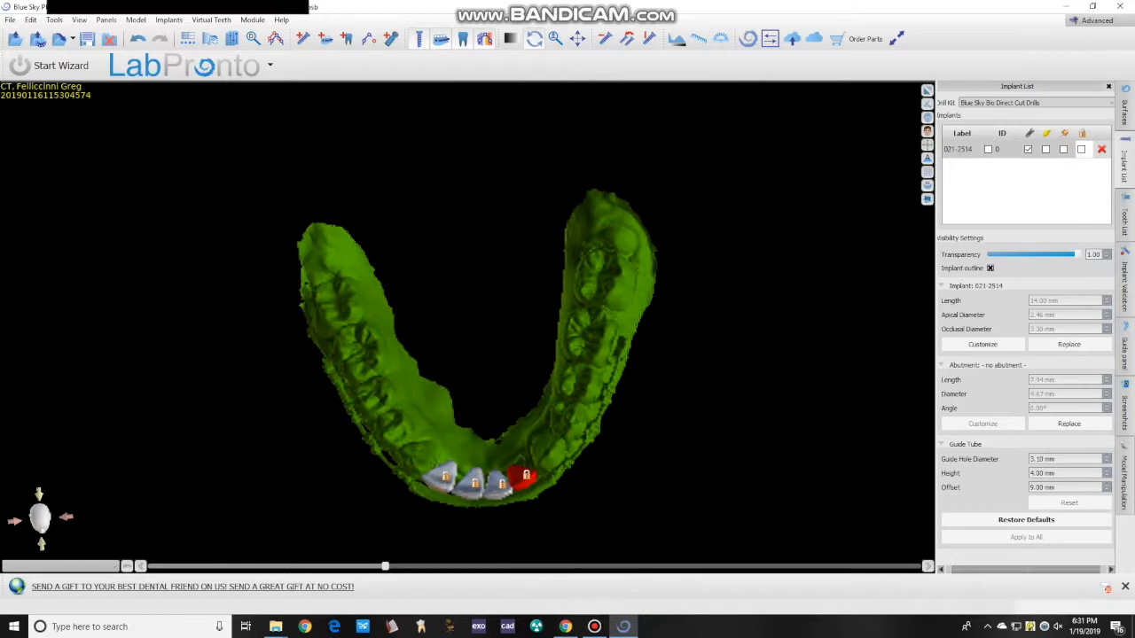
{"action": "left_click", "coordinate": [958, 149]}
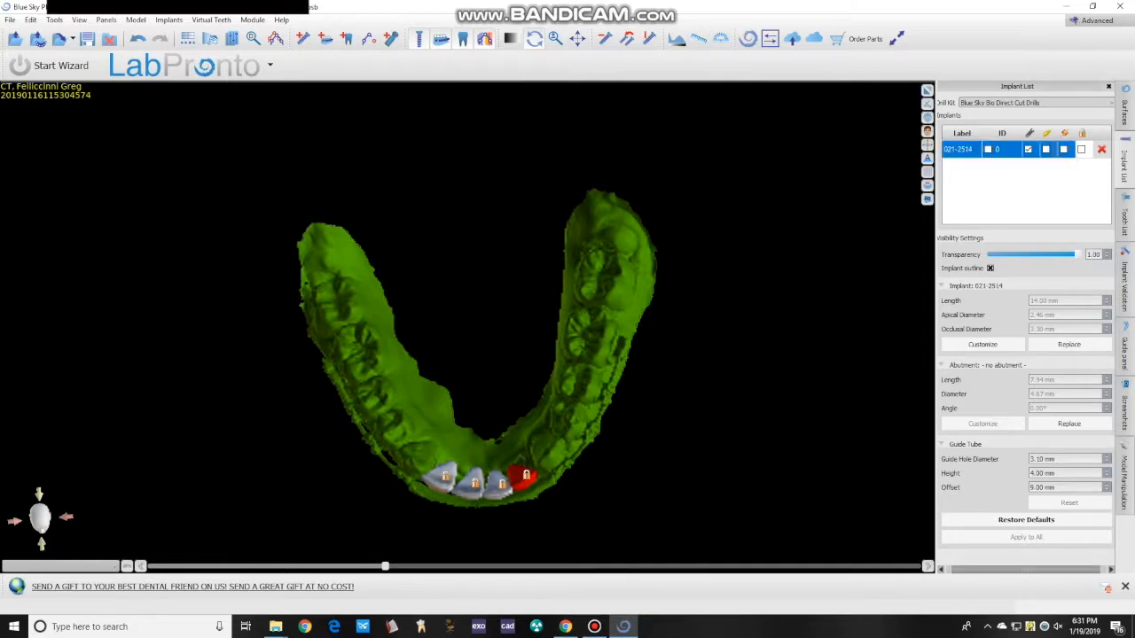
{"action": "left_click", "coordinate": [1069, 423]}
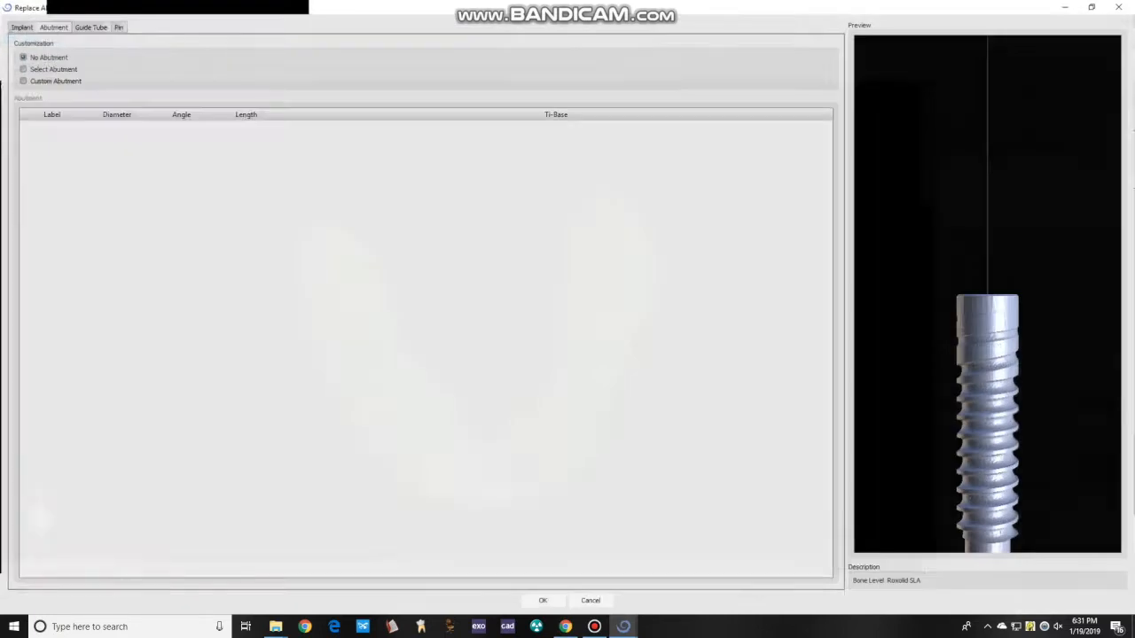
{"action": "left_click", "coordinate": [35, 80]}
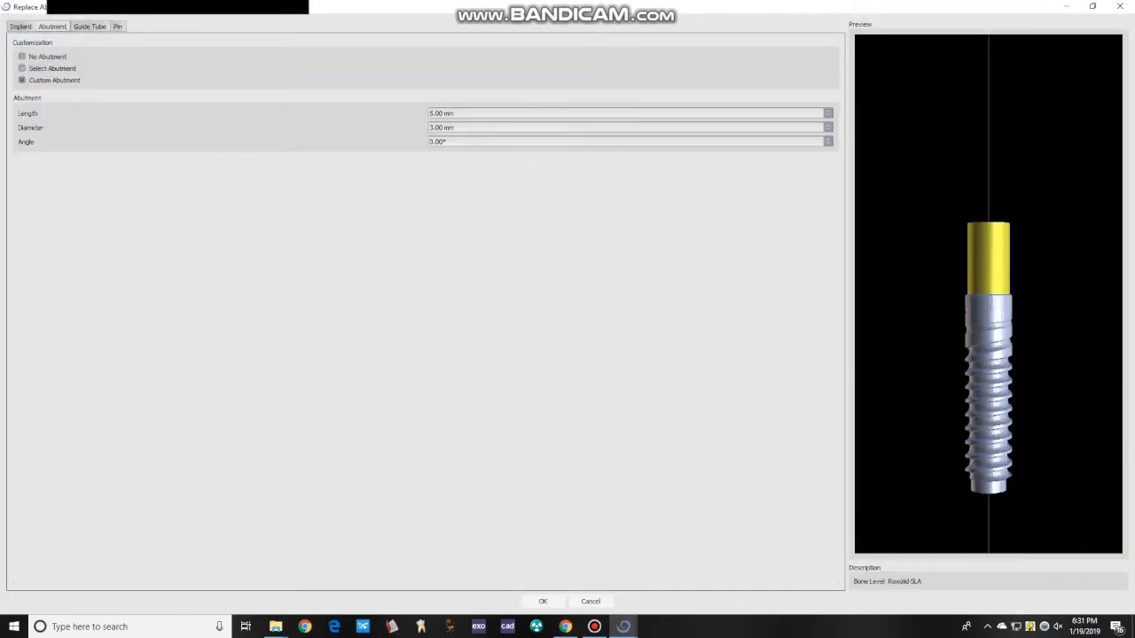
{"action": "left_click", "coordinate": [542, 602]}
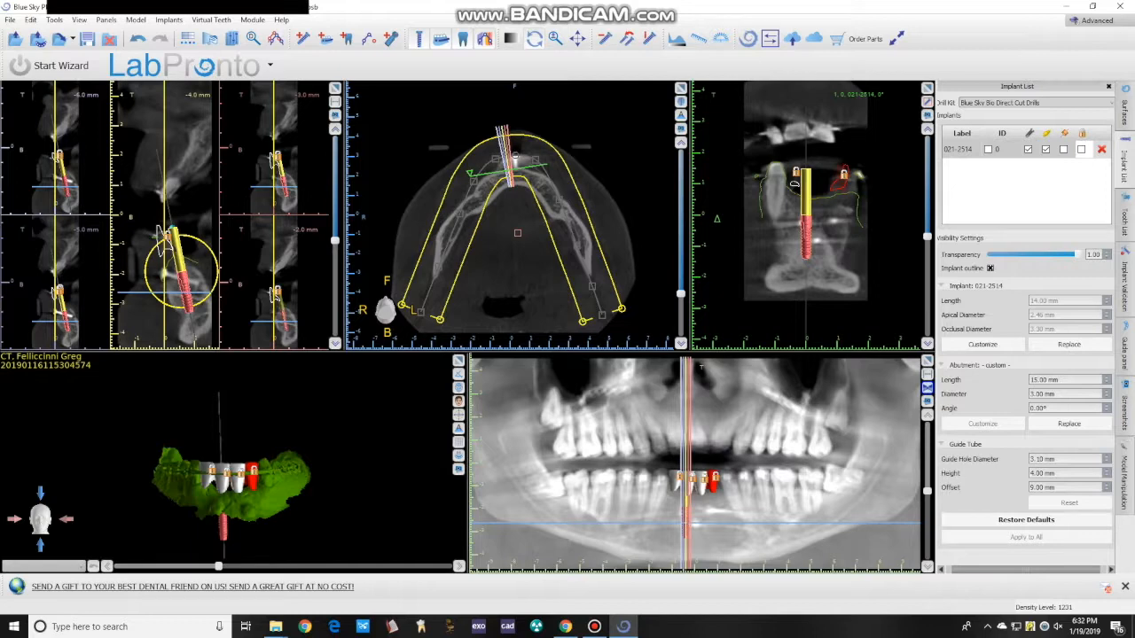
- Delete the placed implant and start adding a new one
{"action": "key", "text": "Delete"}
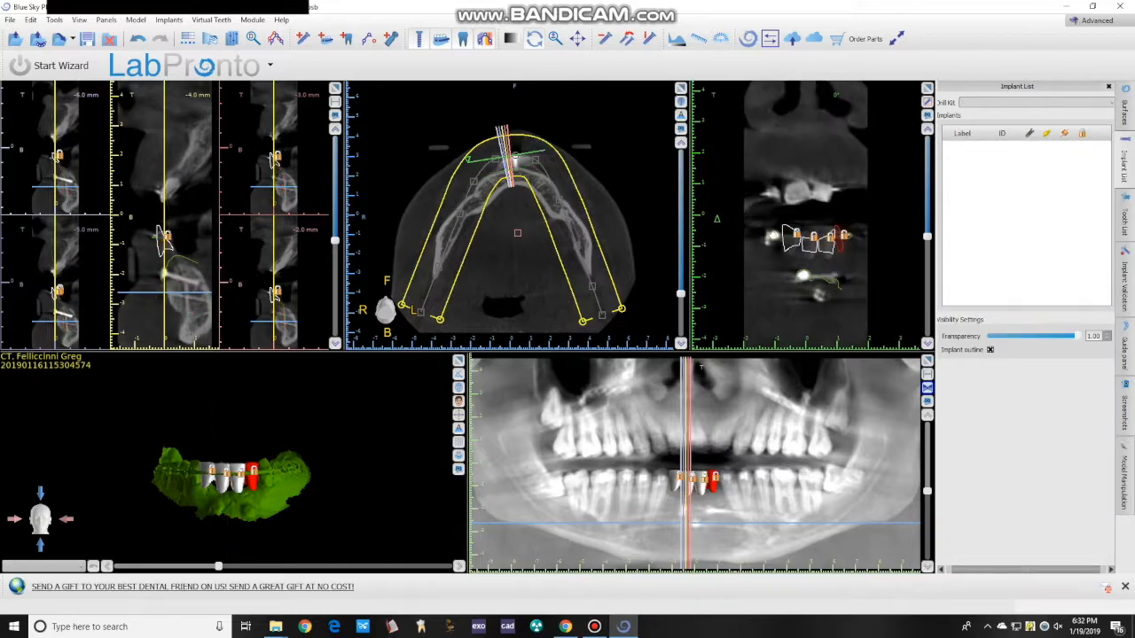
{"action": "left_click", "coordinate": [303, 39]}
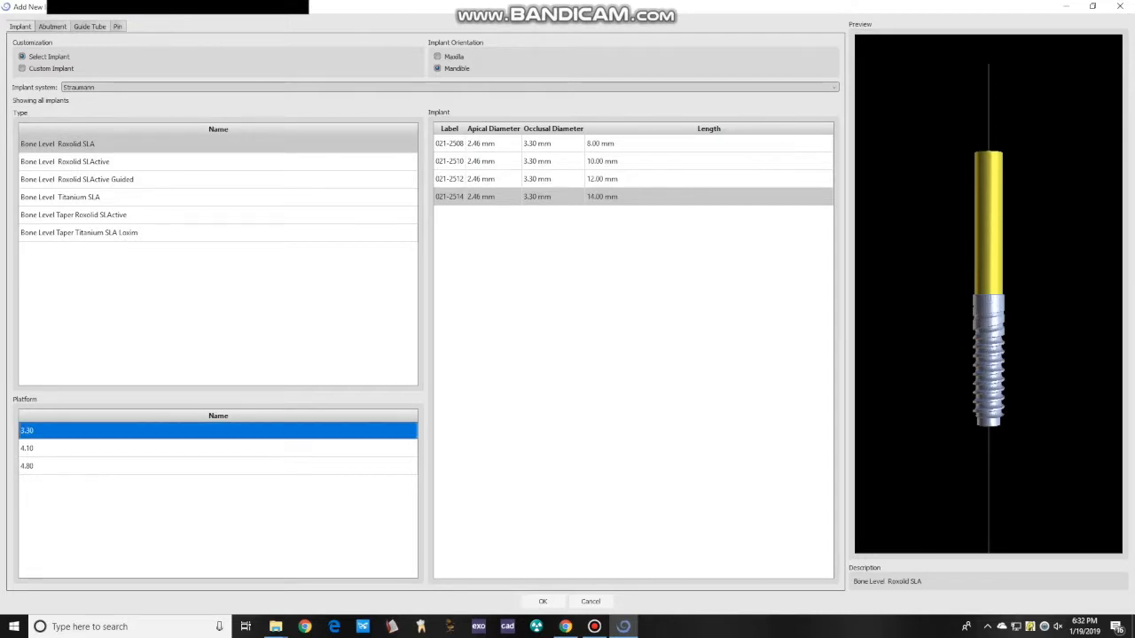
{"action": "left_click", "coordinate": [450, 87]}
{"action": "left_click", "coordinate": [95, 235]}
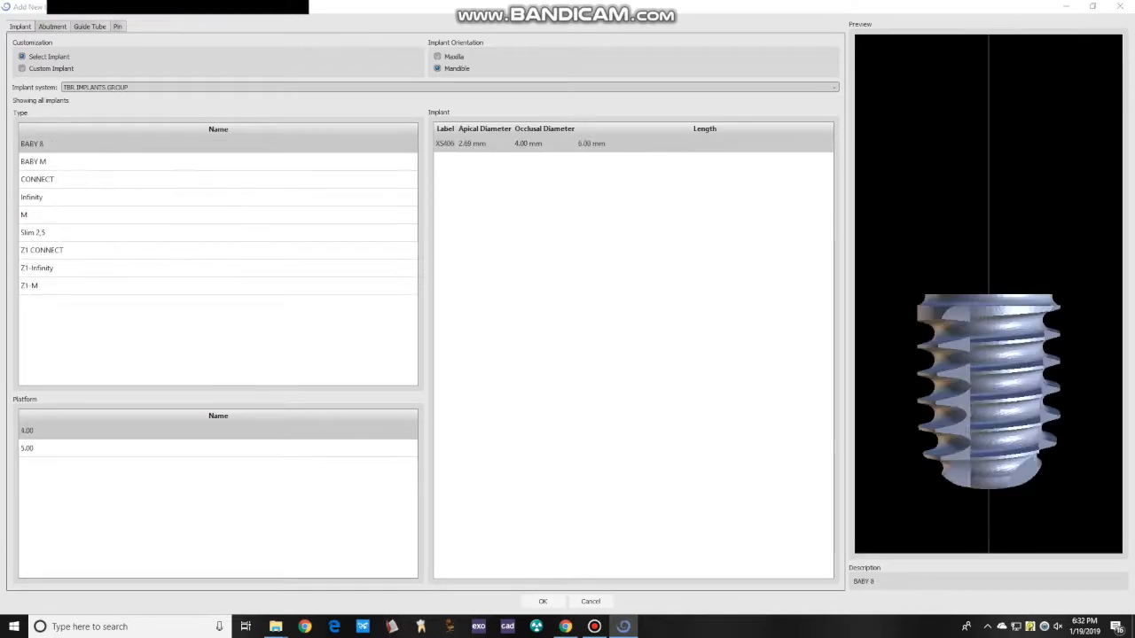
{"action": "left_click", "coordinate": [568, 349]}
{"action": "left_click", "coordinate": [451, 87]}
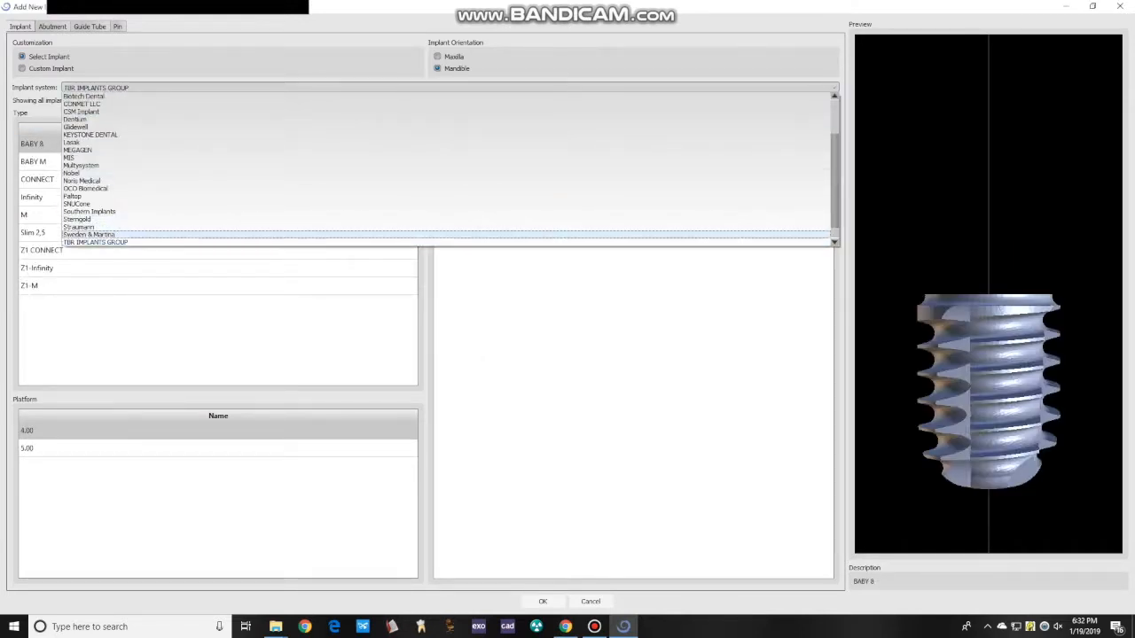
{"action": "left_click", "coordinate": [89, 234]}
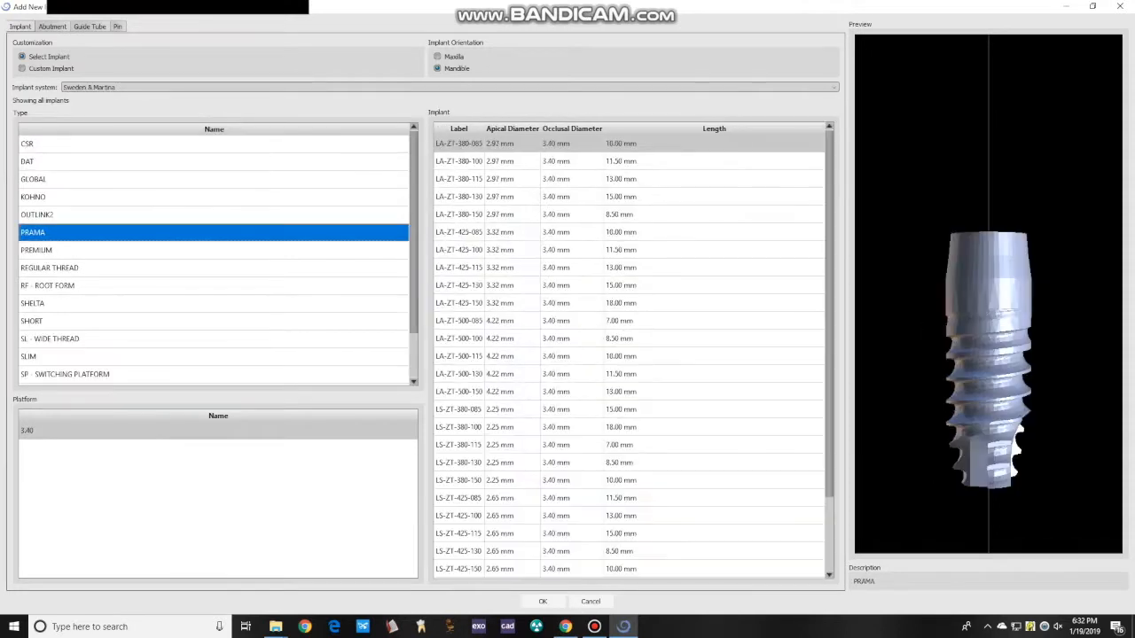
- Set up the new mandible implant: Straumann, Bone Level Roxolid SLA, platform 3.30, label 021-2514 with 14.00 mm length
{"action": "left_click", "coordinate": [450, 87]}
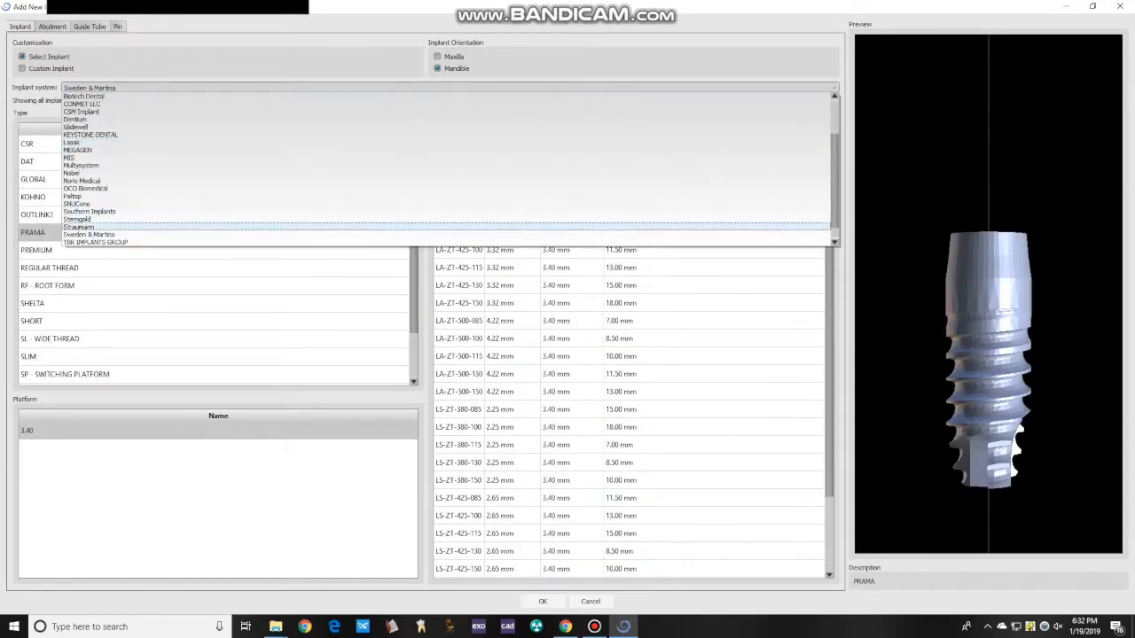
{"action": "left_click", "coordinate": [78, 227]}
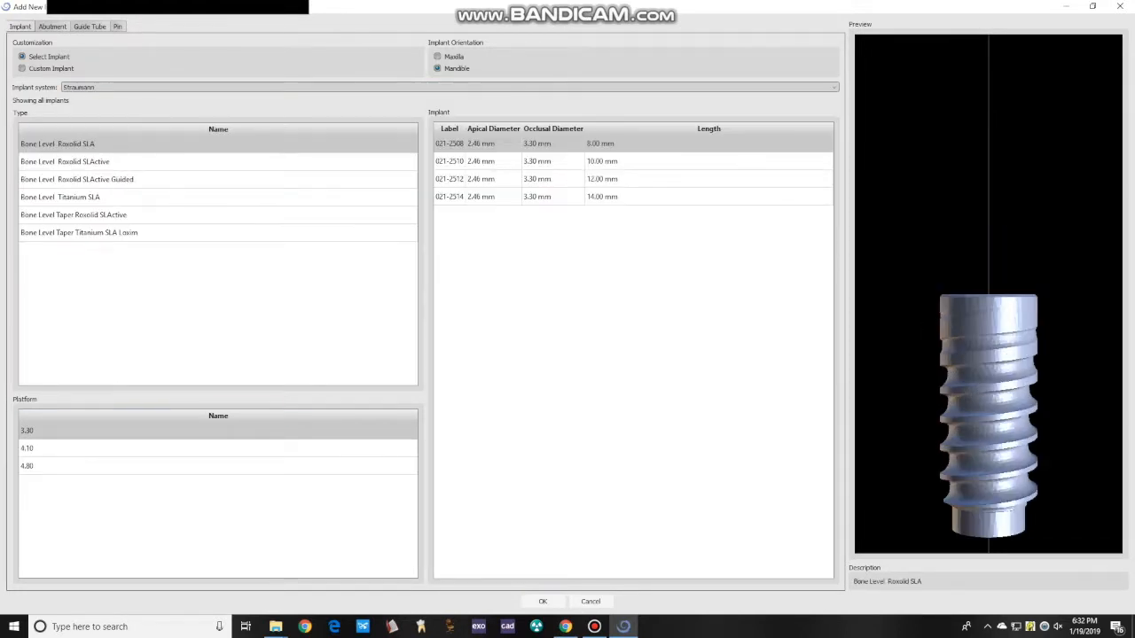
{"action": "left_click", "coordinate": [603, 197]}
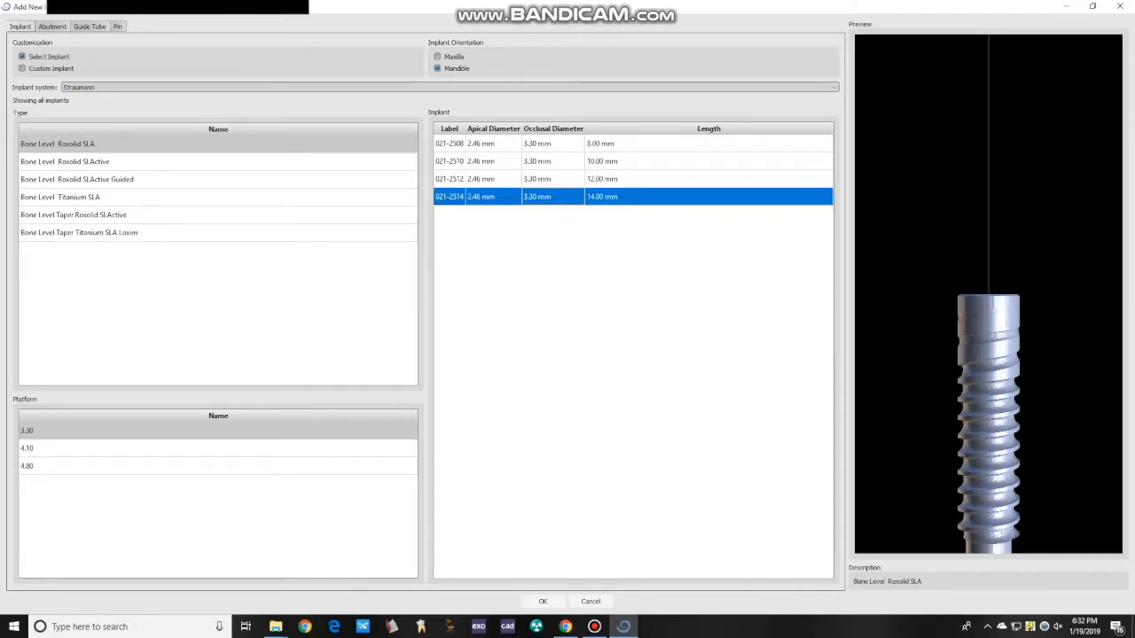
{"action": "left_click", "coordinate": [218, 431]}
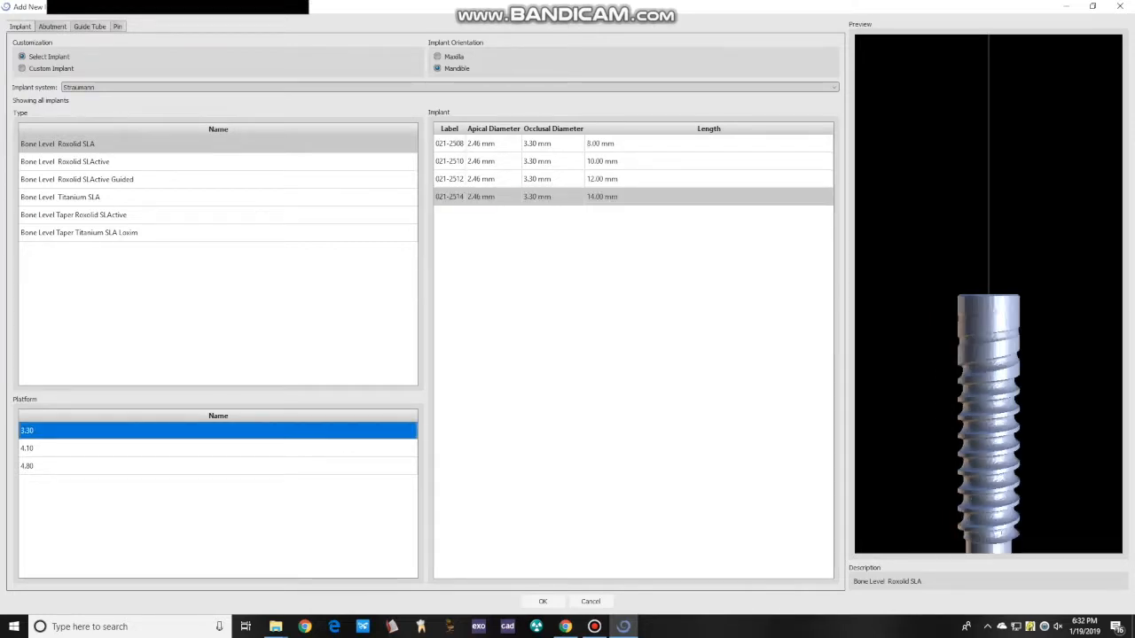
{"action": "left_click", "coordinate": [542, 601]}
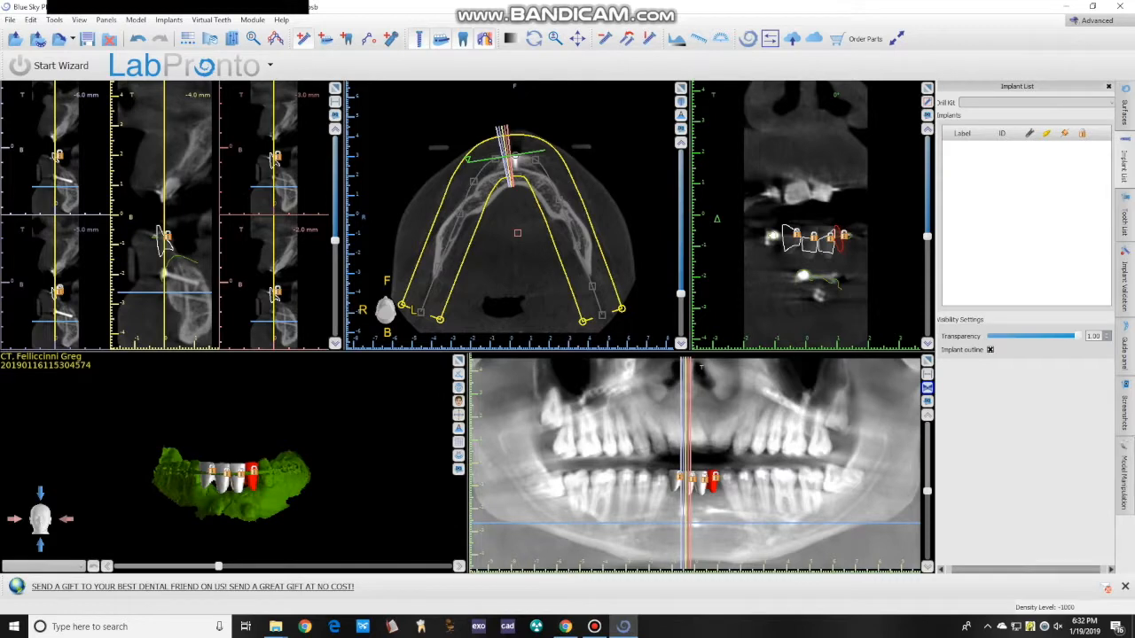
- Place the implant in the anterior bone near the right central incisor and adjust its sideways position and depth alignment across the slices
{"action": "left_click", "coordinate": [162, 240]}
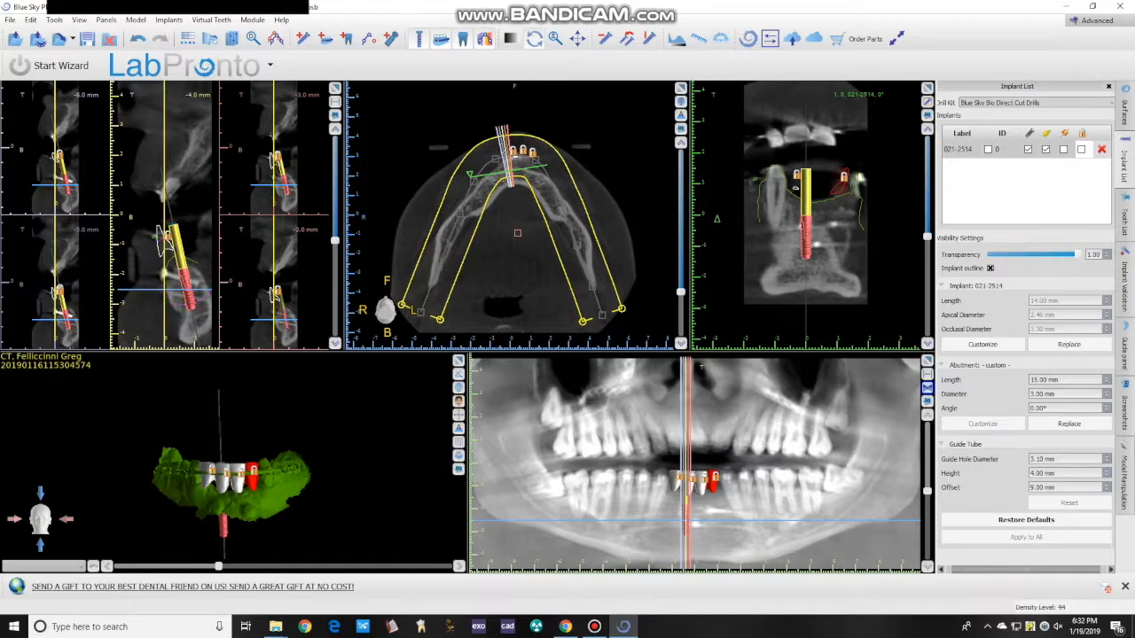
{"action": "left_click_drag", "start_coordinate": [806, 216], "coordinate": [799, 215]}
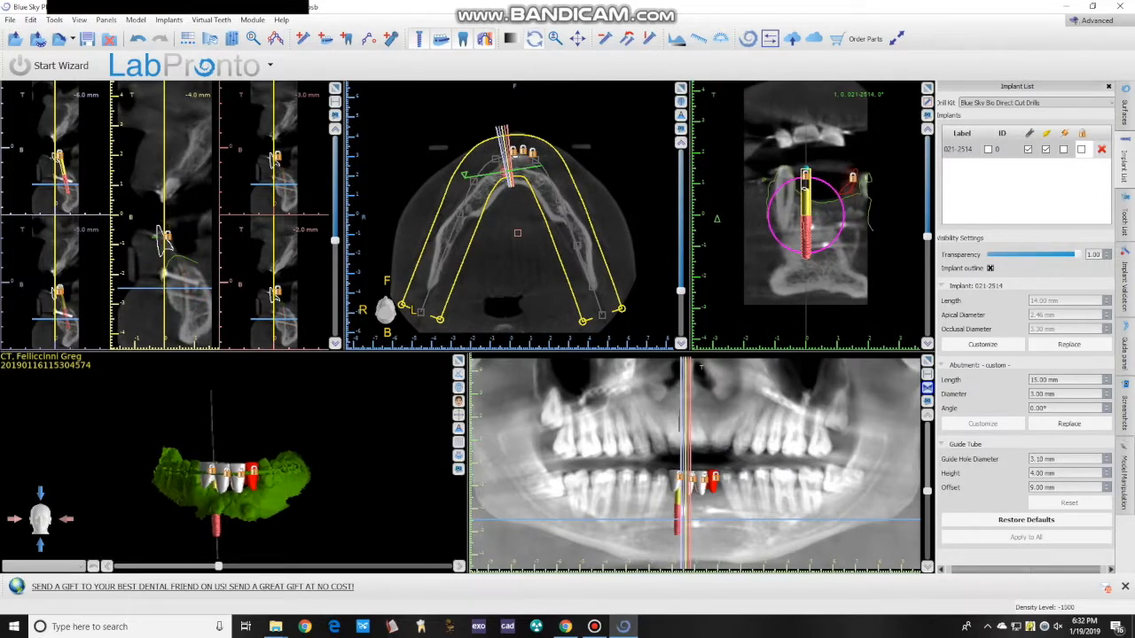
{"action": "left_click_drag", "start_coordinate": [182, 266], "coordinate": [186, 265]}
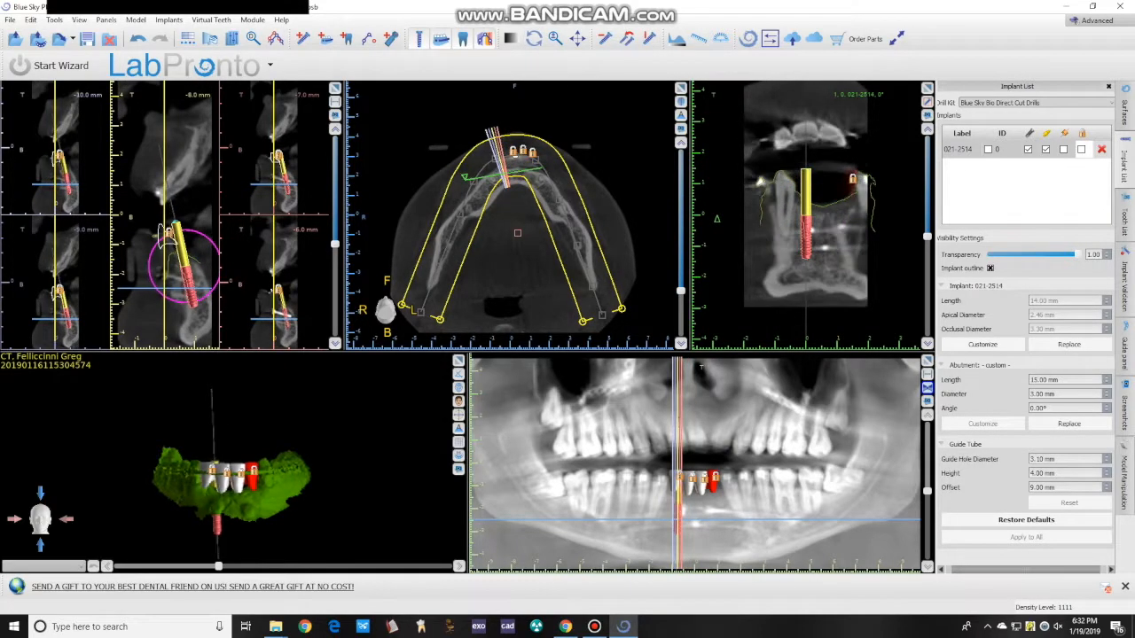
{"action": "scroll", "coordinate": [184, 266], "scroll_direction": "up", "scroll_amount": 8}
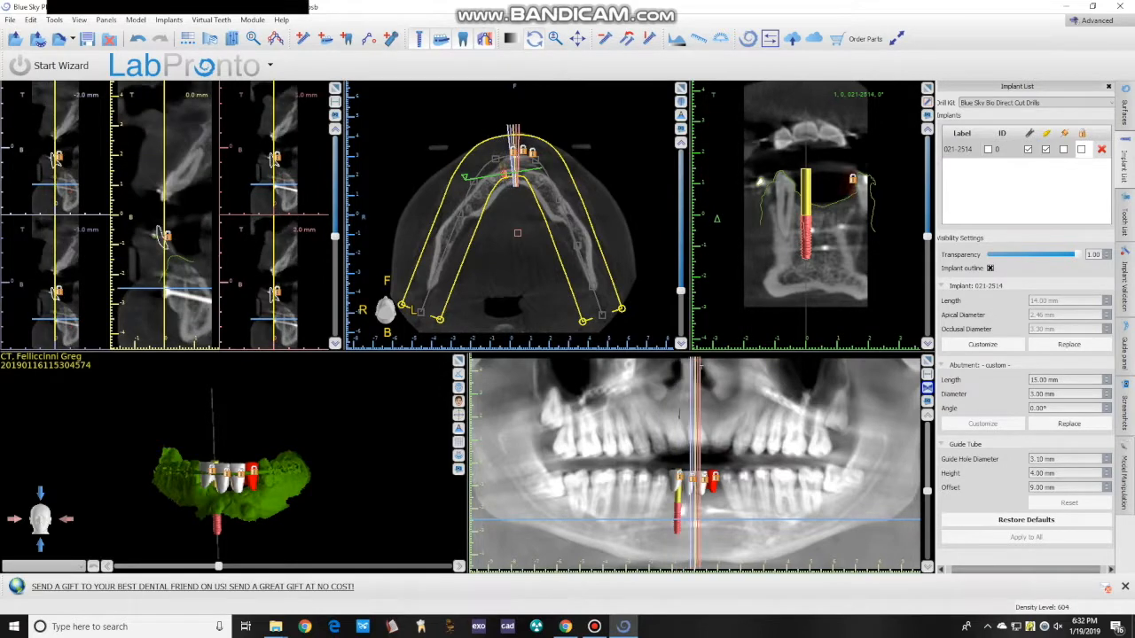
{"action": "scroll", "coordinate": [184, 266], "scroll_direction": "down", "scroll_amount": 4}
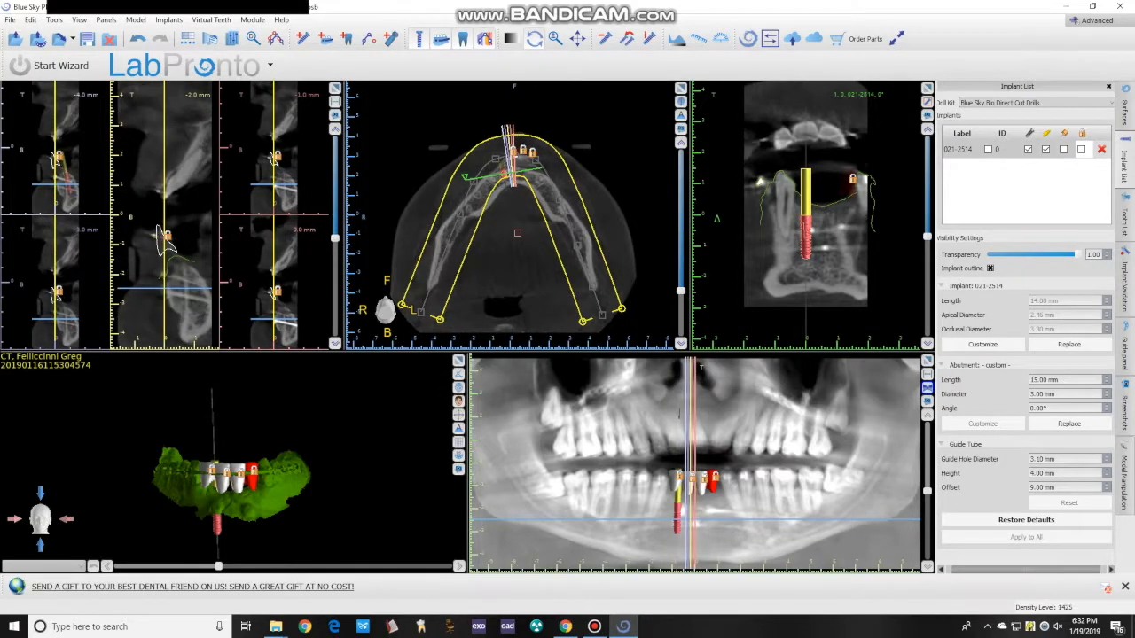
{"action": "scroll", "coordinate": [164, 238], "scroll_direction": "down", "scroll_amount": 4}
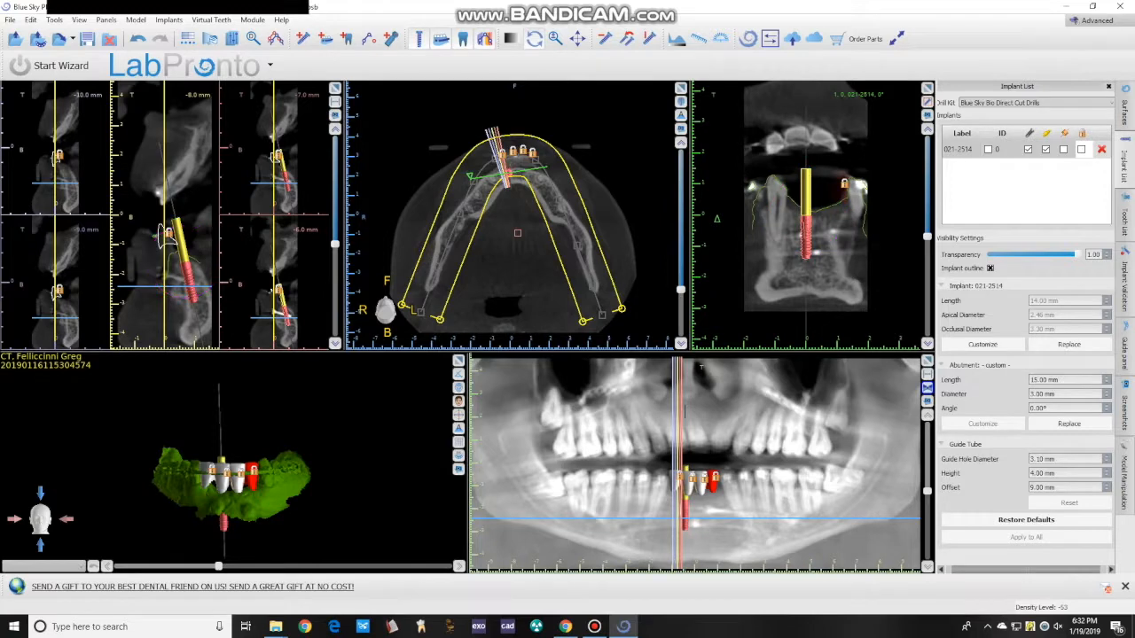
- Refine the implant's tilt and sideways position so its abutment lines up with the right central incisor
{"action": "left_click_drag", "start_coordinate": [233, 444], "coordinate": [227, 474]}
{"action": "scroll", "coordinate": [232, 479], "scroll_direction": "up", "scroll_amount": 3}
{"action": "left_click_drag", "start_coordinate": [181, 227], "coordinate": [183, 264]}
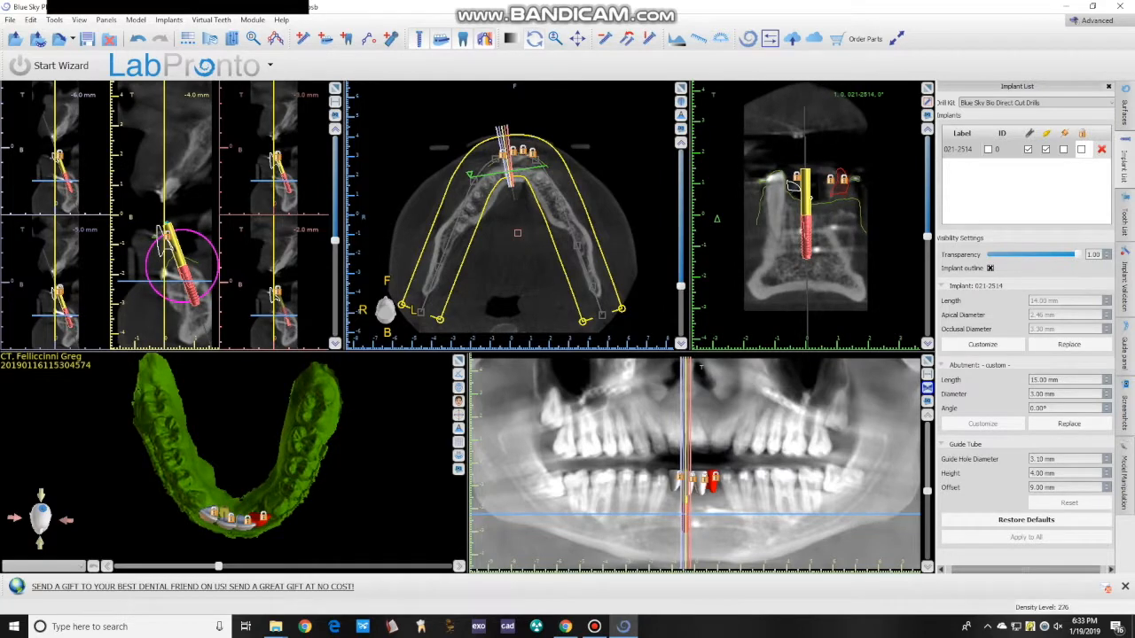
{"action": "left_click_drag", "start_coordinate": [792, 185], "coordinate": [789, 187]}
{"action": "left_click_drag", "start_coordinate": [167, 232], "coordinate": [165, 237]}
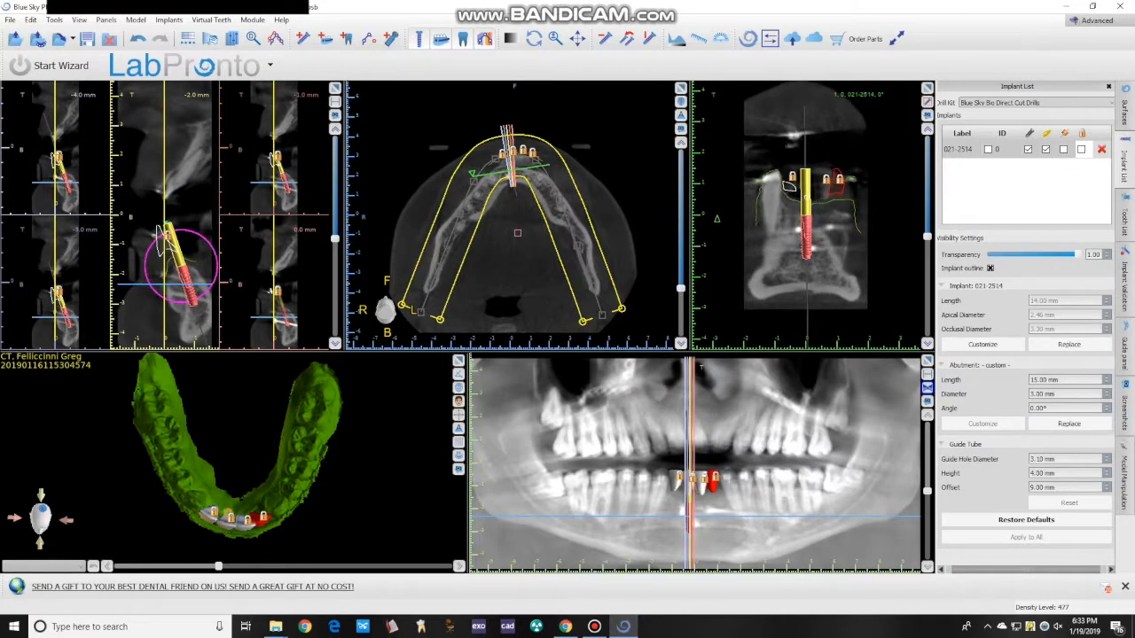
- Check the implant against bone and neighbouring teeth in slices rotated around its axis, and select it in the implant list
{"action": "scroll", "coordinate": [807, 215], "scroll_direction": "down", "scroll_amount": 20}
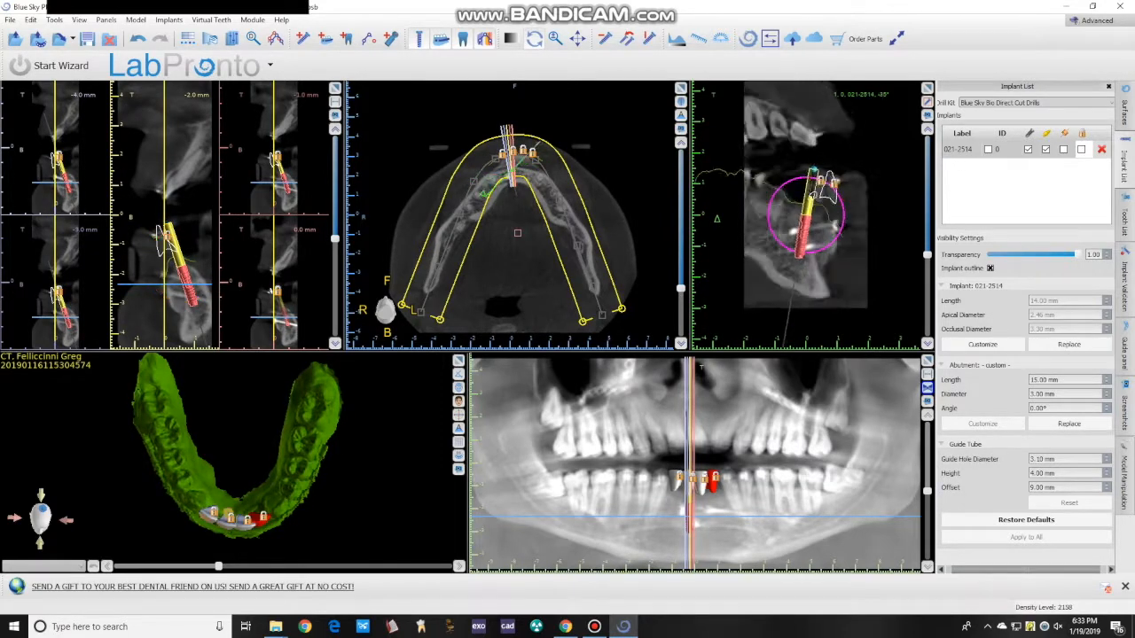
{"action": "scroll", "coordinate": [826, 180], "scroll_direction": "up", "scroll_amount": 20}
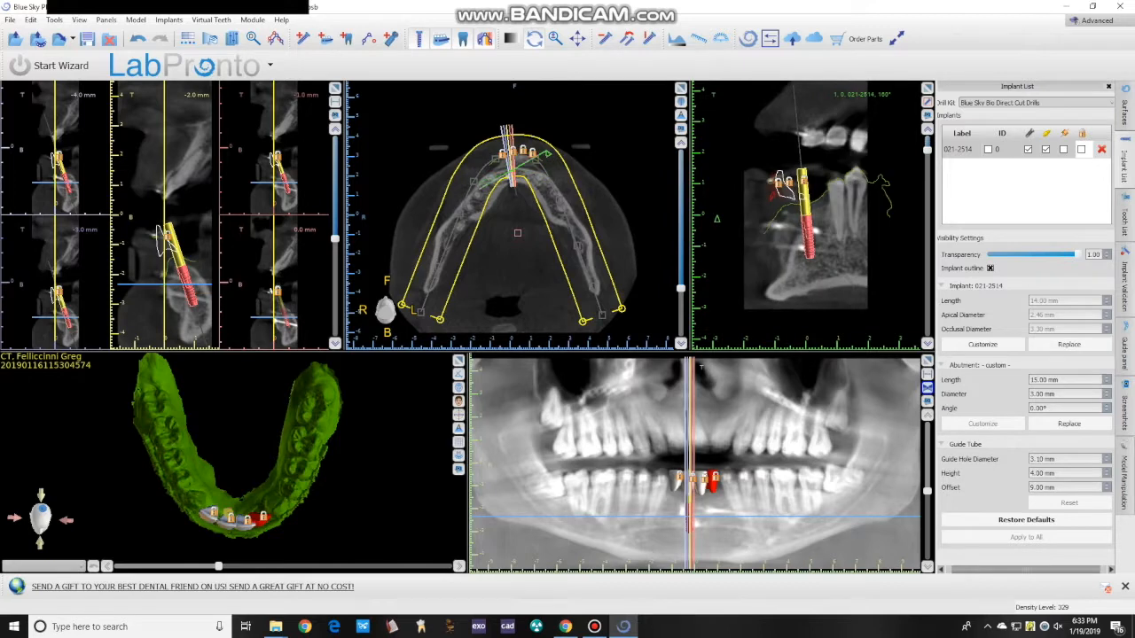
{"action": "scroll", "coordinate": [785, 185], "scroll_direction": "down", "scroll_amount": 16}
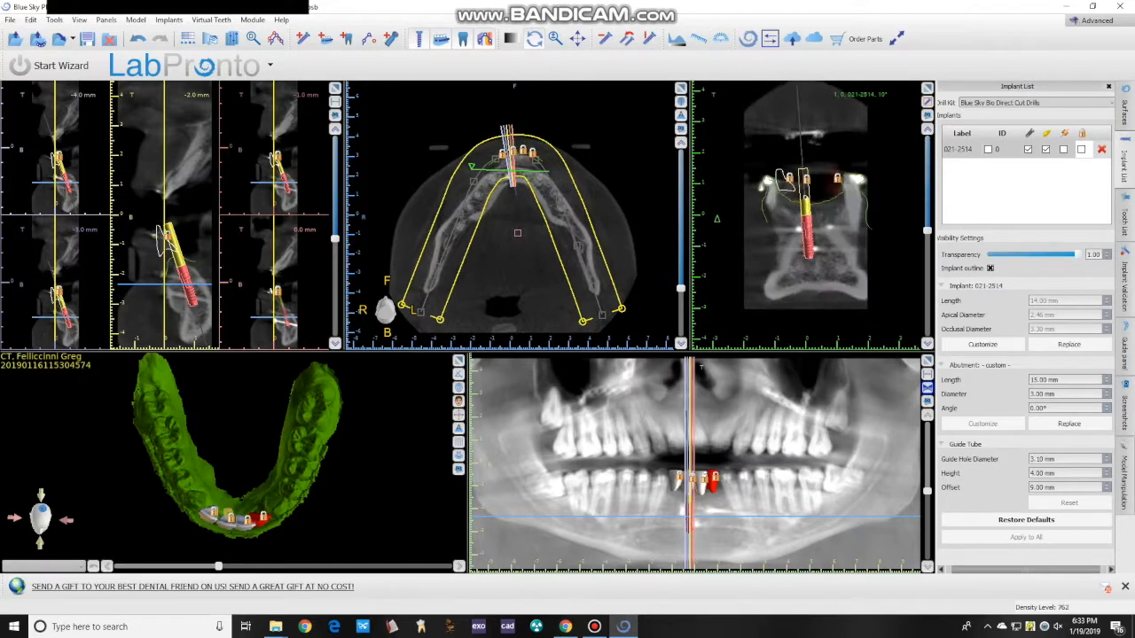
{"action": "left_click", "coordinate": [1081, 149]}
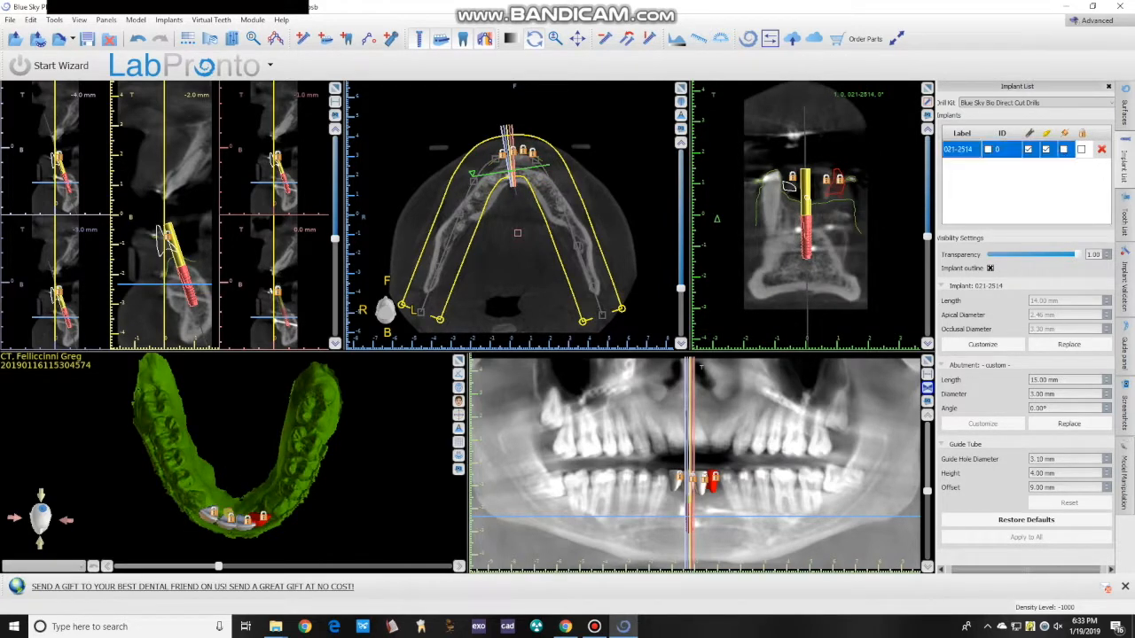
- Add a second Straumann Bone Level Roxolid SLA implant, label 021-2514, 14.00 mm long, beneath the left mandibular lateral incisor
{"action": "scroll", "coordinate": [165, 216], "scroll_direction": "up", "scroll_amount": 10}
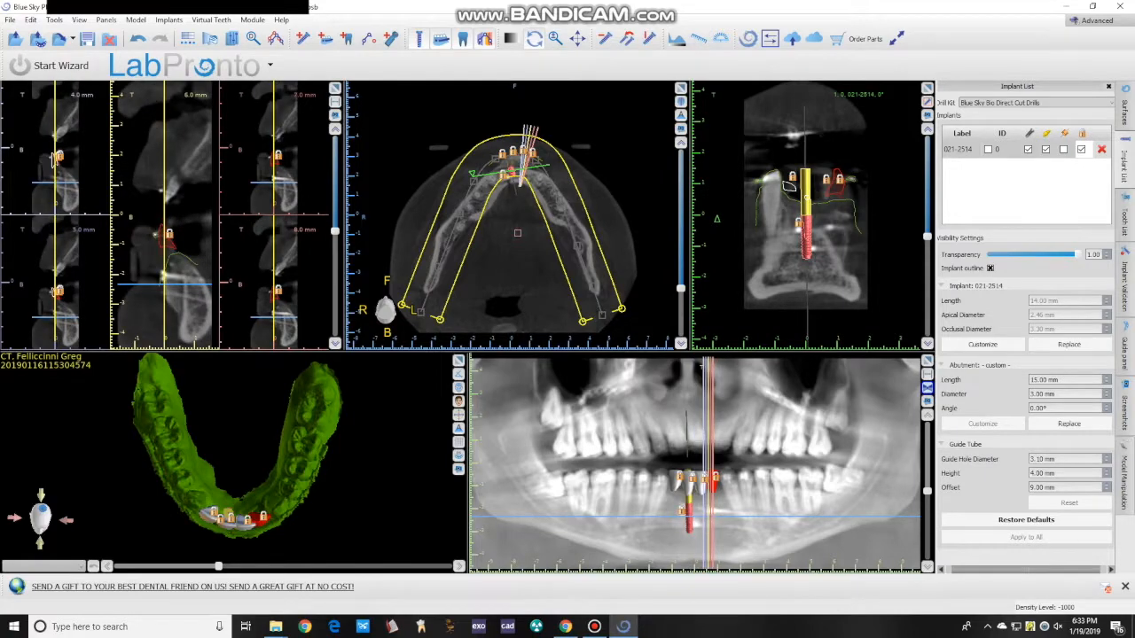
{"action": "left_click", "coordinate": [304, 38]}
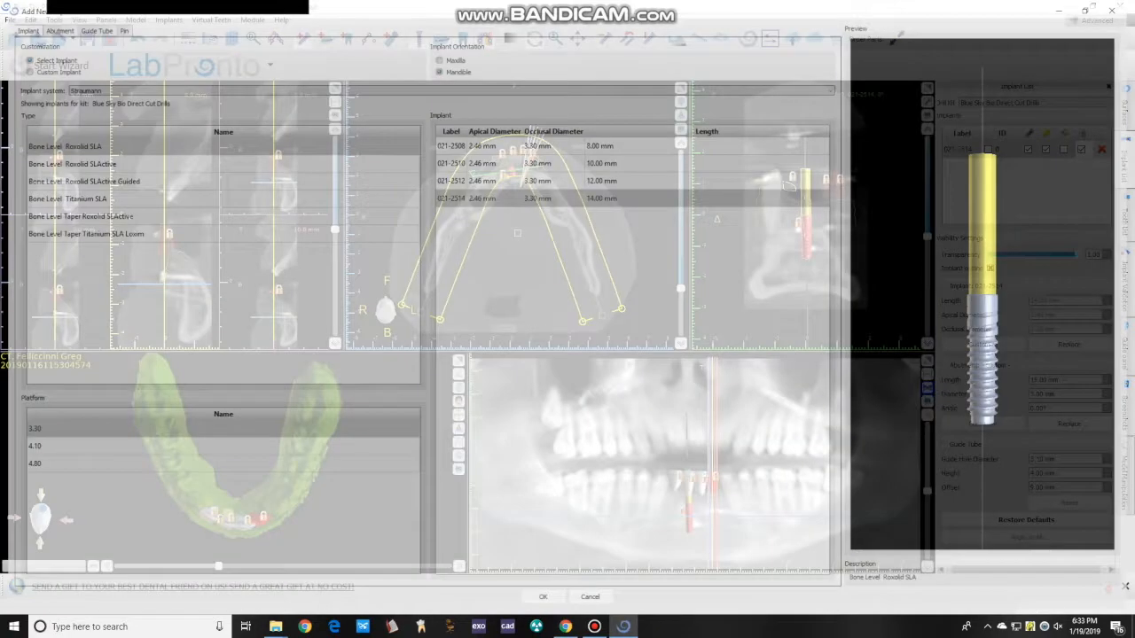
{"action": "left_click", "coordinate": [543, 602]}
{"action": "left_click", "coordinate": [170, 237]}
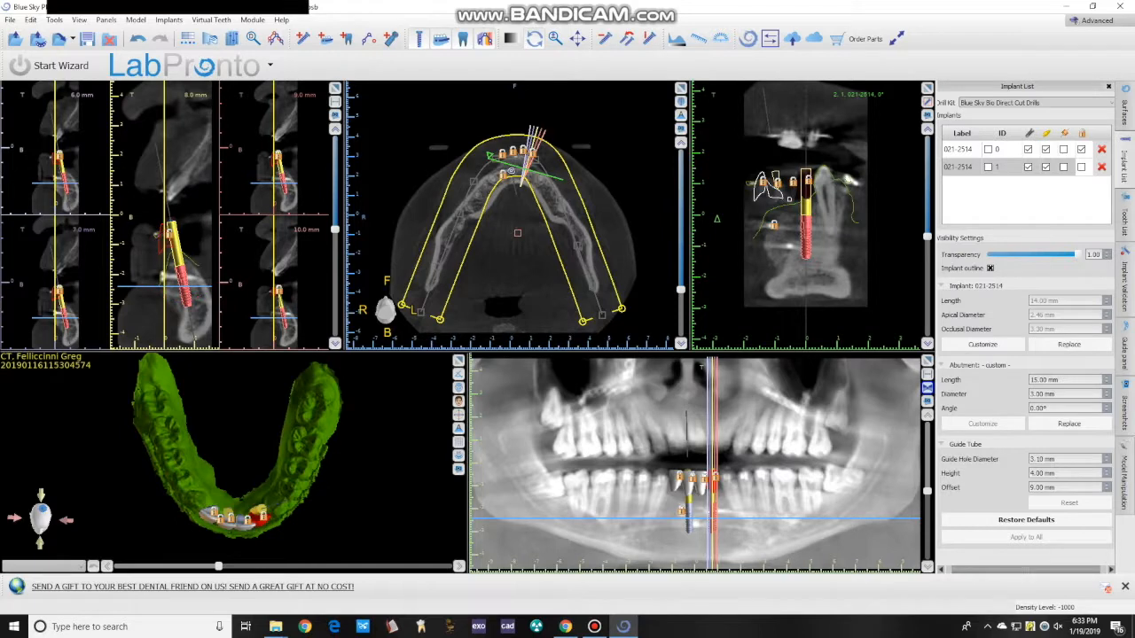
- Fine-tune the second implant's tilt so its axis lines up with the left lateral incisor, checking it against the jaw scan in 3D
{"action": "left_click_drag", "start_coordinate": [297, 444], "coordinate": [271, 442]}
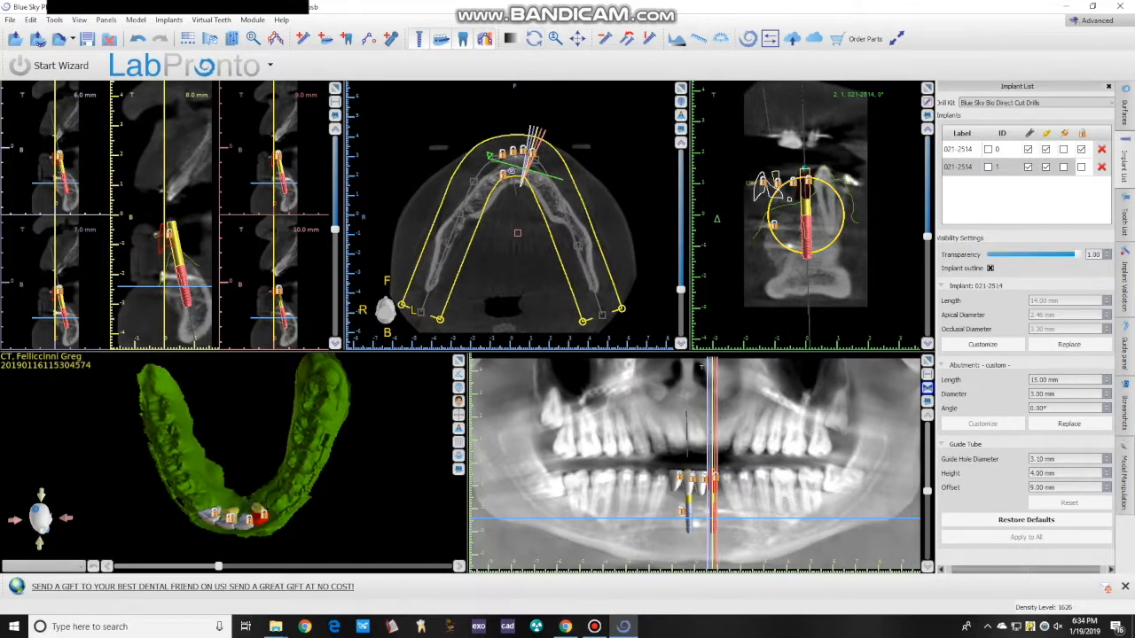
{"action": "left_click_drag", "start_coordinate": [288, 479], "coordinate": [280, 421]}
{"action": "right_click_drag", "start_coordinate": [279, 421], "coordinate": [267, 385]}
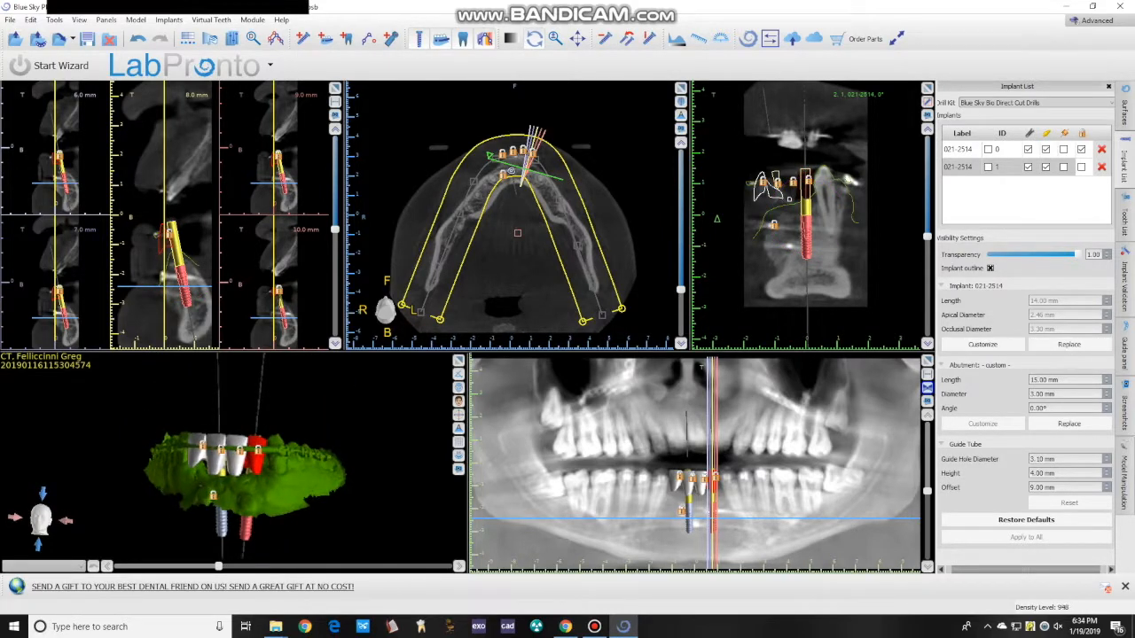
{"action": "left_click_drag", "start_coordinate": [806, 169], "coordinate": [802, 169]}
{"action": "right_click_drag", "start_coordinate": [305, 461], "coordinate": [268, 466]}
{"action": "left_click_drag", "start_coordinate": [806, 170], "coordinate": [803, 168]}
{"action": "right_click_drag", "start_coordinate": [268, 462], "coordinate": [295, 530]}
- Unlock the first implant, refine its tilt and apex position relative to the incisors and second implant, and lock both implants
{"action": "left_click", "coordinate": [689, 510]}
{"action": "left_click", "coordinate": [1082, 149]}
{"action": "left_click_drag", "start_coordinate": [166, 228], "coordinate": [170, 224]}
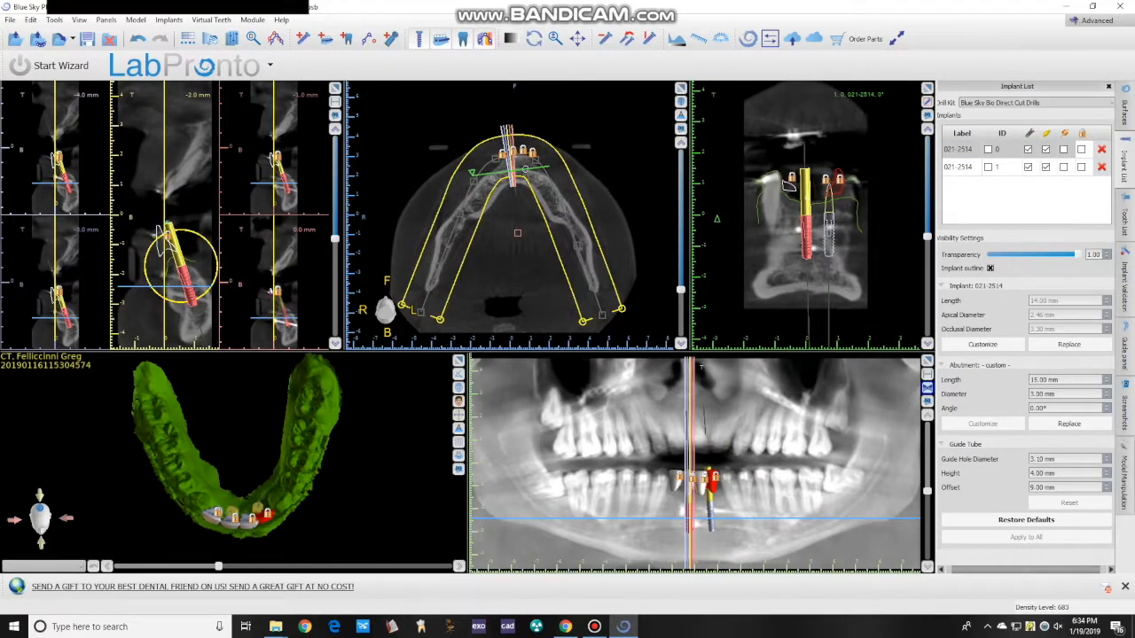
{"action": "right_click_drag", "start_coordinate": [252, 493], "coordinate": [257, 425]}
{"action": "left_click_drag", "start_coordinate": [688, 530], "coordinate": [681, 529]}
{"action": "mouse_move", "coordinate": [257, 479]}
{"action": "right_mouse_down"}
{"action": "mouse_move", "coordinate": [261, 461]}
{"action": "mouse_move", "coordinate": [332, 470]}
{"action": "mouse_move", "coordinate": [241, 470]}
{"action": "mouse_move", "coordinate": [264, 469]}
{"action": "mouse_move", "coordinate": [257, 483]}
{"action": "right_mouse_up"}
{"action": "left_click", "coordinate": [1082, 133]}
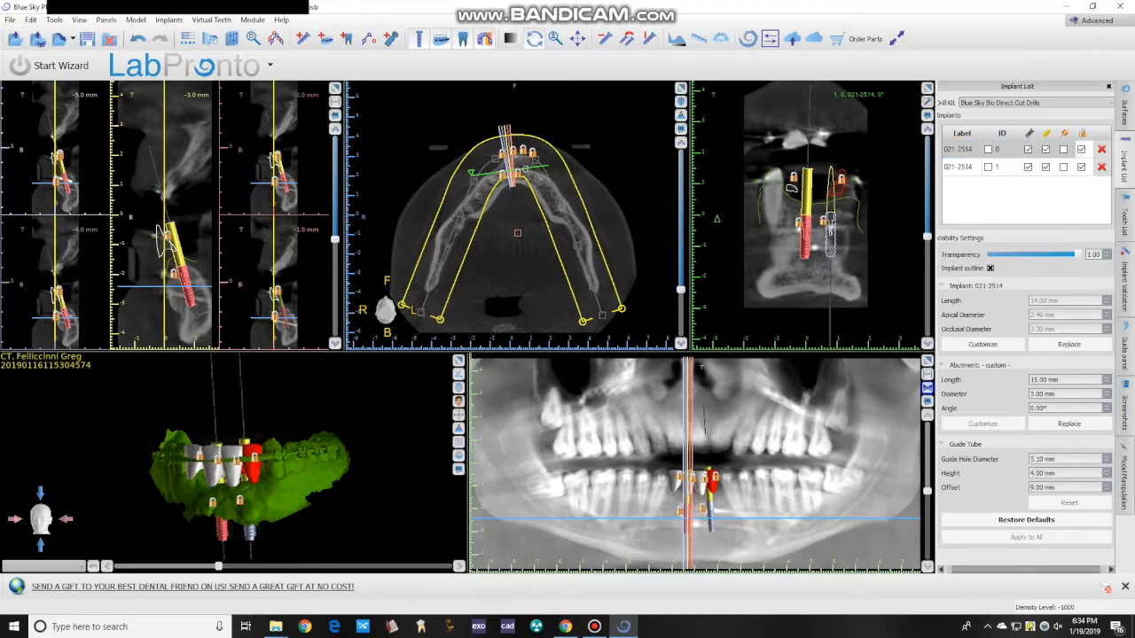
{"action": "right_click_drag", "start_coordinate": [239, 470], "coordinate": [244, 486]}
- Hide the abutments of both implants and show their guide tubes
{"action": "left_click", "coordinate": [1124, 337]}
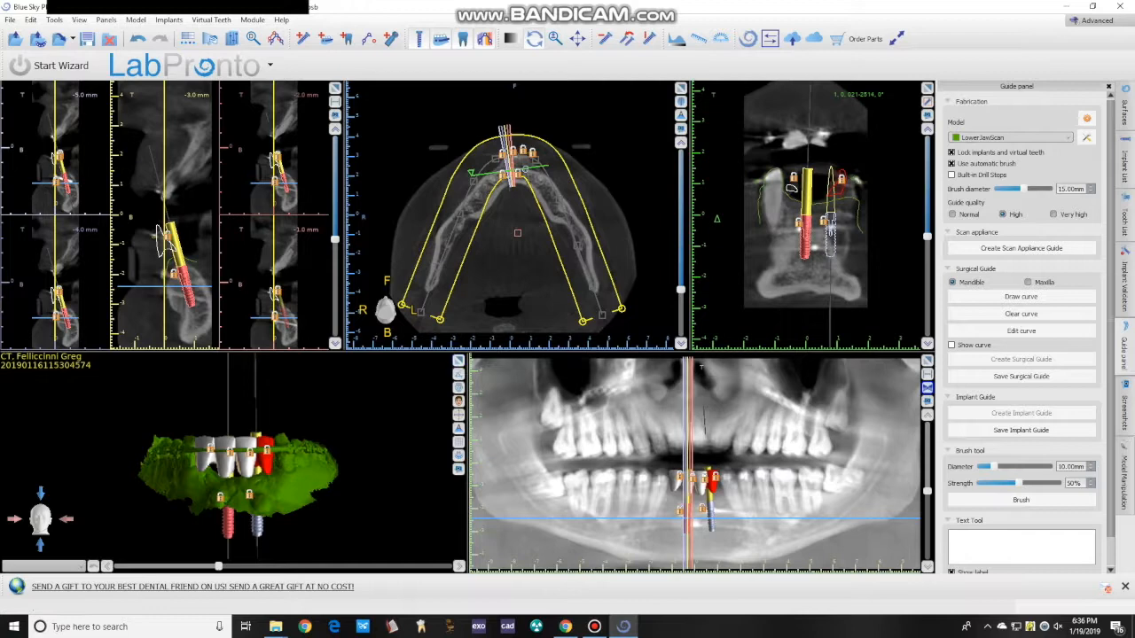
{"action": "left_click", "coordinate": [1123, 164]}
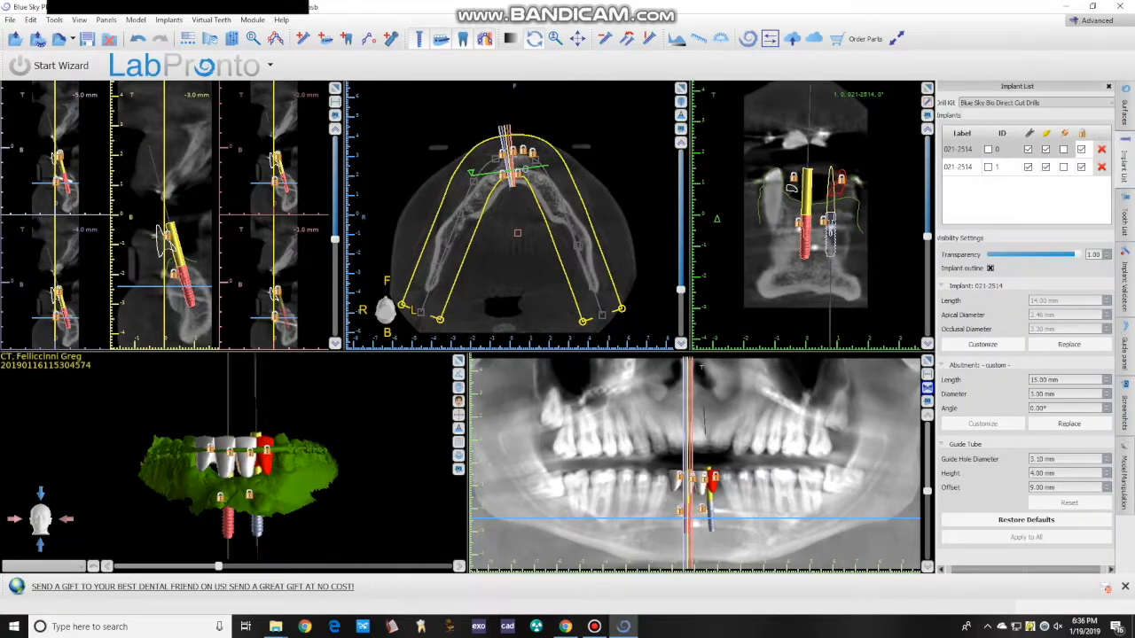
{"action": "left_click", "coordinate": [1047, 134]}
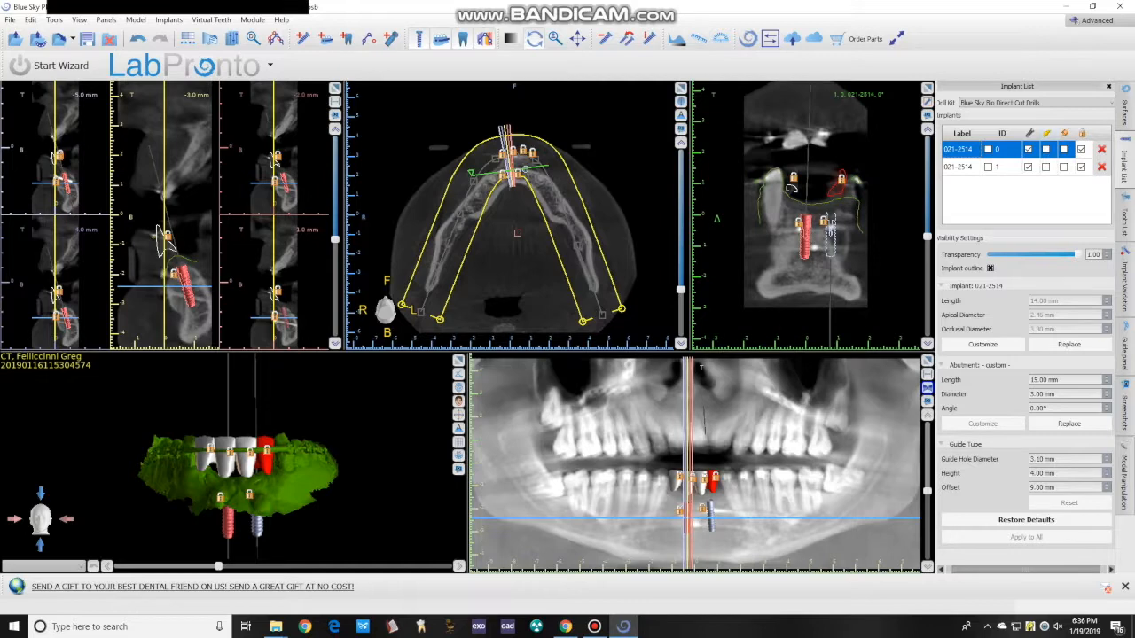
{"action": "left_click", "coordinate": [1066, 134]}
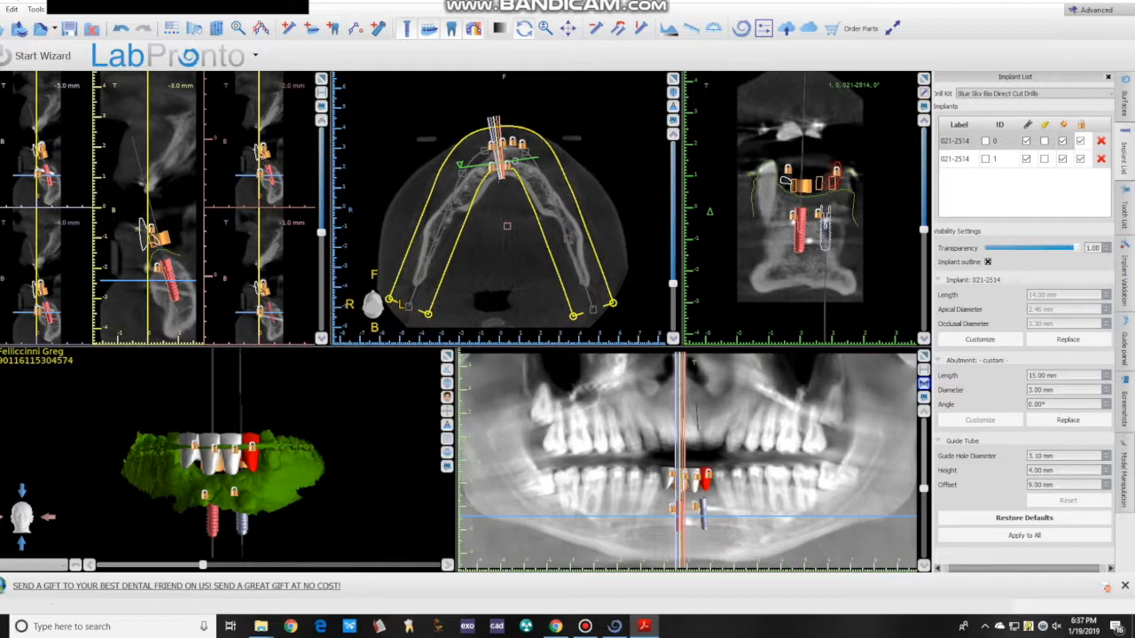
- Set the first implant's guide tube to a 6.30 mm hole diameter, 5.00 mm height and 10.00 mm offset
{"action": "double_click", "coordinate": [1036, 455]}
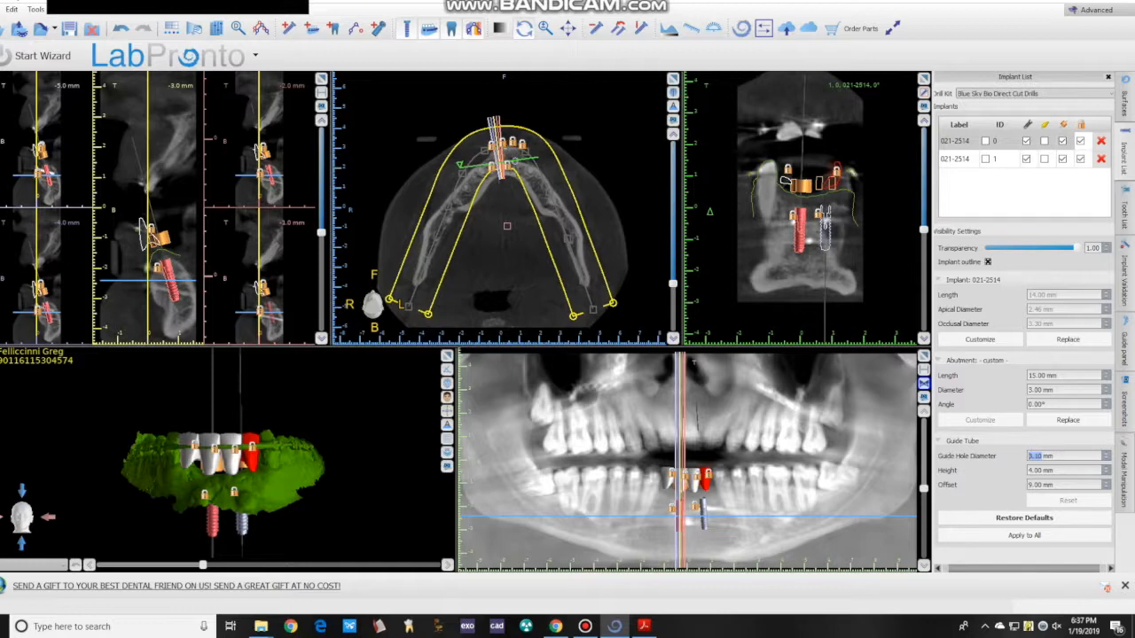
{"action": "type", "text": "6.3"}
{"action": "key", "text": "Return"}
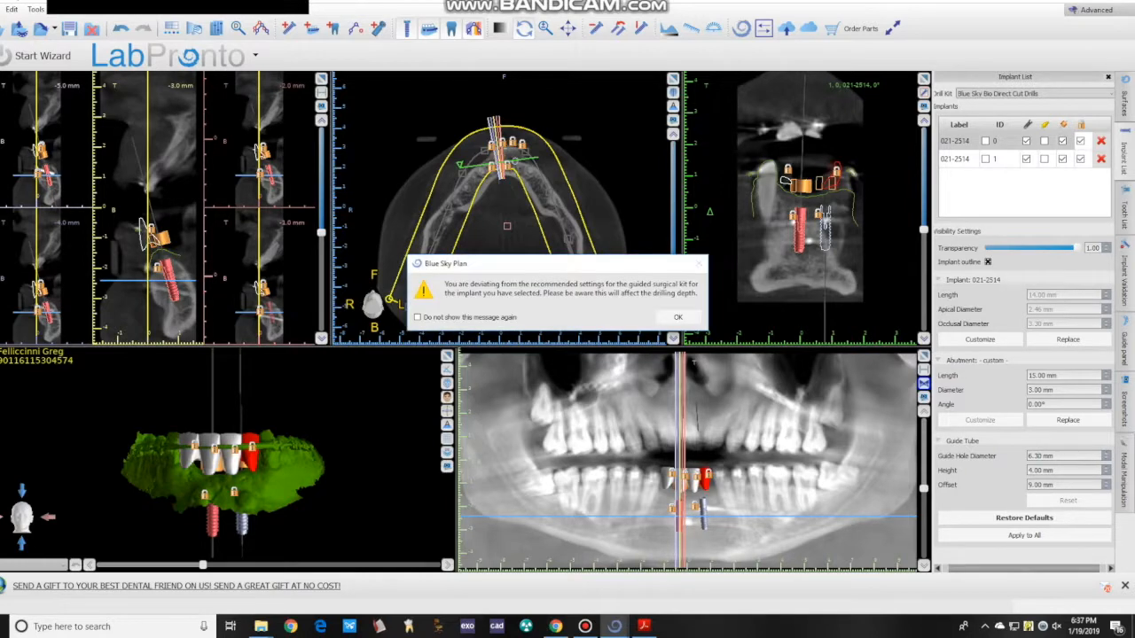
{"action": "left_click", "coordinate": [677, 316]}
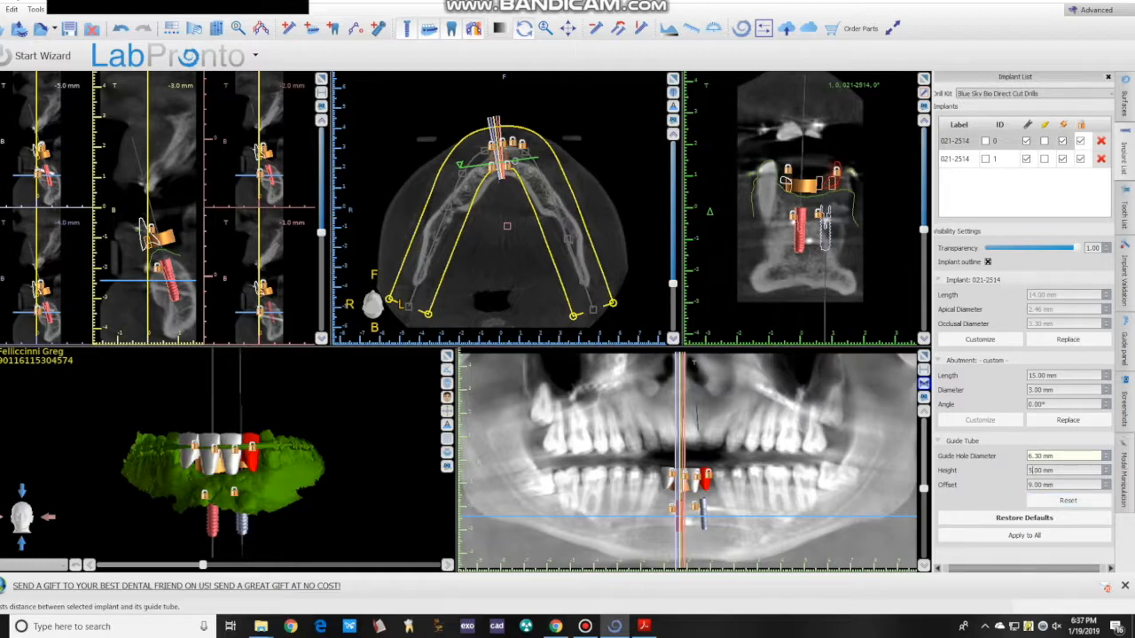
{"action": "left_click", "coordinate": [679, 316]}
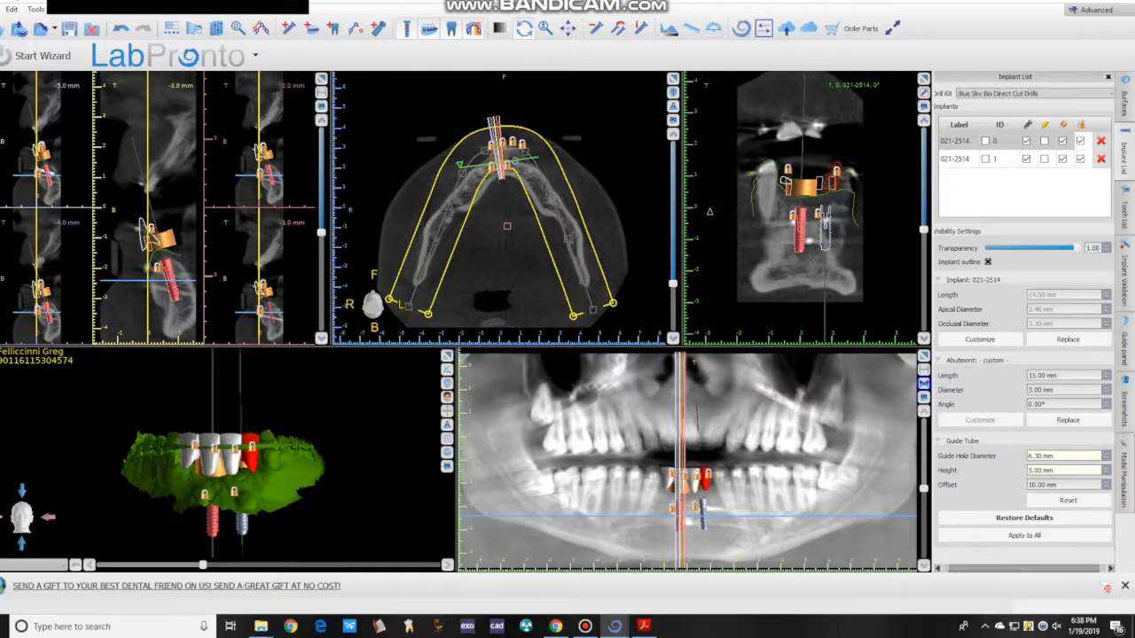
{"action": "key", "text": "Return"}
{"action": "key", "text": "Return"}
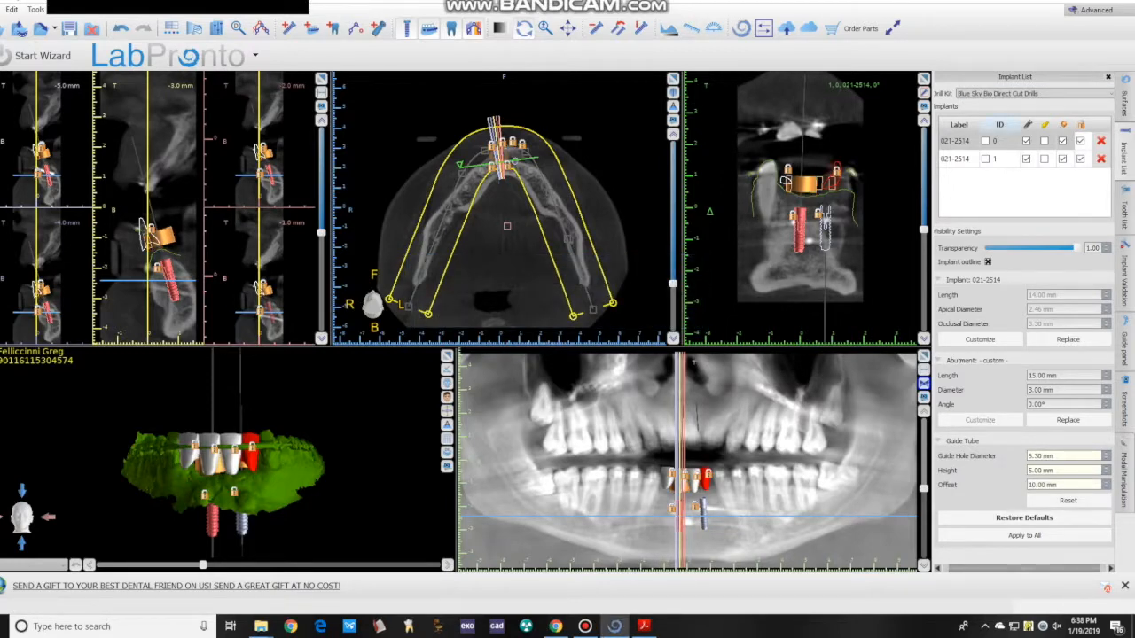
- Set the second implant's guide tube to a 6.30 mm hole diameter and 5.00 mm height
{"action": "left_click", "coordinate": [1007, 160]}
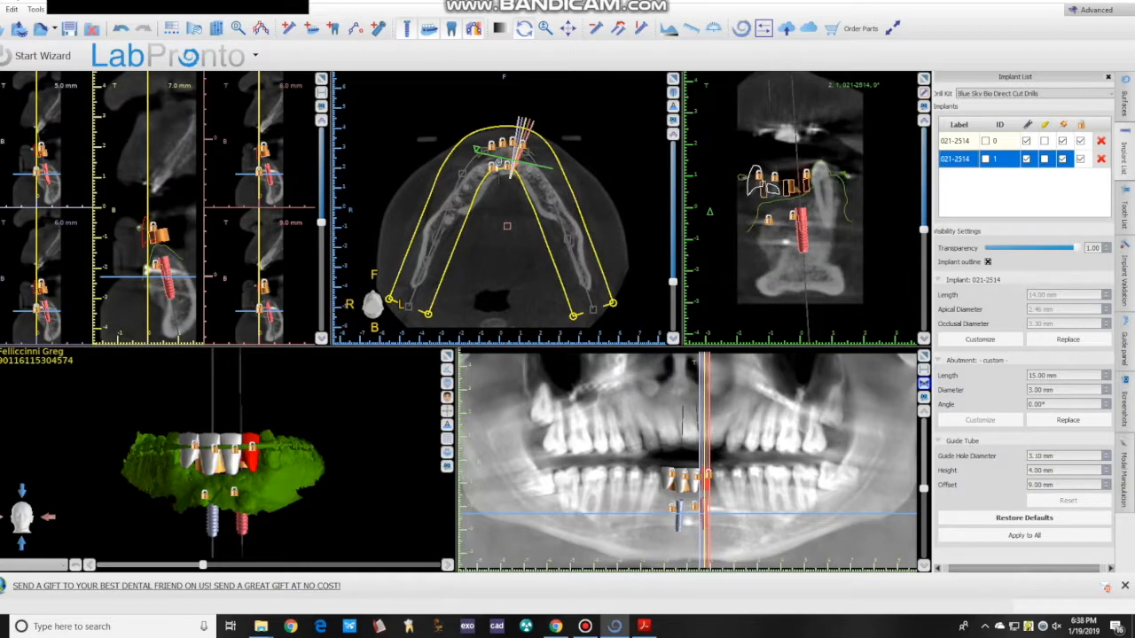
{"action": "double_click", "coordinate": [1036, 456]}
{"action": "type", "text": "6.3"}
{"action": "key", "text": "Return"}
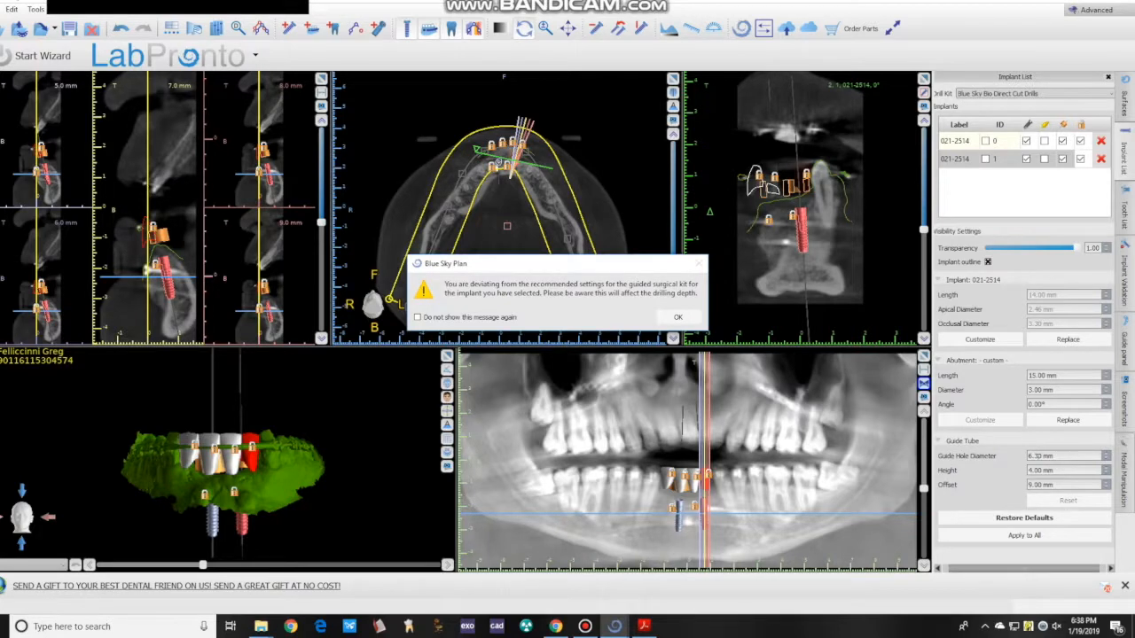
{"action": "left_click", "coordinate": [677, 317]}
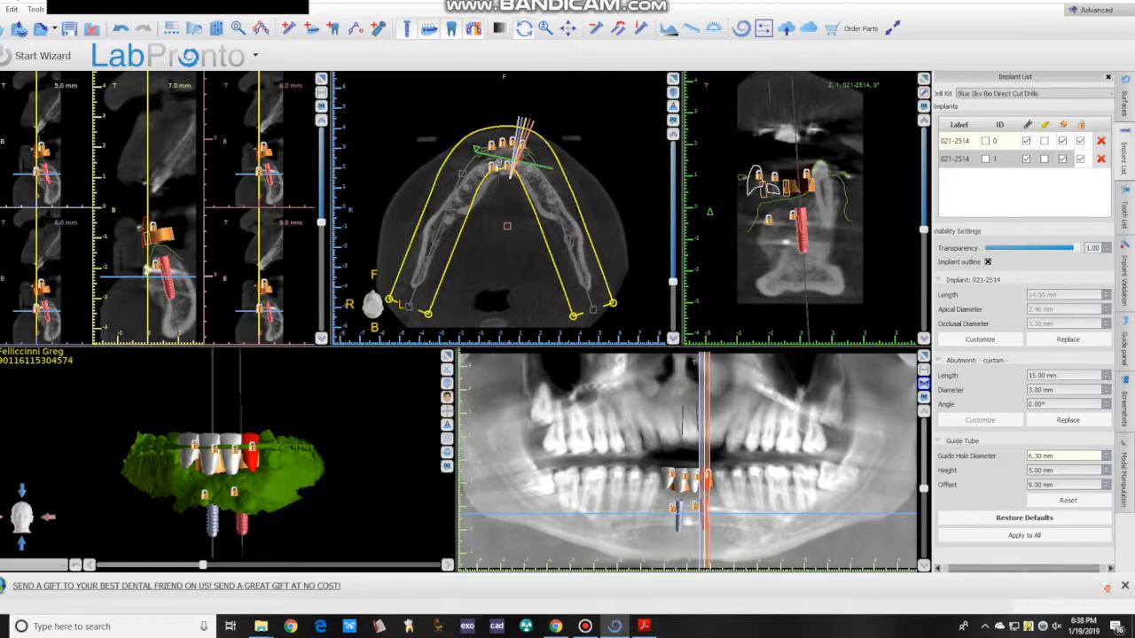
{"action": "key", "text": "Tab"}
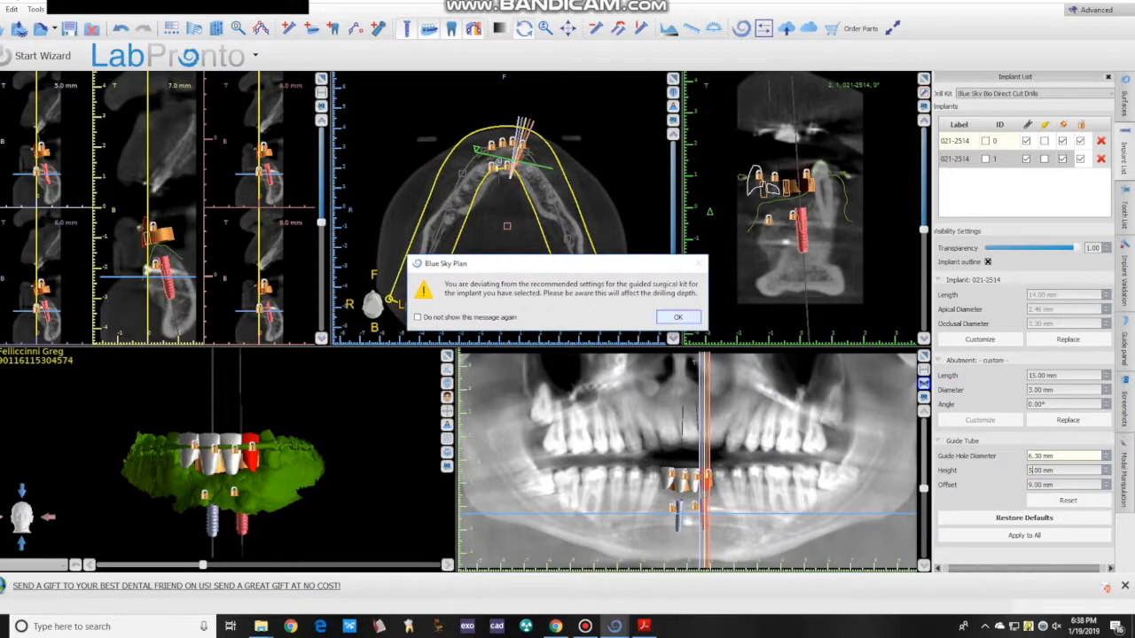
{"action": "left_click", "coordinate": [678, 317]}
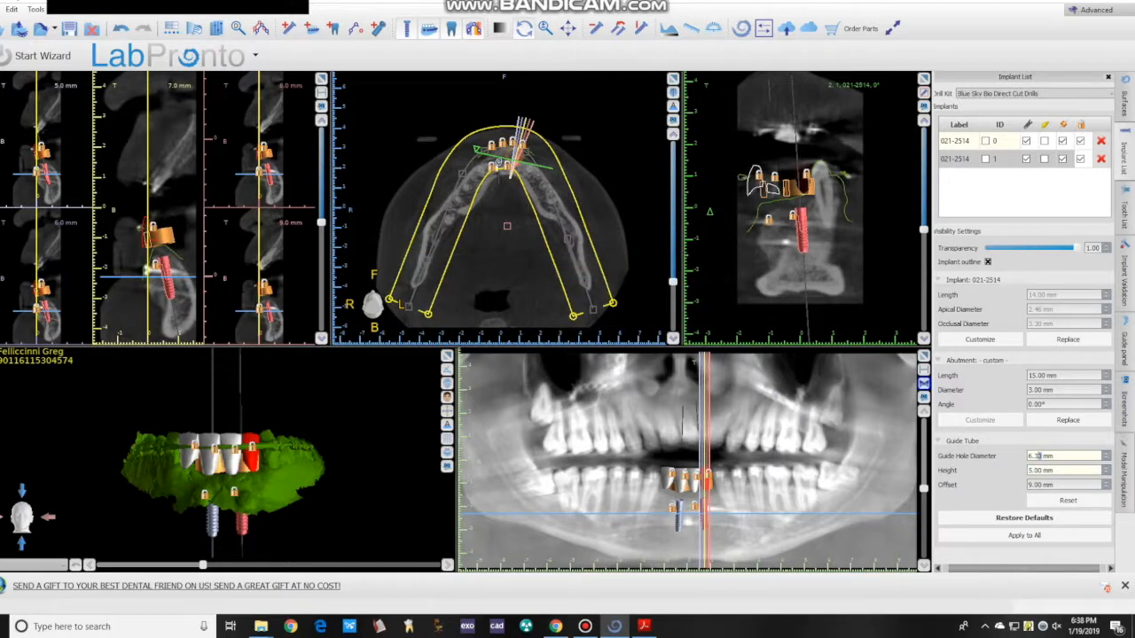
- Refine the second implant's guide hole diameter to 6.32 mm and change its guide tube offset
{"action": "left_click", "coordinate": [1044, 456]}
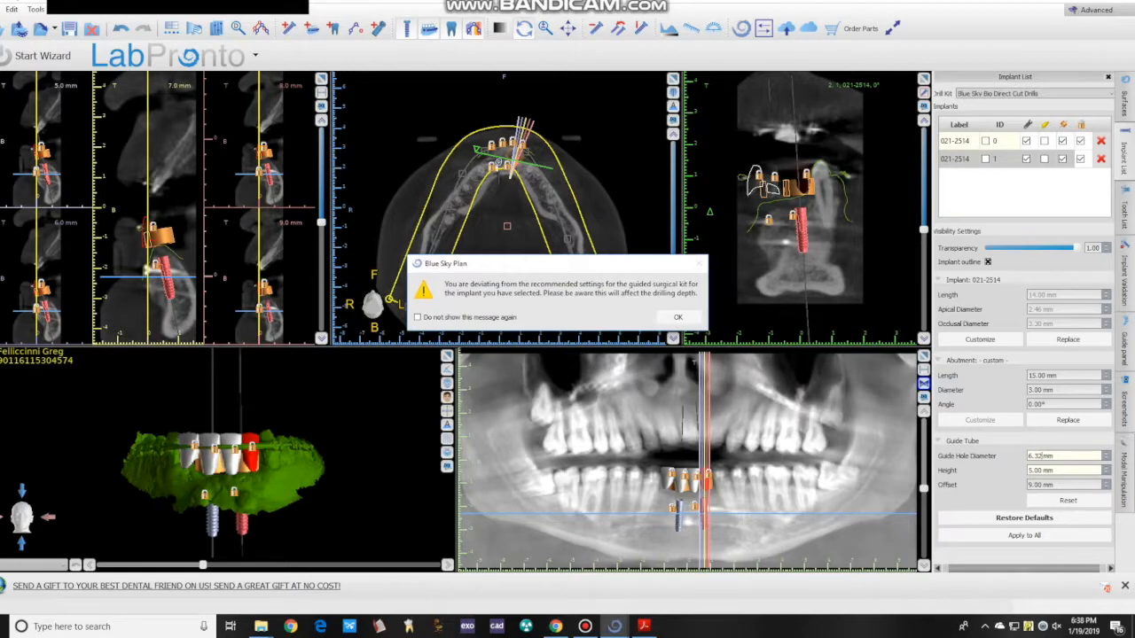
{"action": "left_click", "coordinate": [679, 316]}
{"action": "left_click", "coordinate": [1029, 485]}
{"action": "key", "text": "Return"}
{"action": "left_click", "coordinate": [678, 316]}
- Set the first implant's guide hole diameter to 6.32 mm, accepting the deviation from the recommended kit settings
{"action": "left_click", "coordinate": [955, 141]}
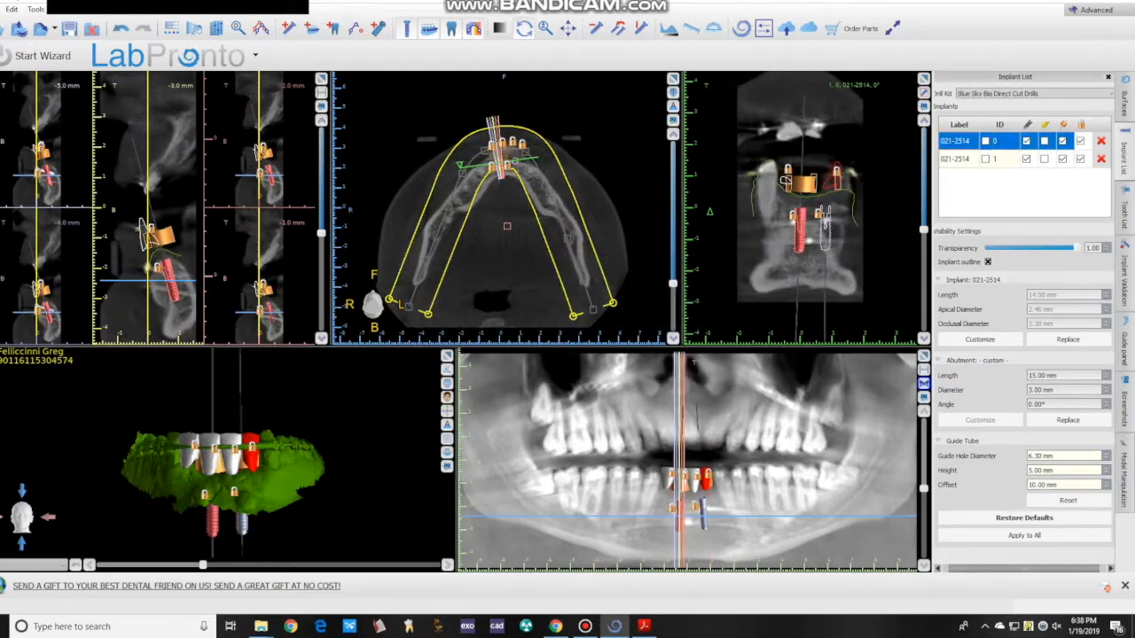
{"action": "left_click", "coordinate": [1041, 456]}
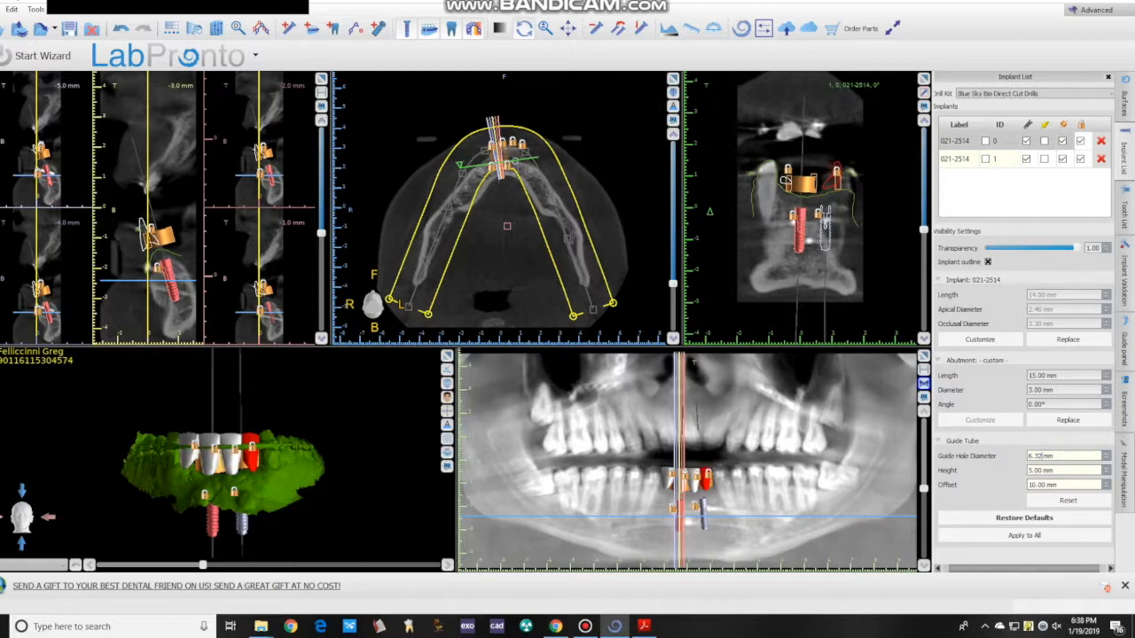
{"action": "key", "text": "Return"}
{"action": "left_click", "coordinate": [677, 317]}
- Hide all four virtual incisors and bring up the surgical guide fabrication settings
{"action": "left_click", "coordinate": [1125, 345]}
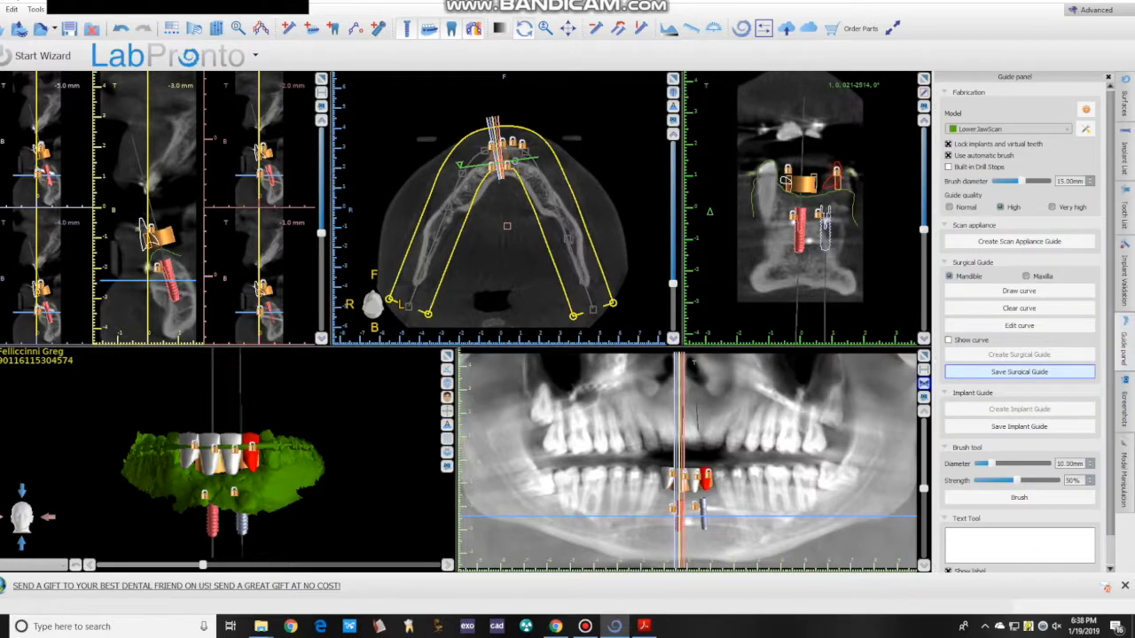
{"action": "left_click", "coordinate": [1124, 213]}
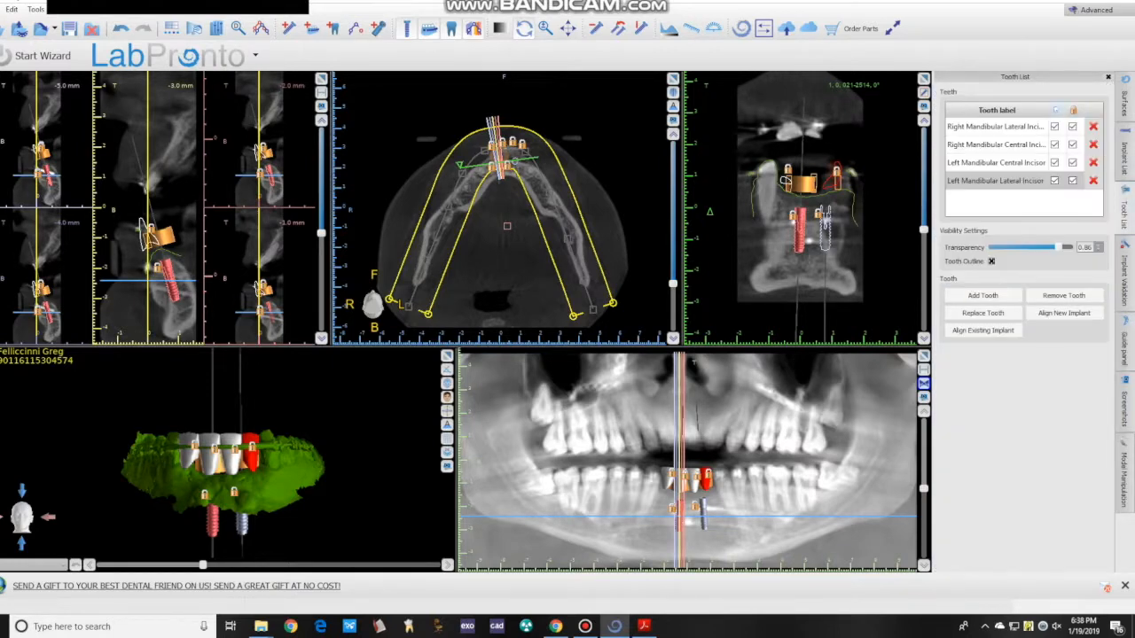
{"action": "left_click", "coordinate": [1055, 110]}
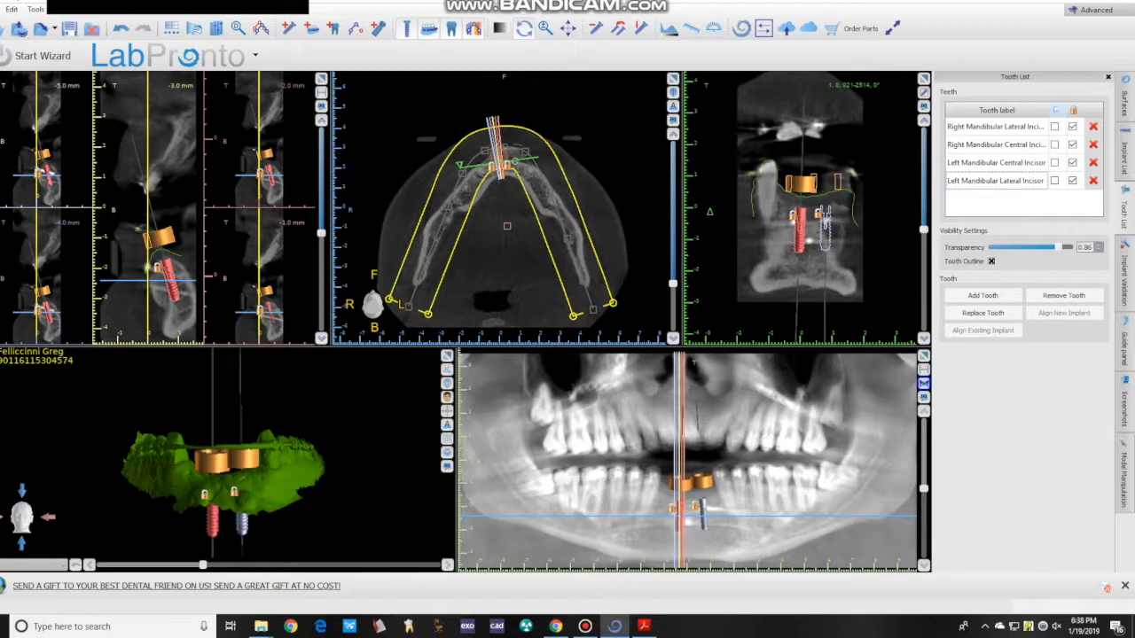
{"action": "left_click", "coordinate": [1124, 346]}
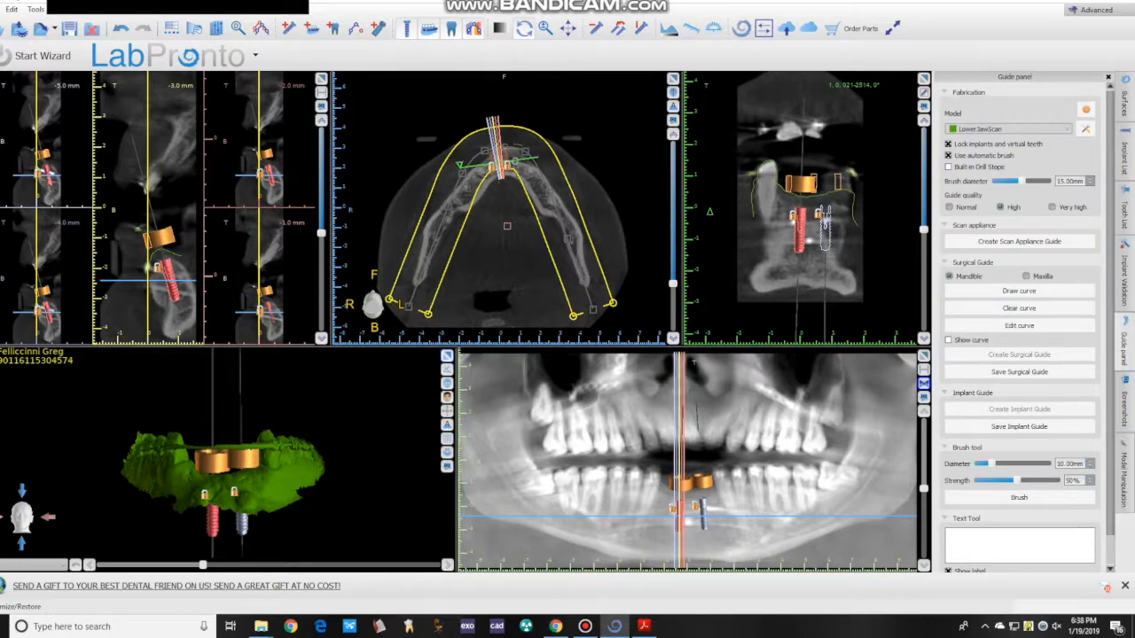
- Enlarge the 3D view and draw the mandible surgical guide curve around the two guide tubes and neighbouring teeth on both sides
{"action": "left_click", "coordinate": [447, 356]}
{"action": "left_click_drag", "start_coordinate": [447, 356], "coordinate": [732, 453]}
{"action": "left_click_drag", "start_coordinate": [497, 337], "coordinate": [457, 417]}
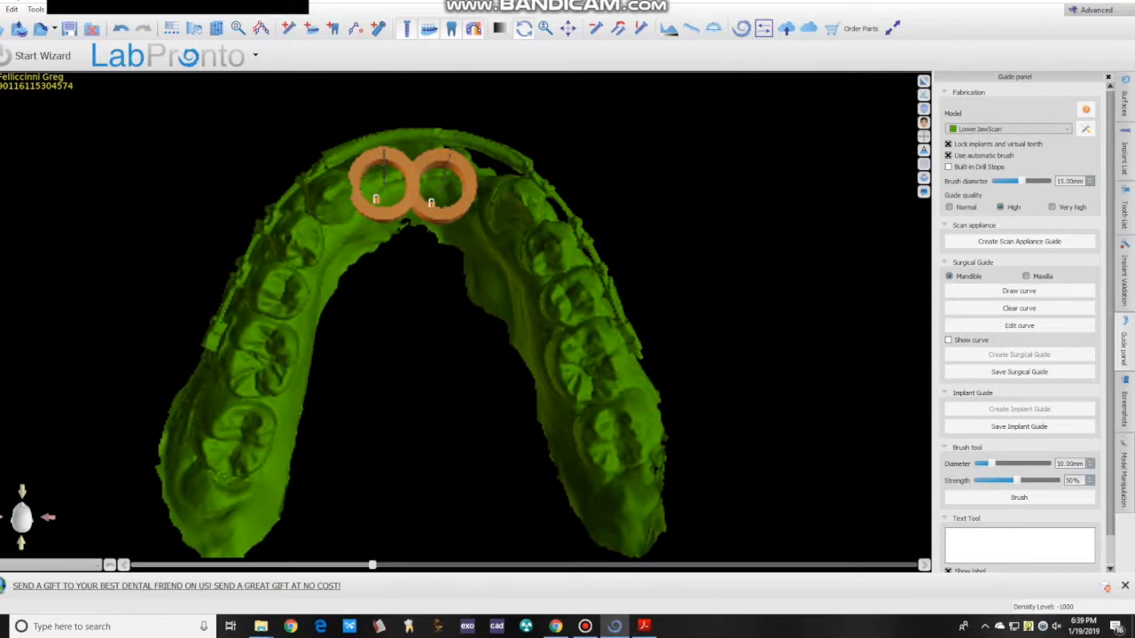
{"action": "left_click", "coordinate": [1019, 291]}
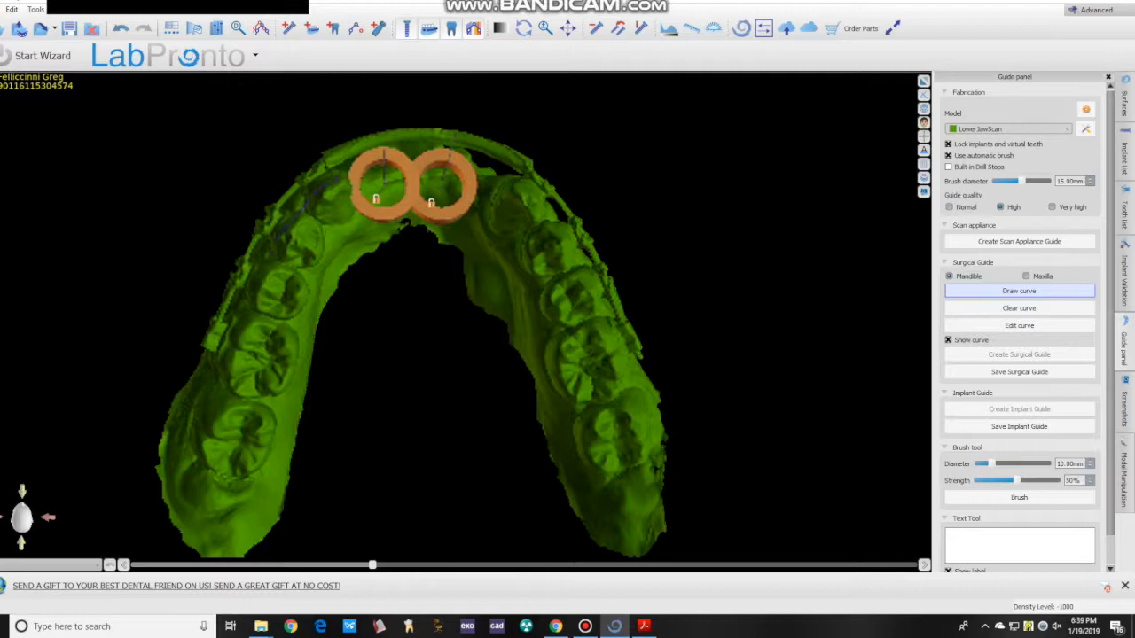
{"action": "right_click_drag", "start_coordinate": [497, 372], "coordinate": [470, 291]}
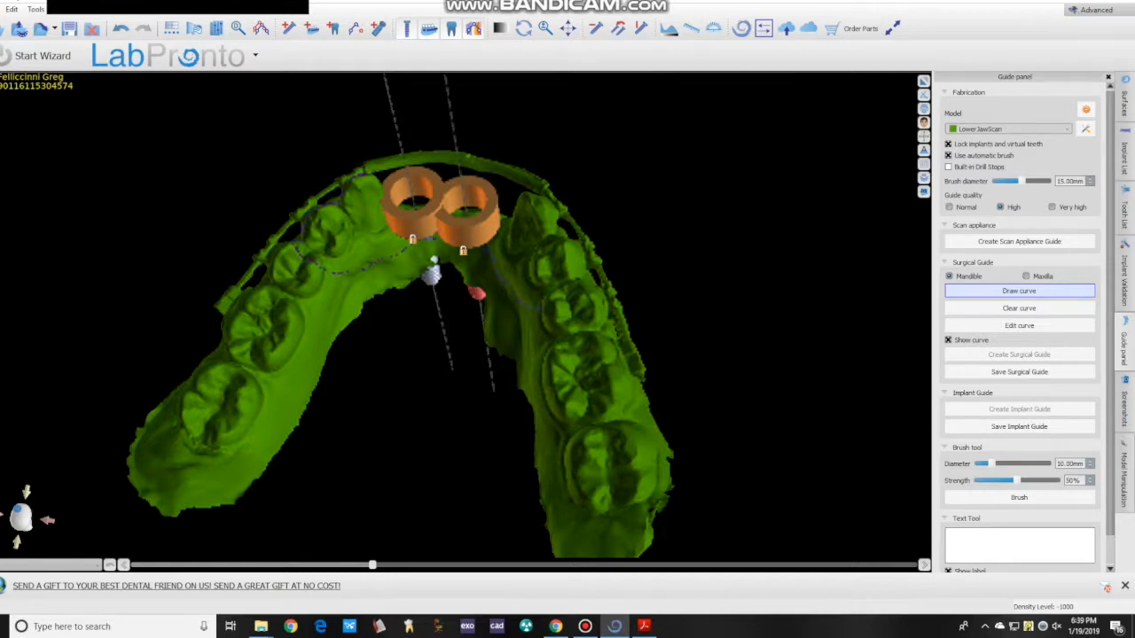
{"action": "right_click_drag", "start_coordinate": [470, 291], "coordinate": [377, 309]}
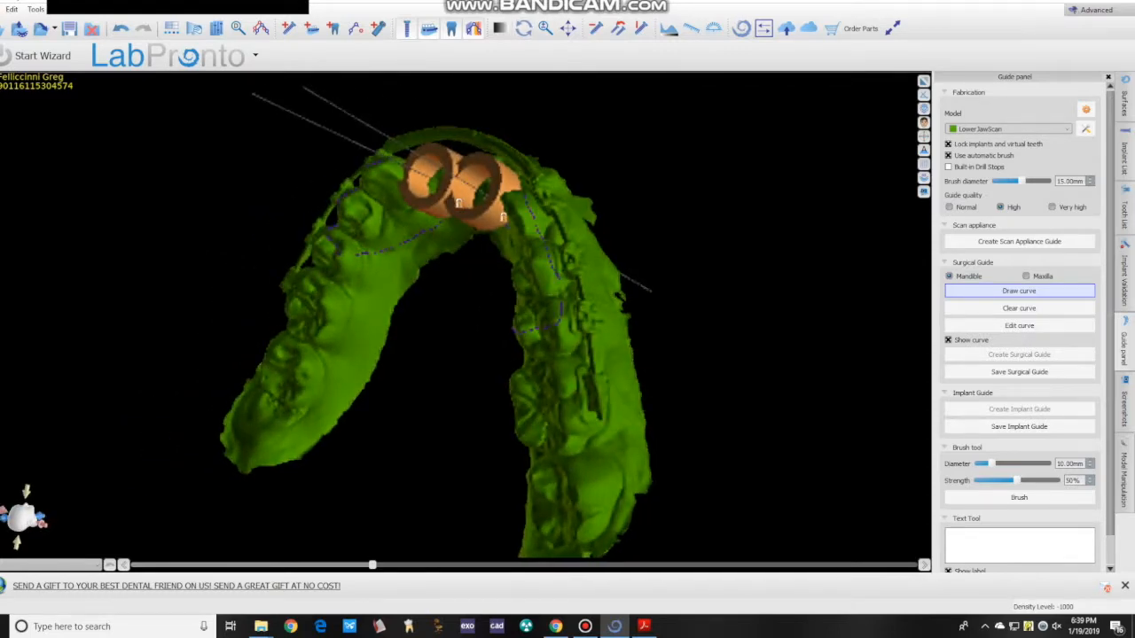
{"action": "right_click_drag", "start_coordinate": [435, 289], "coordinate": [477, 341]}
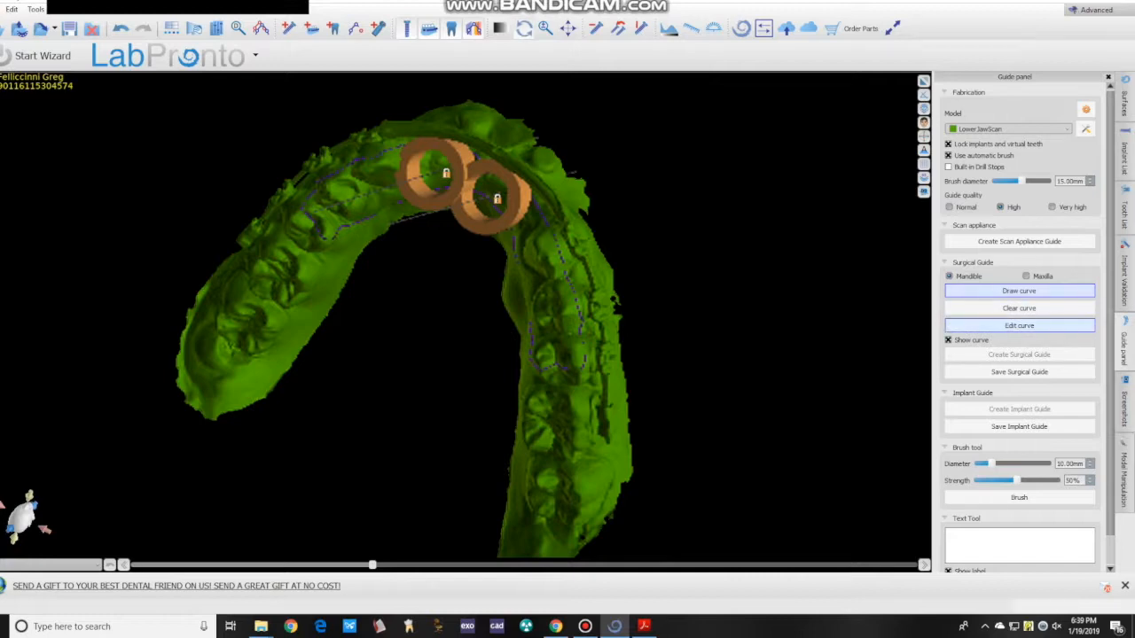
- Edit the surgical guide curve, adjusting its points around the two guide tubes and along the neighbouring teeth on both sides of the arch
{"action": "left_click", "coordinate": [1019, 325]}
{"action": "mouse_move", "coordinate": [470, 342]}
{"action": "right_mouse_down"}
{"action": "mouse_move", "coordinate": [465, 311]}
{"action": "mouse_move", "coordinate": [478, 282]}
{"action": "right_mouse_up"}
{"action": "left_click_drag", "start_coordinate": [350, 238], "coordinate": [426, 227]}
{"action": "right_click_drag", "start_coordinate": [425, 227], "coordinate": [454, 170]}
{"action": "left_click_drag", "start_coordinate": [447, 275], "coordinate": [539, 323]}
{"action": "left_click_drag", "start_coordinate": [568, 373], "coordinate": [515, 325]}
{"action": "mouse_move", "coordinate": [585, 390]}
{"action": "left_mouse_down"}
{"action": "mouse_move", "coordinate": [475, 376]}
{"action": "mouse_move", "coordinate": [491, 367]}
{"action": "left_mouse_up"}
{"action": "left_click_drag", "start_coordinate": [561, 378], "coordinate": [627, 320]}
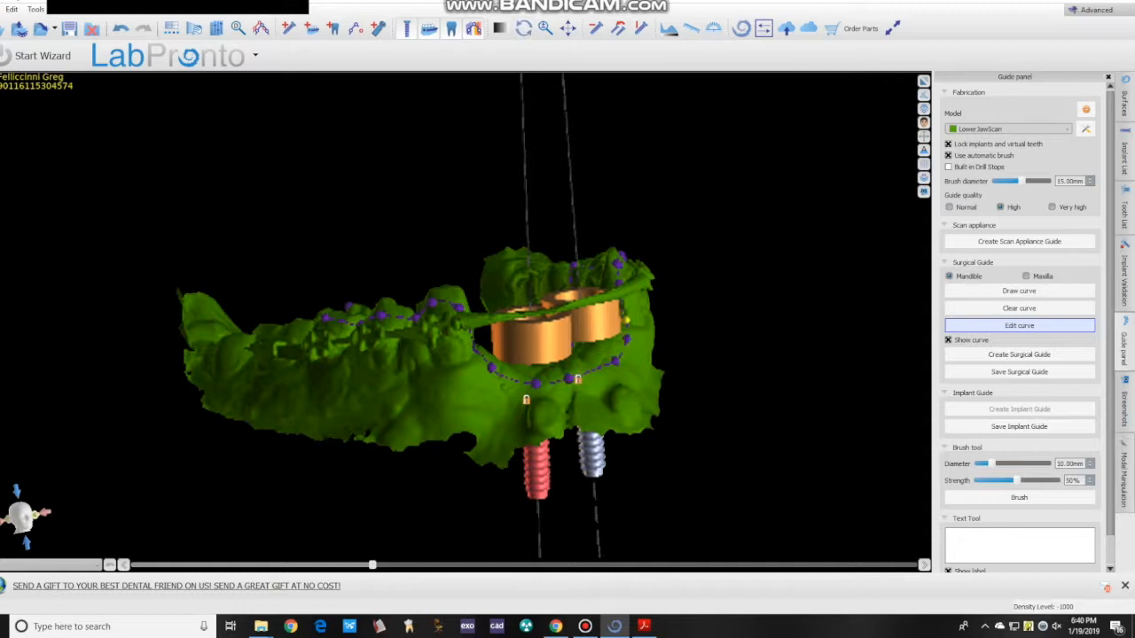
{"action": "left_click", "coordinate": [524, 28]}
{"action": "left_click_drag", "start_coordinate": [532, 248], "coordinate": [354, 311]}
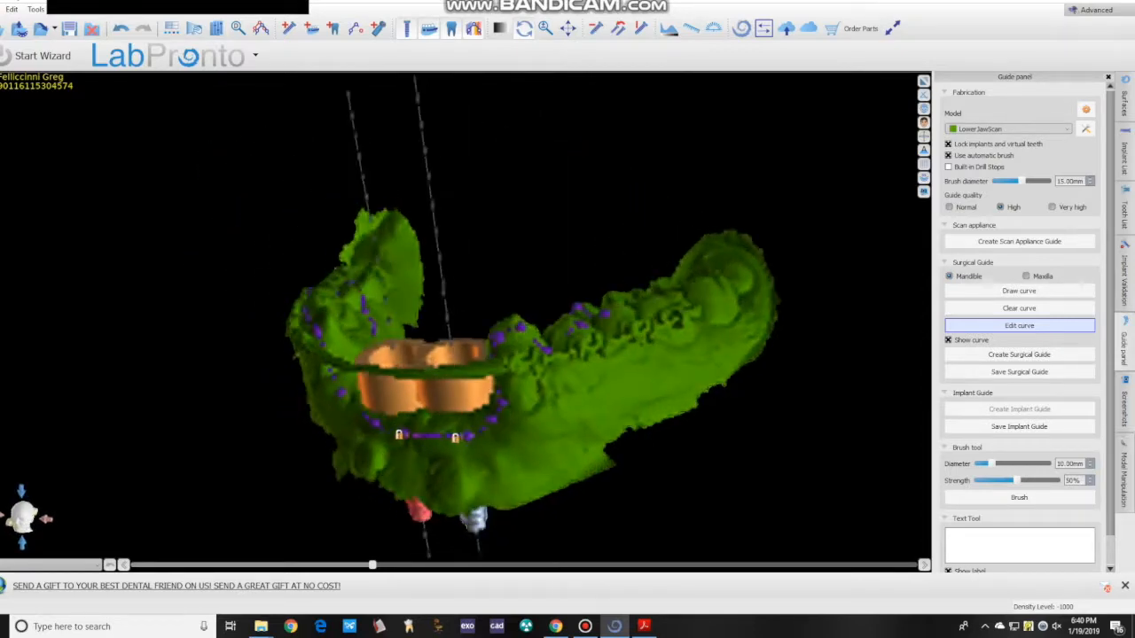
{"action": "left_click_drag", "start_coordinate": [501, 338], "coordinate": [584, 339]}
{"action": "right_click_drag", "start_coordinate": [585, 339], "coordinate": [906, 438]}
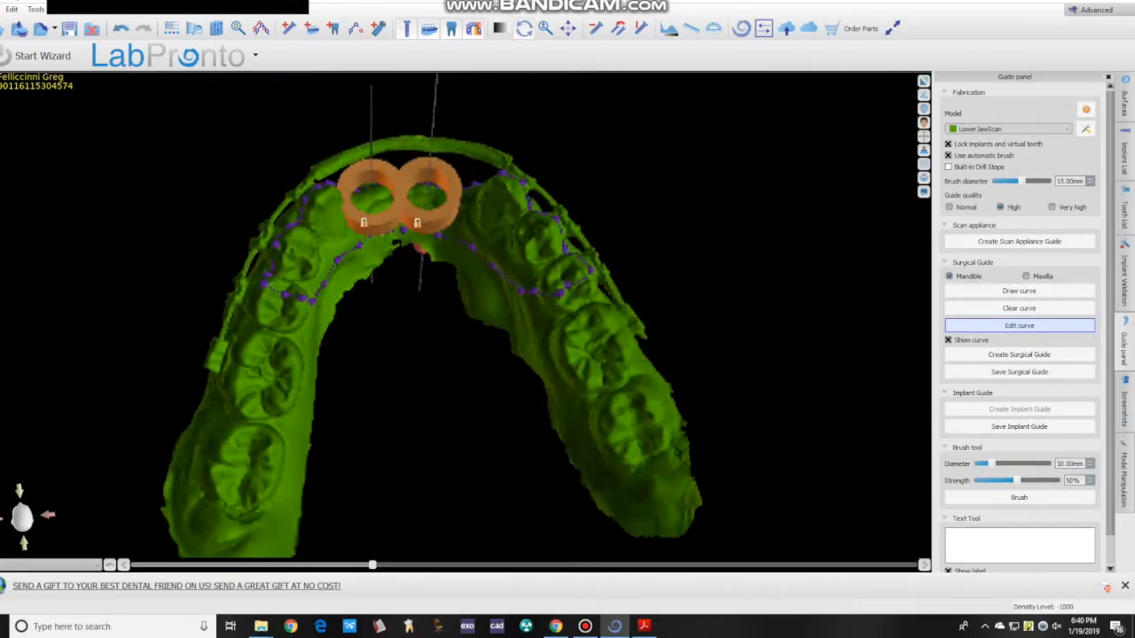
- Create the mandible surgical guide from the edited curve, keeping the Custom handpiece preferences, and inspect the generated guide in 3D
{"action": "left_click", "coordinate": [1019, 354]}
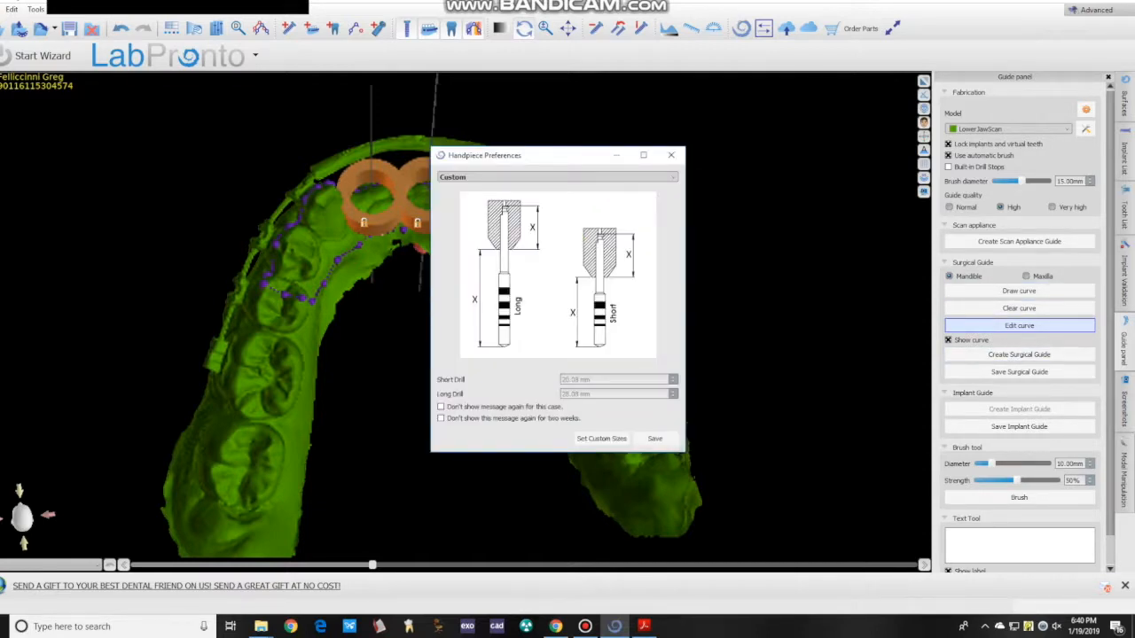
{"action": "left_click", "coordinate": [655, 438]}
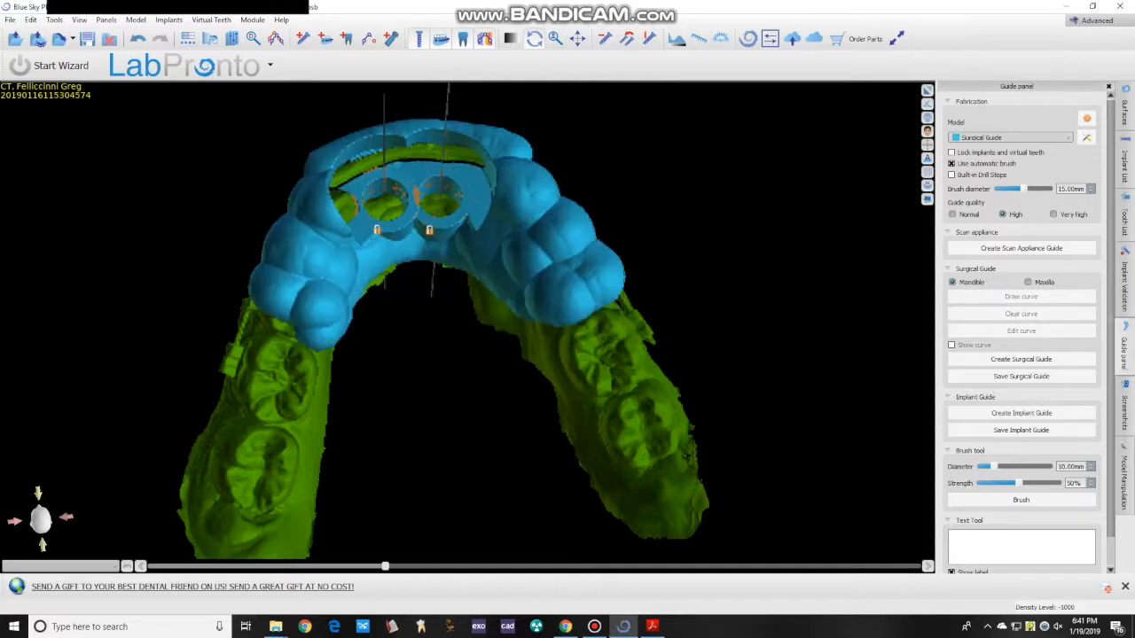
{"action": "scroll", "coordinate": [467, 320], "scroll_direction": "up", "scroll_amount": 3}
{"action": "scroll", "coordinate": [467, 321], "scroll_direction": "down", "scroll_amount": 5}
{"action": "left_click_drag", "start_coordinate": [468, 320], "coordinate": [652, 497]}
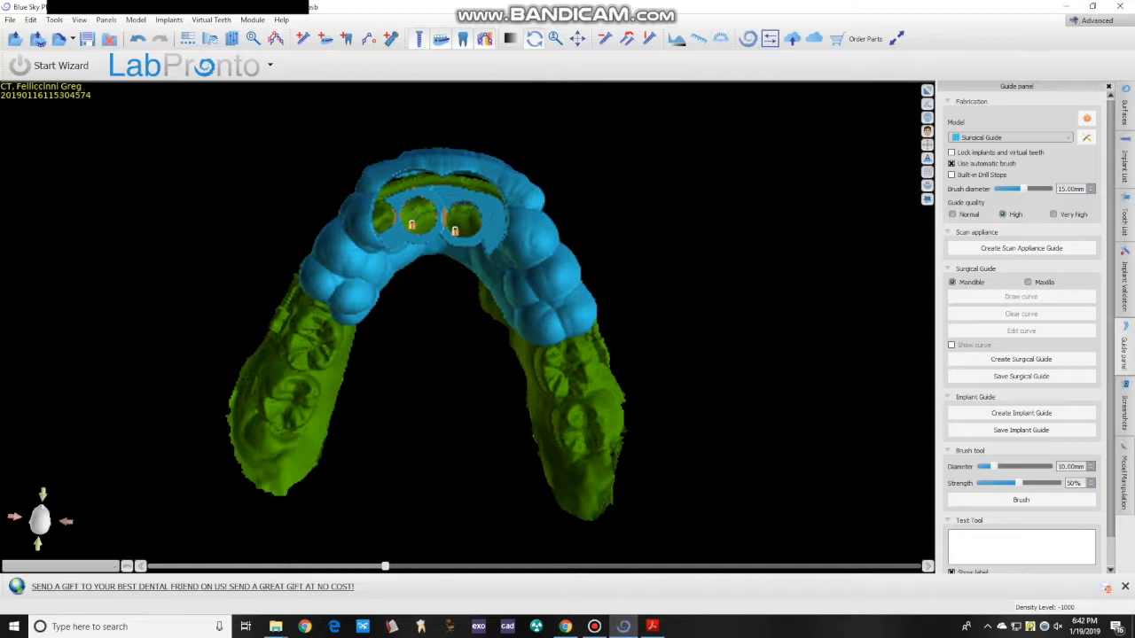
{"action": "mouse_move", "coordinate": [652, 496]}
{"action": "left_mouse_down"}
{"action": "mouse_move", "coordinate": [672, 499]}
{"action": "mouse_move", "coordinate": [656, 498]}
{"action": "left_mouse_up"}
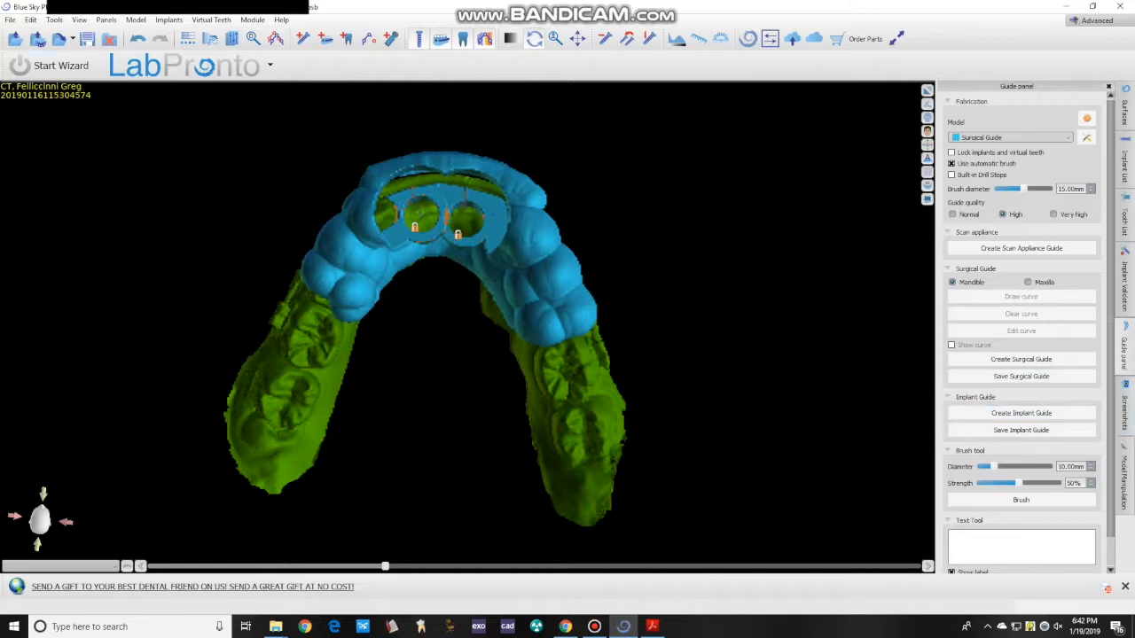
- Generate the drill report screenshots and export them with the current layout settings as a PDF named Drill Report 01-19-2019
{"action": "left_click", "coordinate": [1124, 406]}
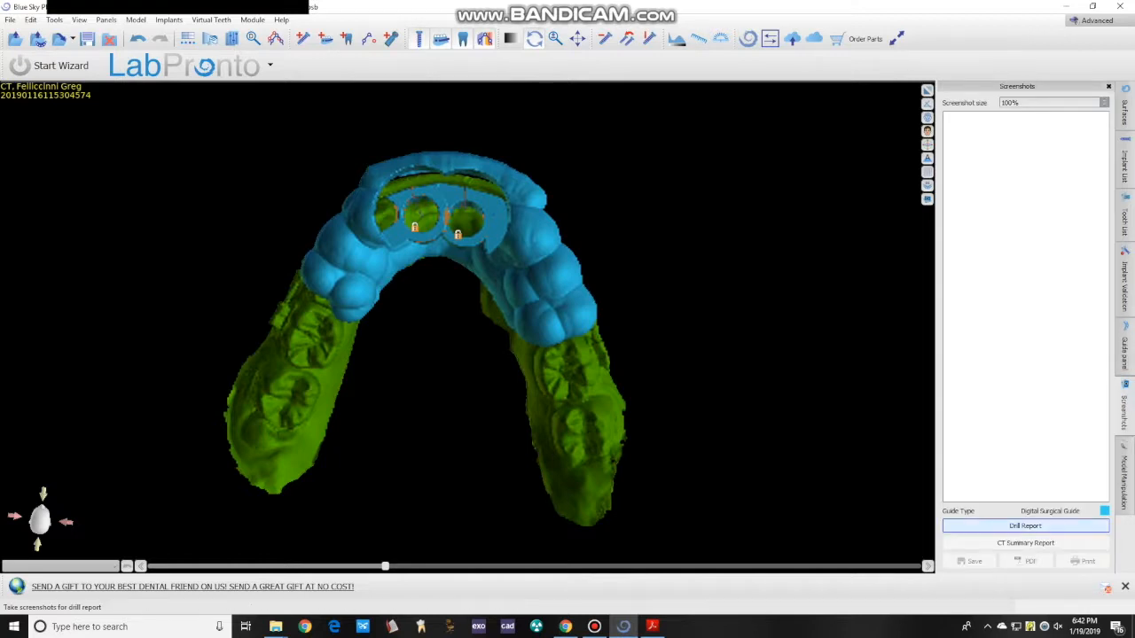
{"action": "left_click", "coordinate": [1026, 526]}
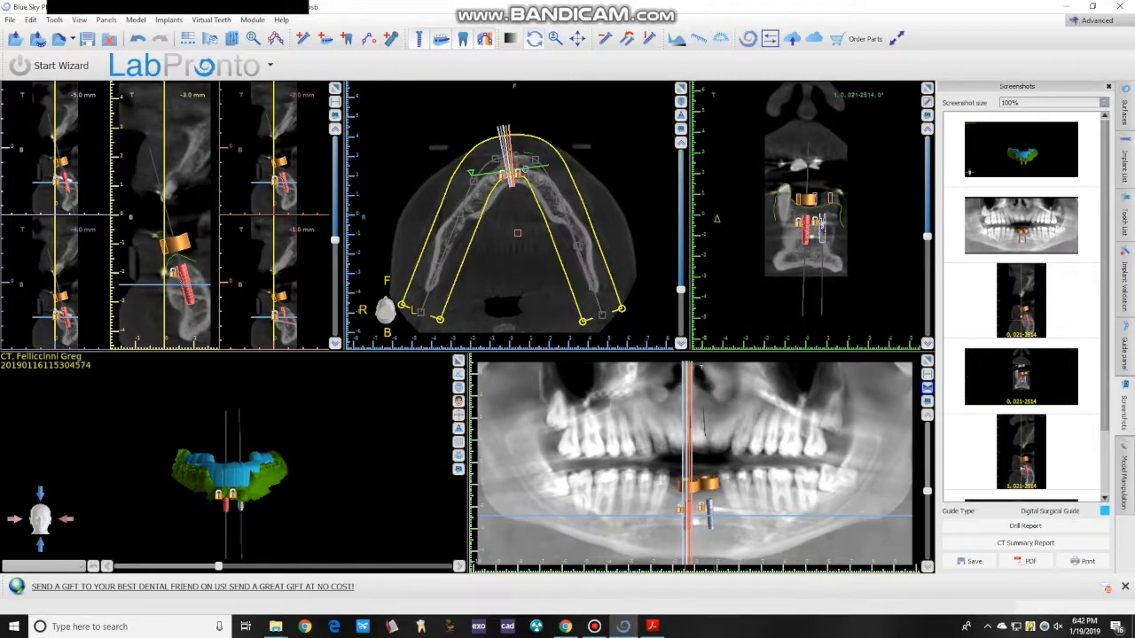
{"action": "left_click", "coordinate": [1026, 561]}
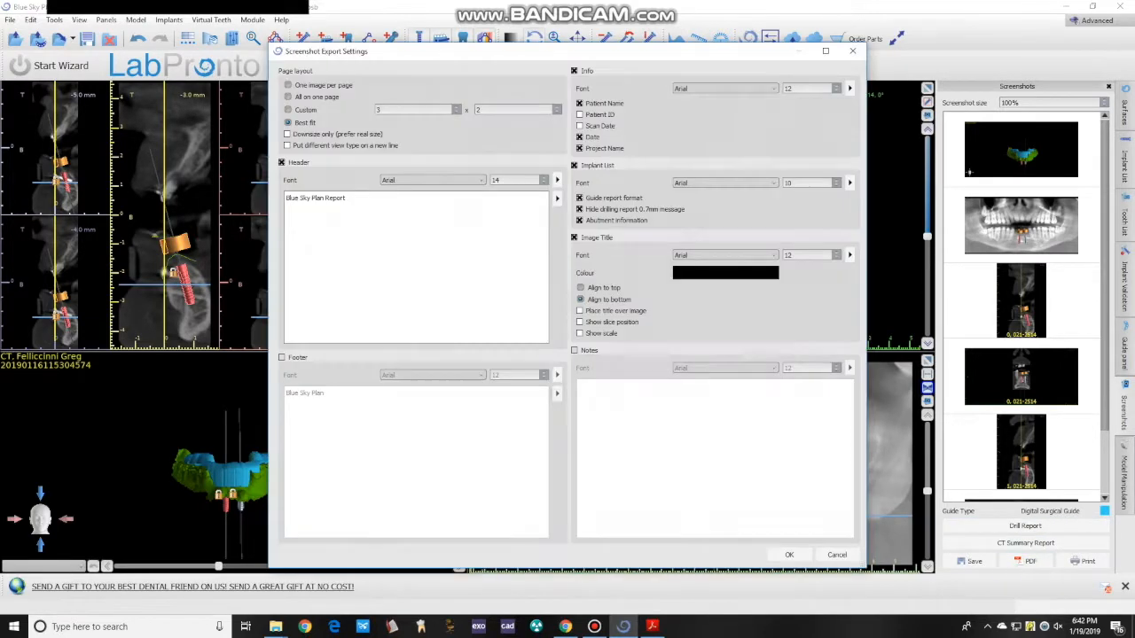
{"action": "left_click", "coordinate": [790, 555]}
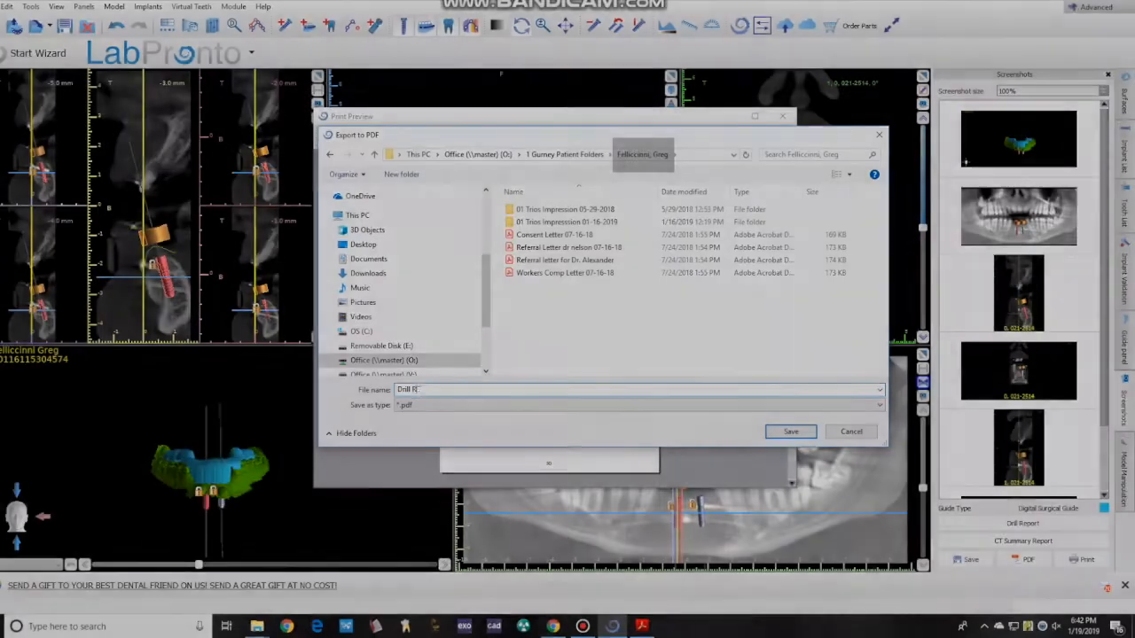
{"action": "type", "text": "eport 01"}
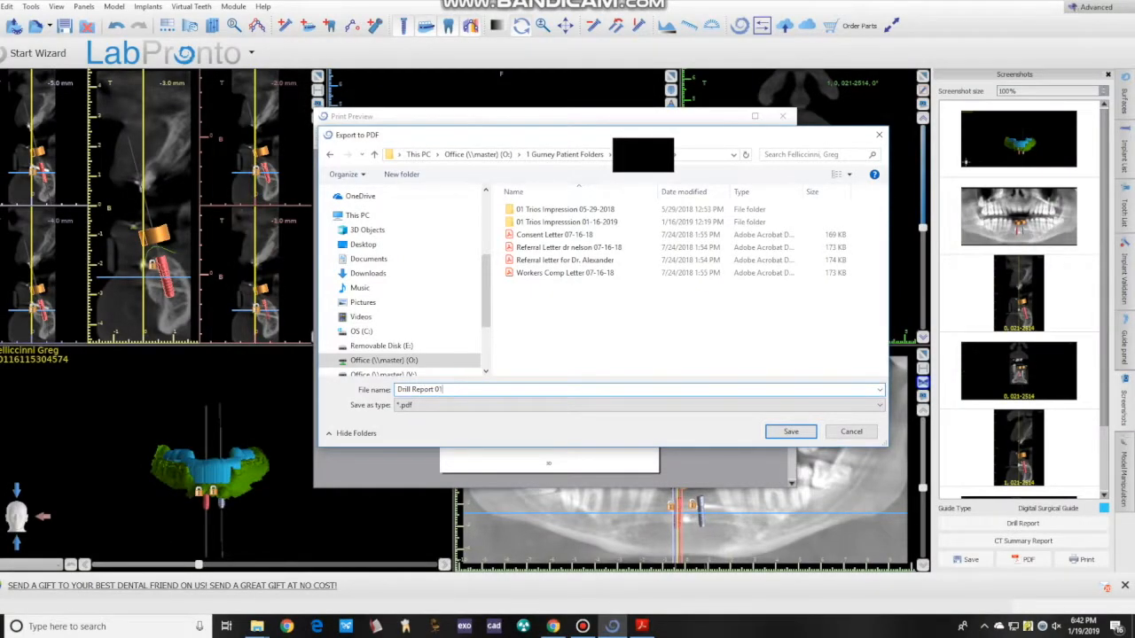
{"action": "type", "text": "-19-2019"}
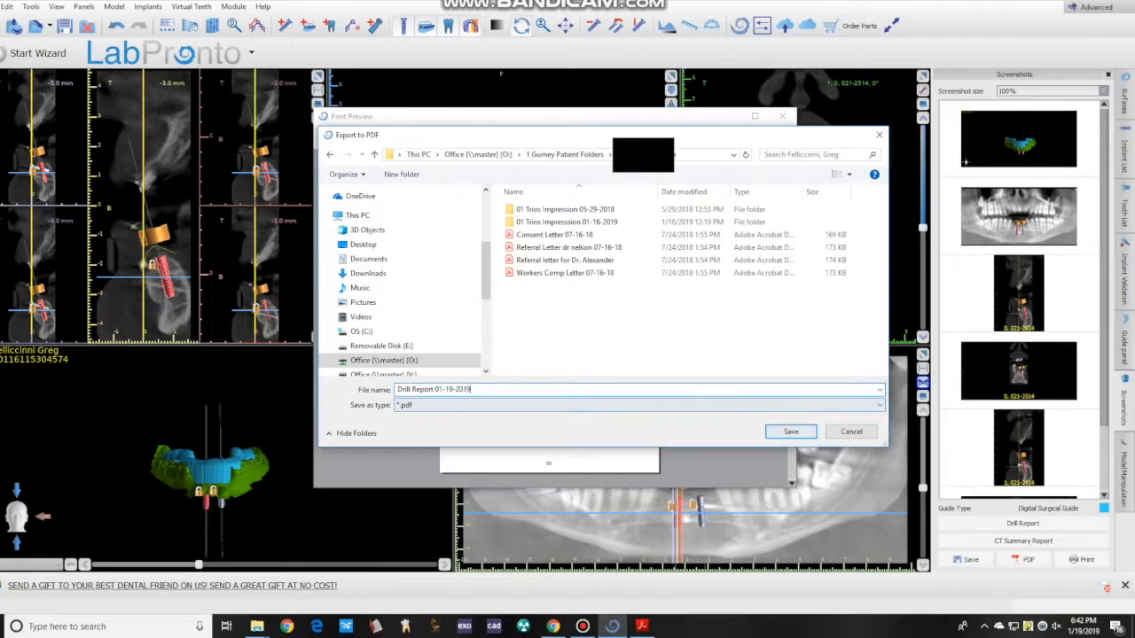
{"action": "key", "text": "Return"}
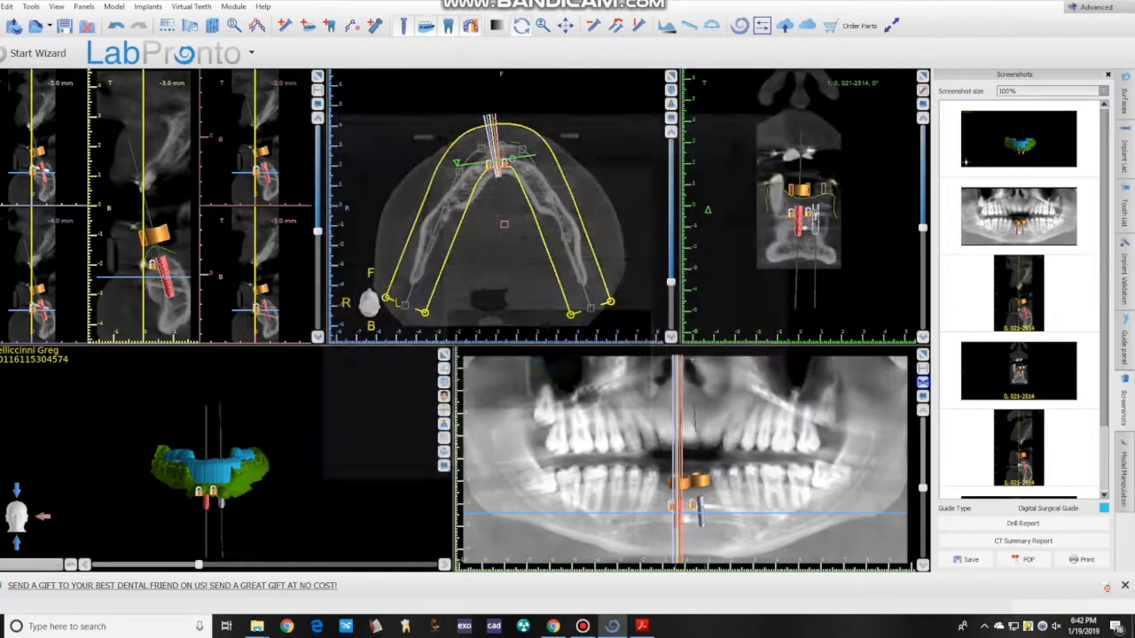
- Export only the Surgical Guide STL surface at Very High quality
{"action": "left_click", "coordinate": [0, 6]}
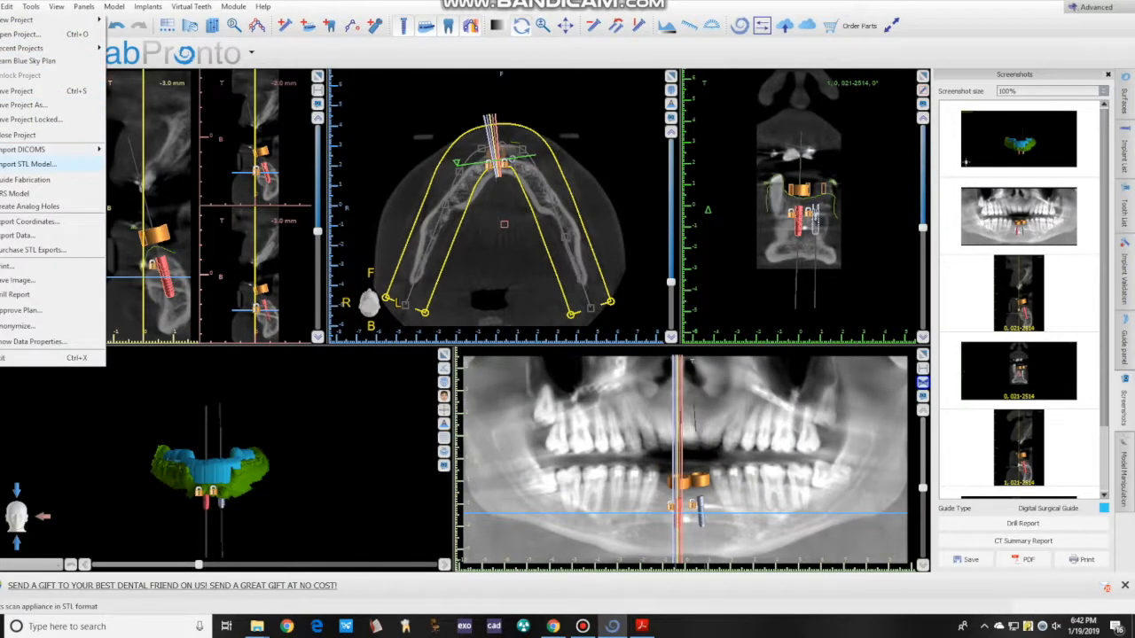
{"action": "left_click", "coordinate": [18, 235]}
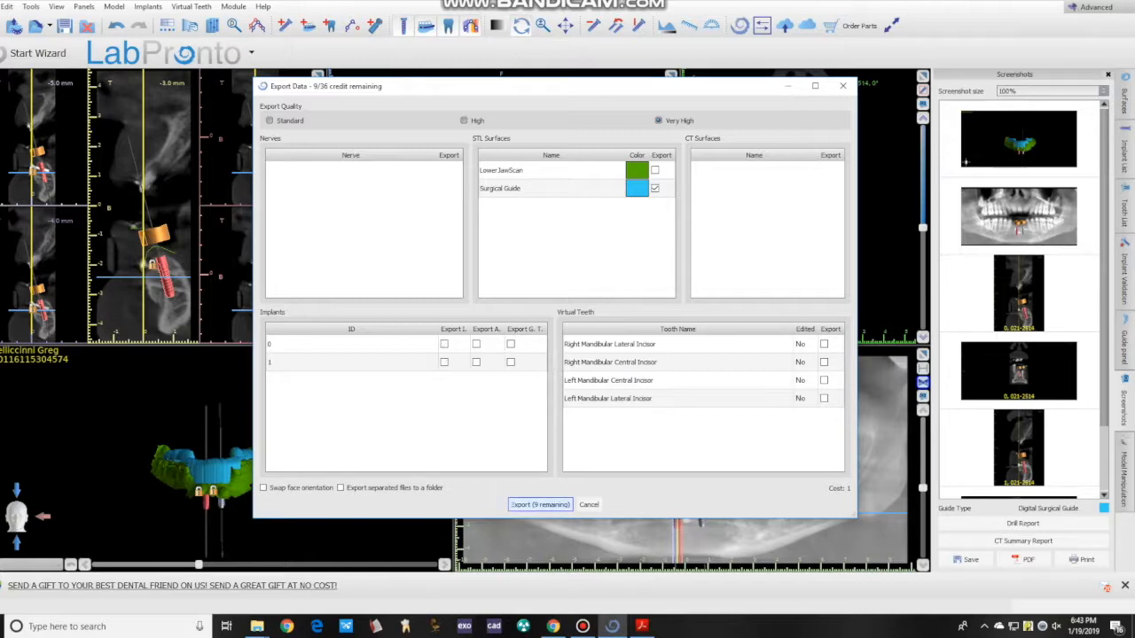
{"action": "left_click", "coordinate": [539, 504]}
{"action": "key", "text": "Return"}
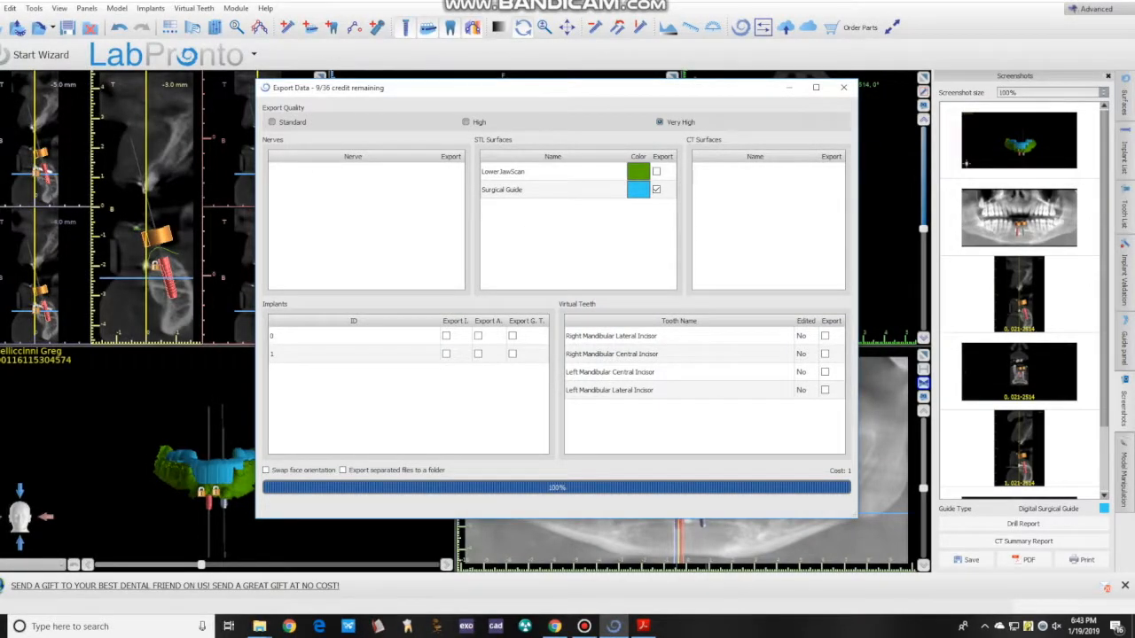